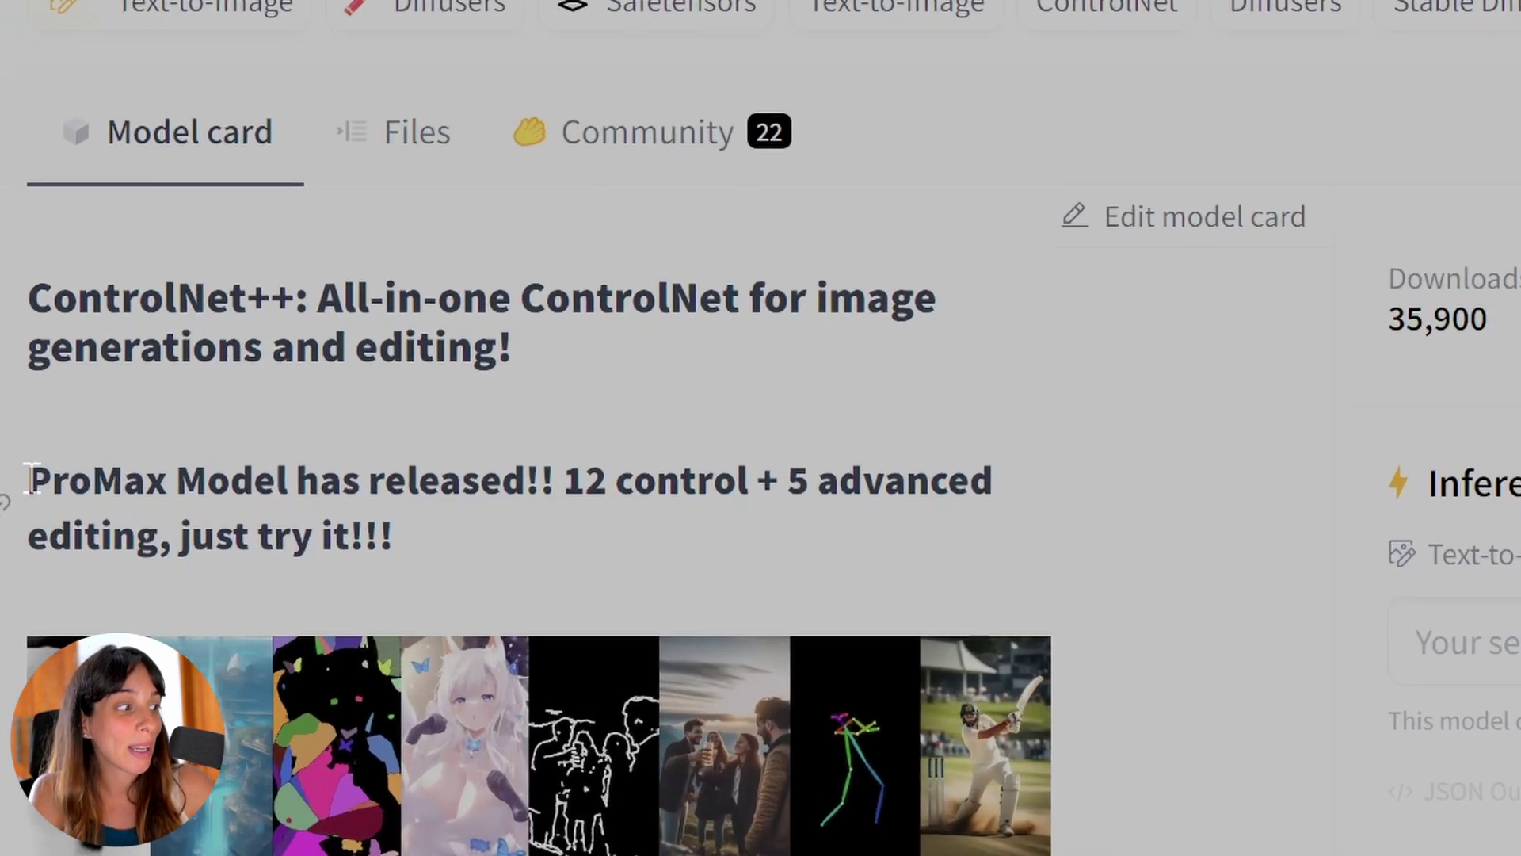
Highlight the 'ProMax Model' release heading text, then deselect it.
{"action": "left_click_drag", "start_coordinate": [25, 480], "coordinate": [296, 484]}
{"action": "left_click", "coordinate": [590, 530]}
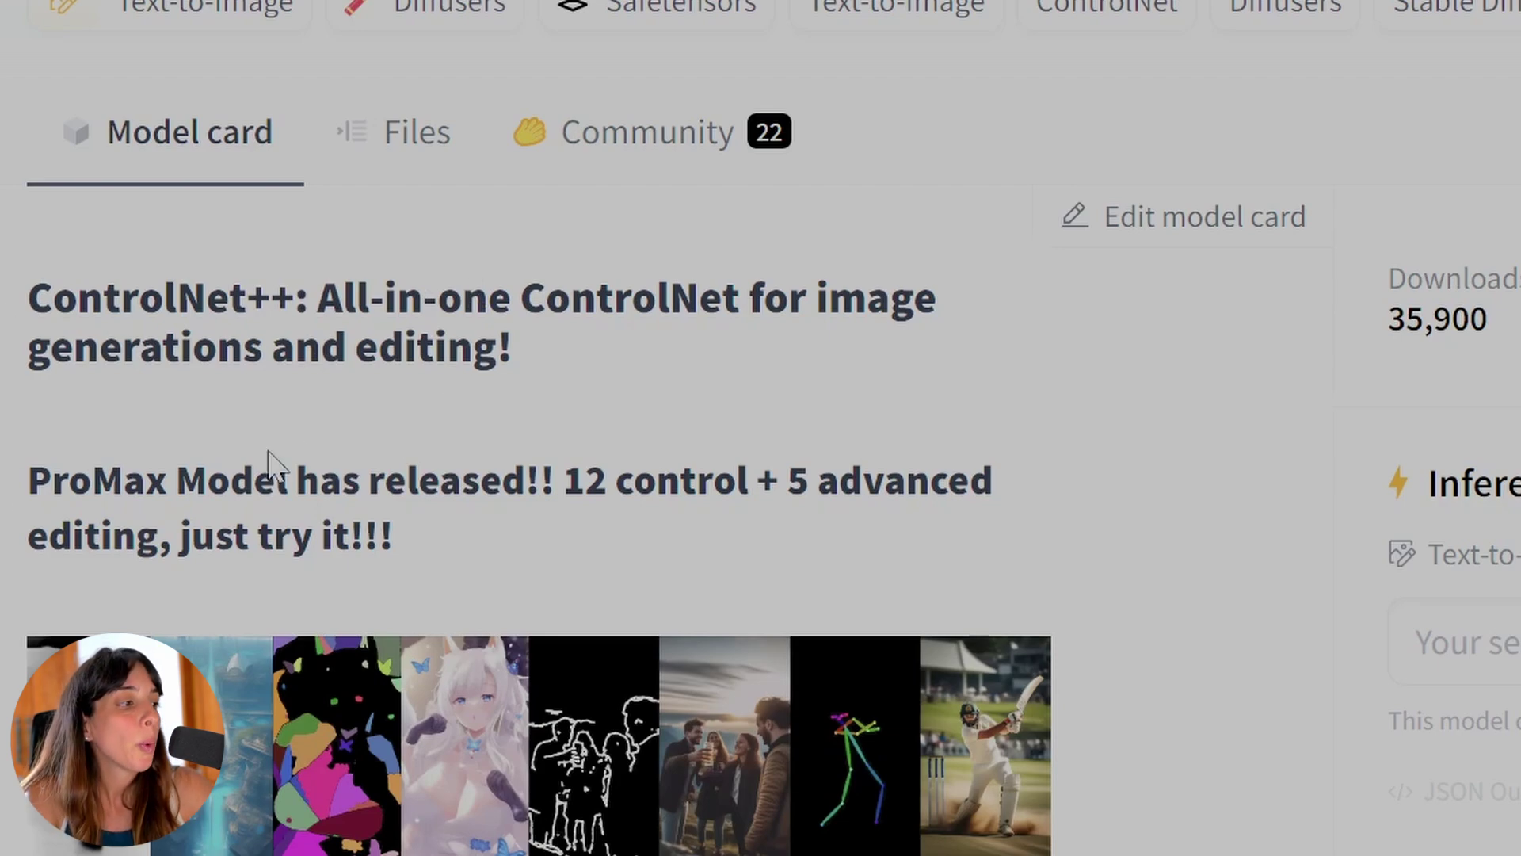
{"action": "left_click_drag", "start_coordinate": [92, 482], "coordinate": [739, 484]}
{"action": "left_click", "coordinate": [788, 487]}
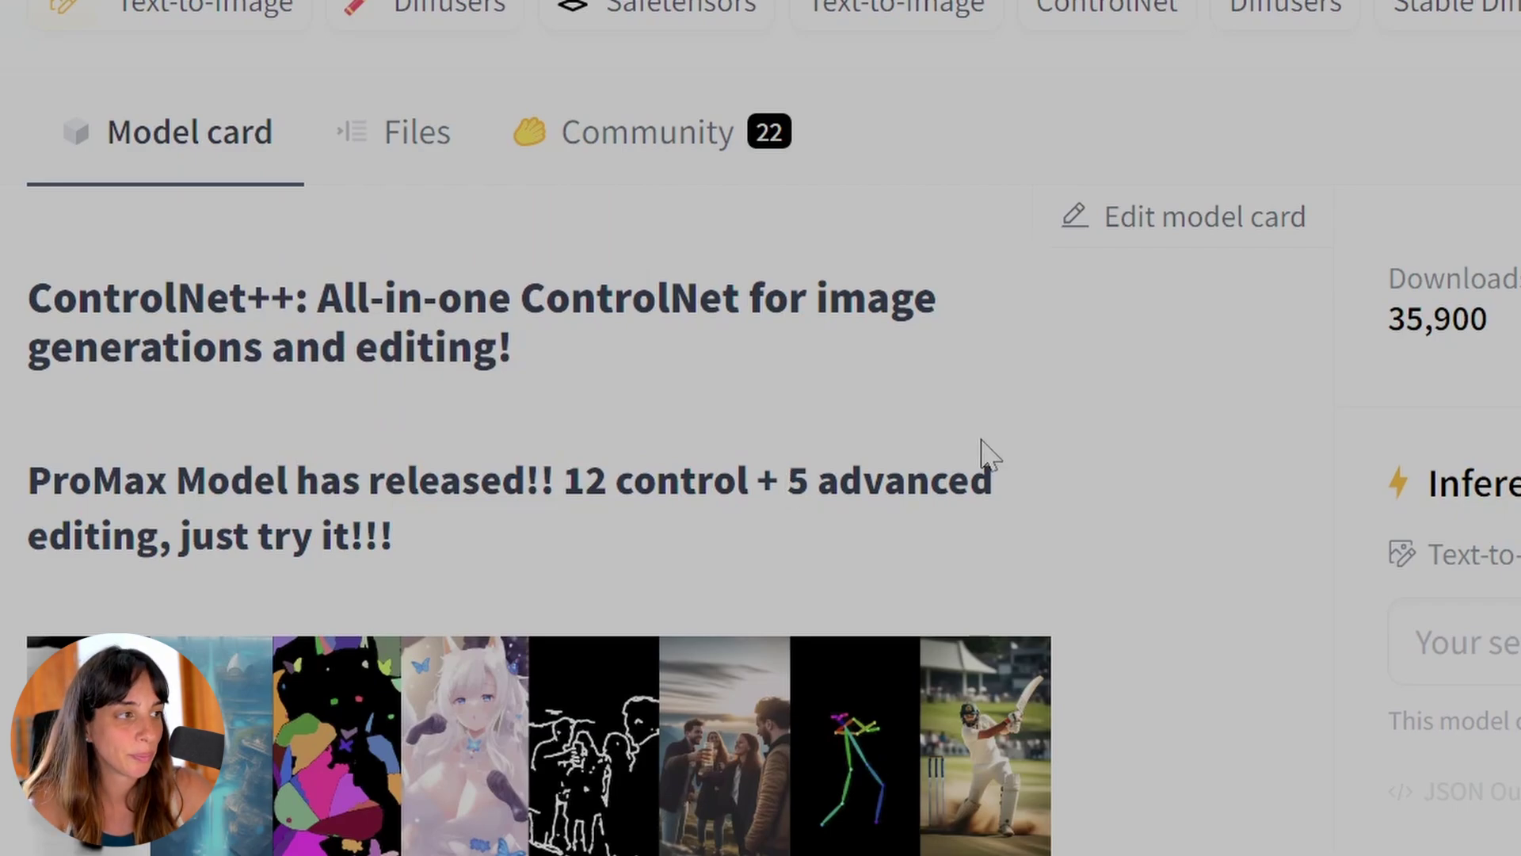
Review the Advanced editing and Openpose example images, then open the repository's Files tab.
{"action": "scroll", "coordinate": [983, 455], "scroll_direction": "down", "scroll_amount": 10}
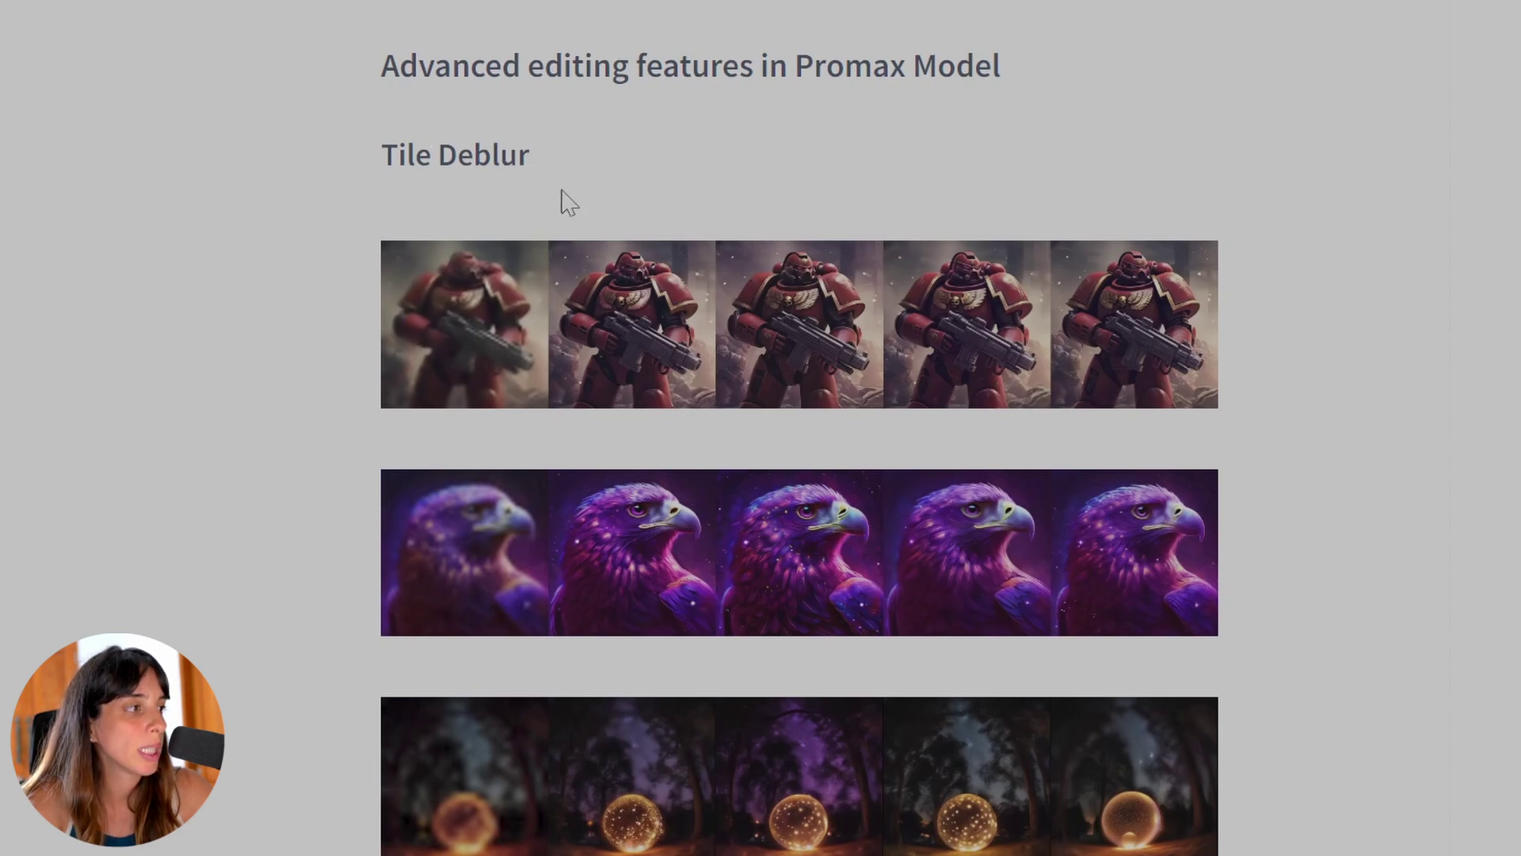
{"action": "scroll", "coordinate": [1374, 600], "scroll_direction": "down", "scroll_amount": 2}
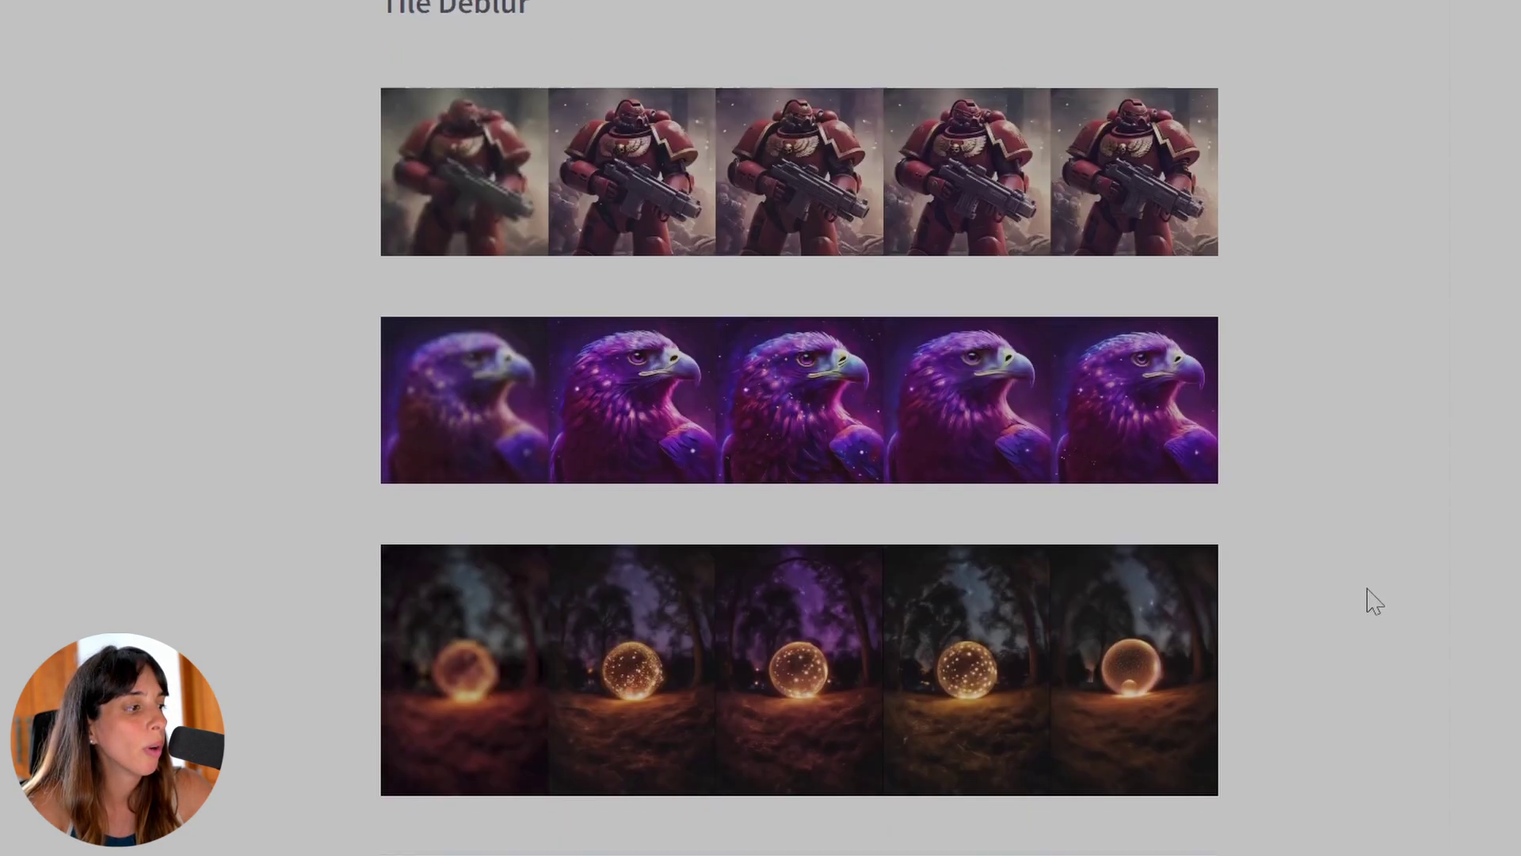
{"action": "scroll", "coordinate": [1375, 601], "scroll_direction": "down", "scroll_amount": 14}
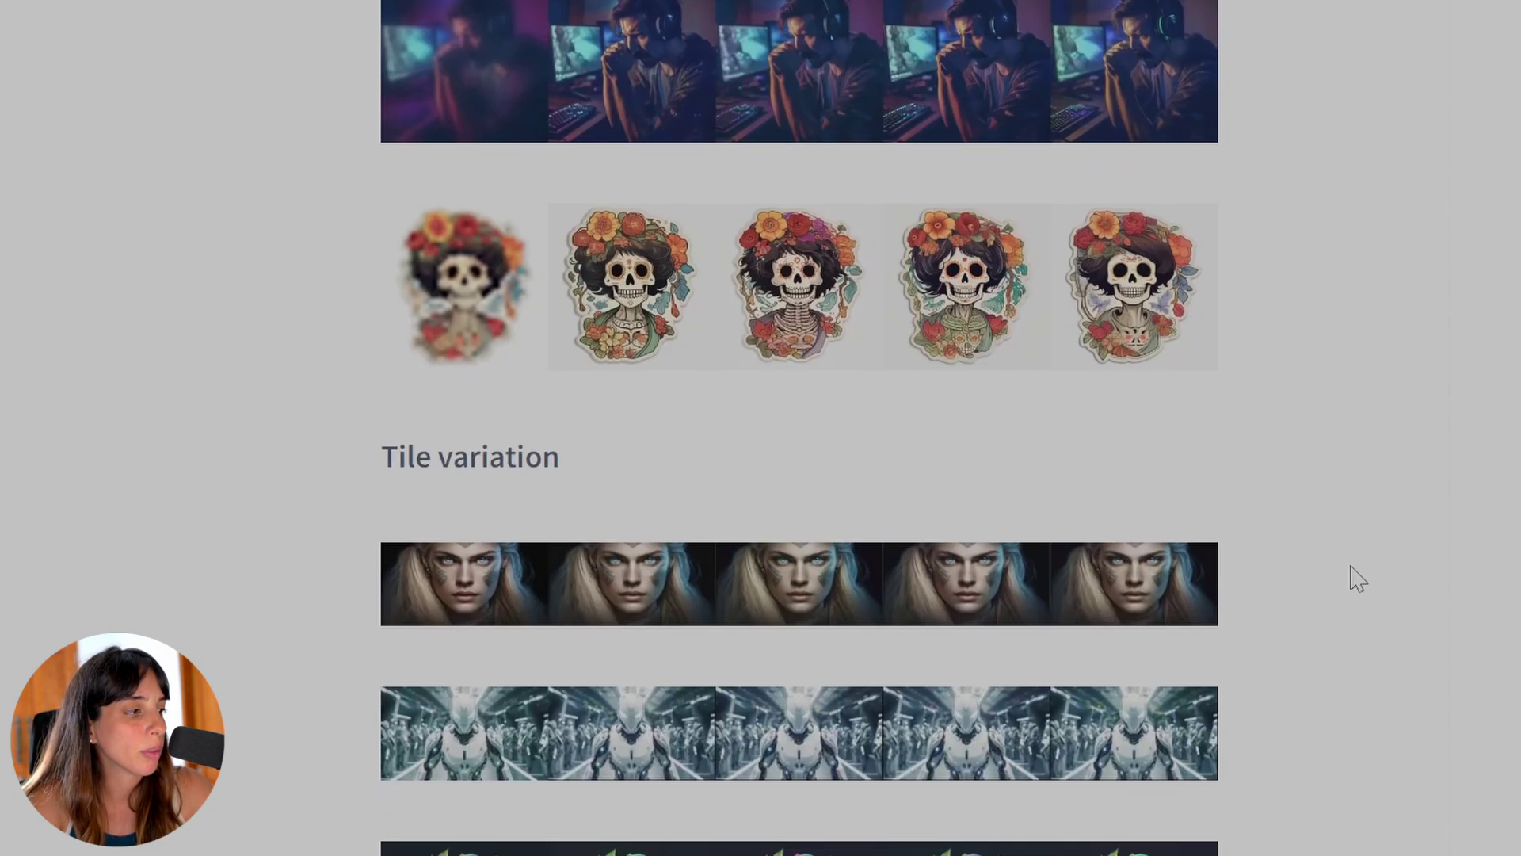
{"action": "scroll", "coordinate": [1358, 579], "scroll_direction": "down", "scroll_amount": 20}
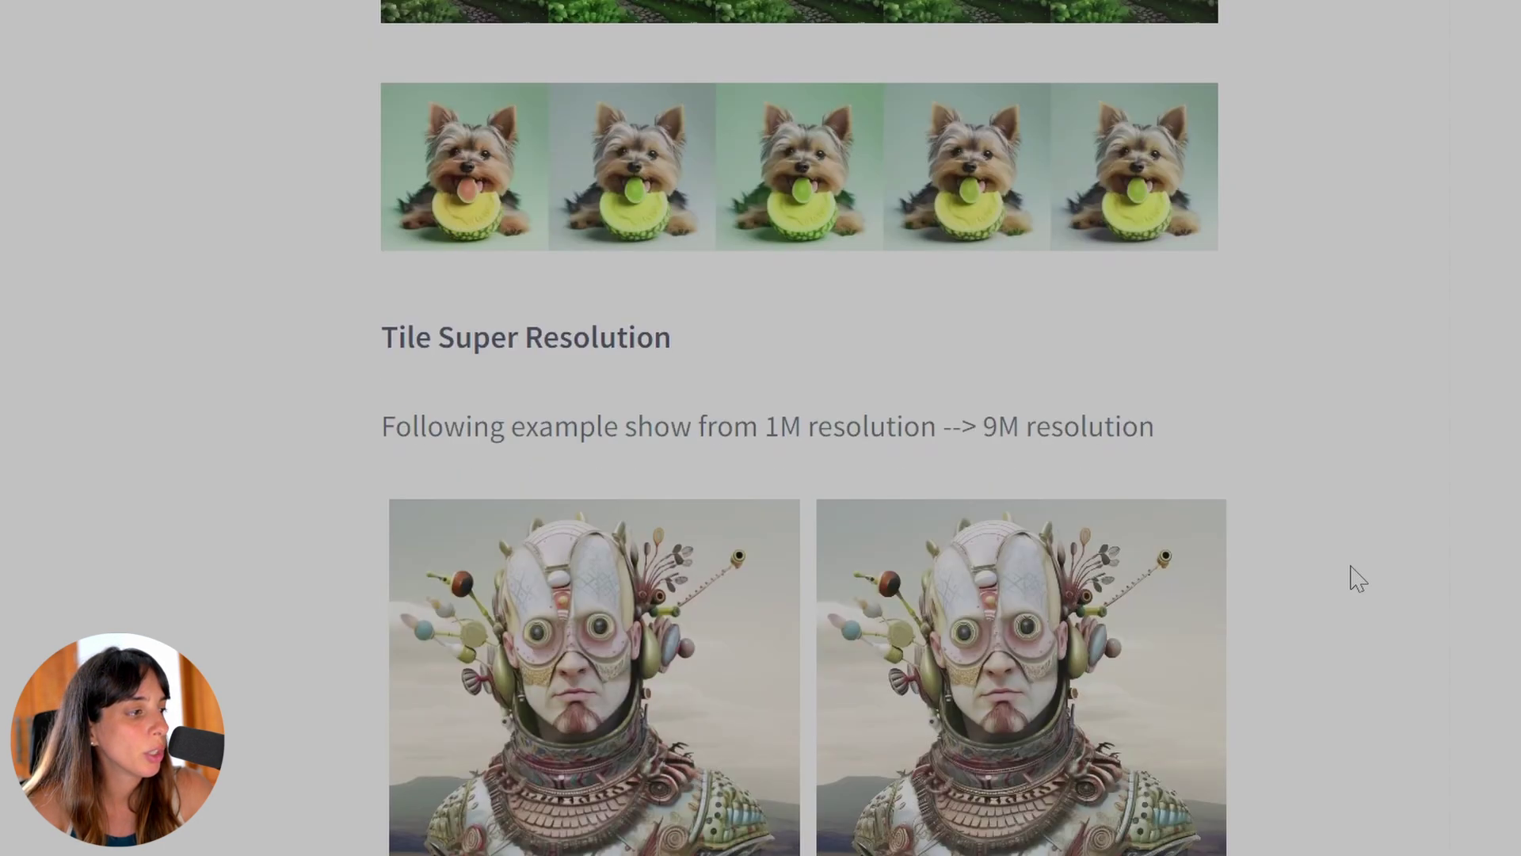
{"action": "scroll", "coordinate": [1358, 578], "scroll_direction": "down", "scroll_amount": 11}
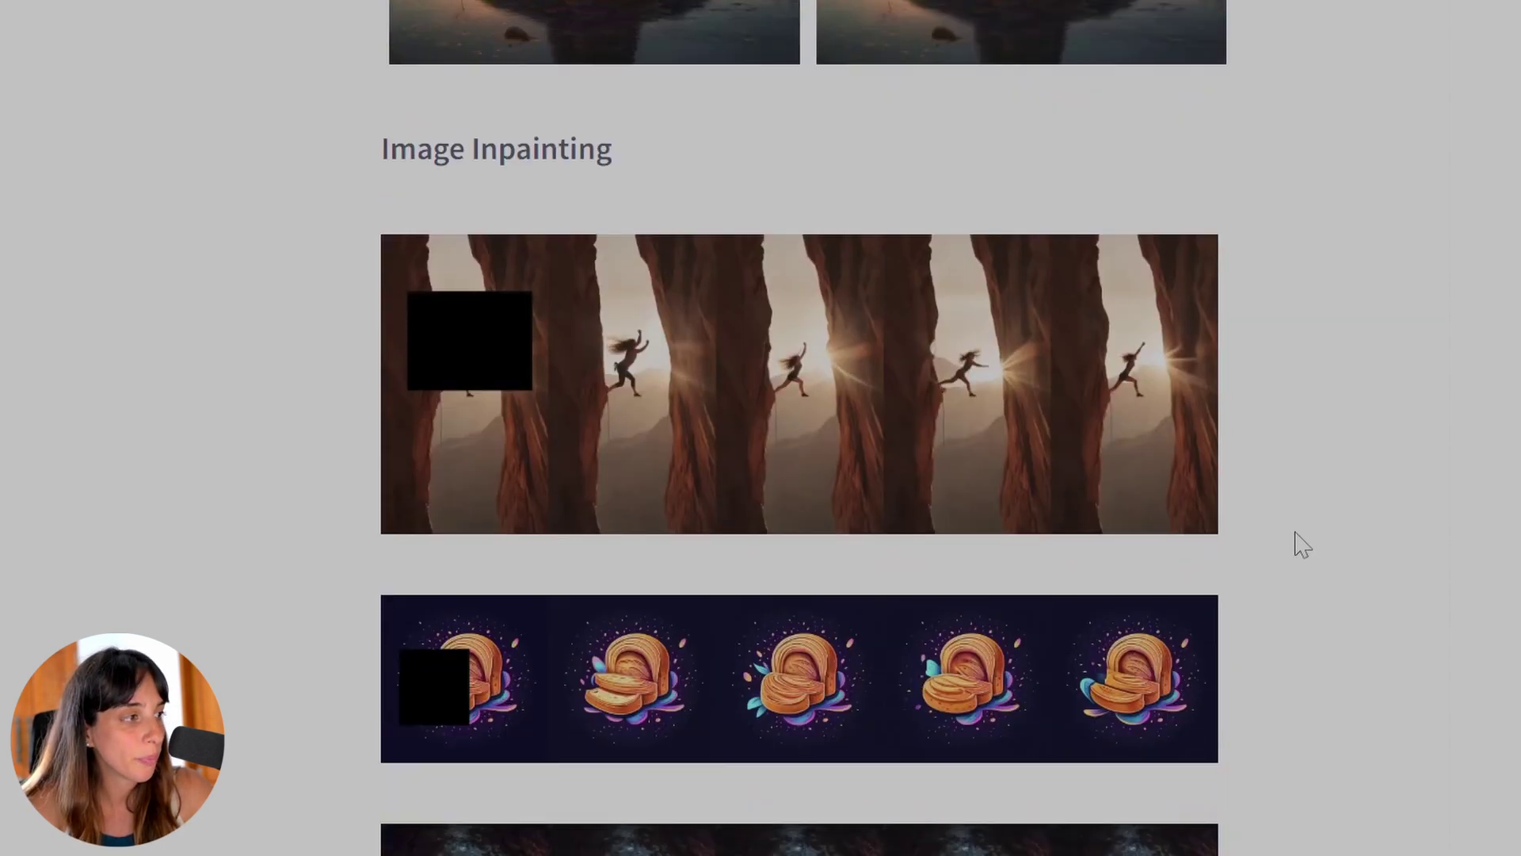
{"action": "scroll", "coordinate": [1227, 655], "scroll_direction": "down", "scroll_amount": 5}
{"action": "scroll", "coordinate": [1227, 655], "scroll_direction": "down", "scroll_amount": 3}
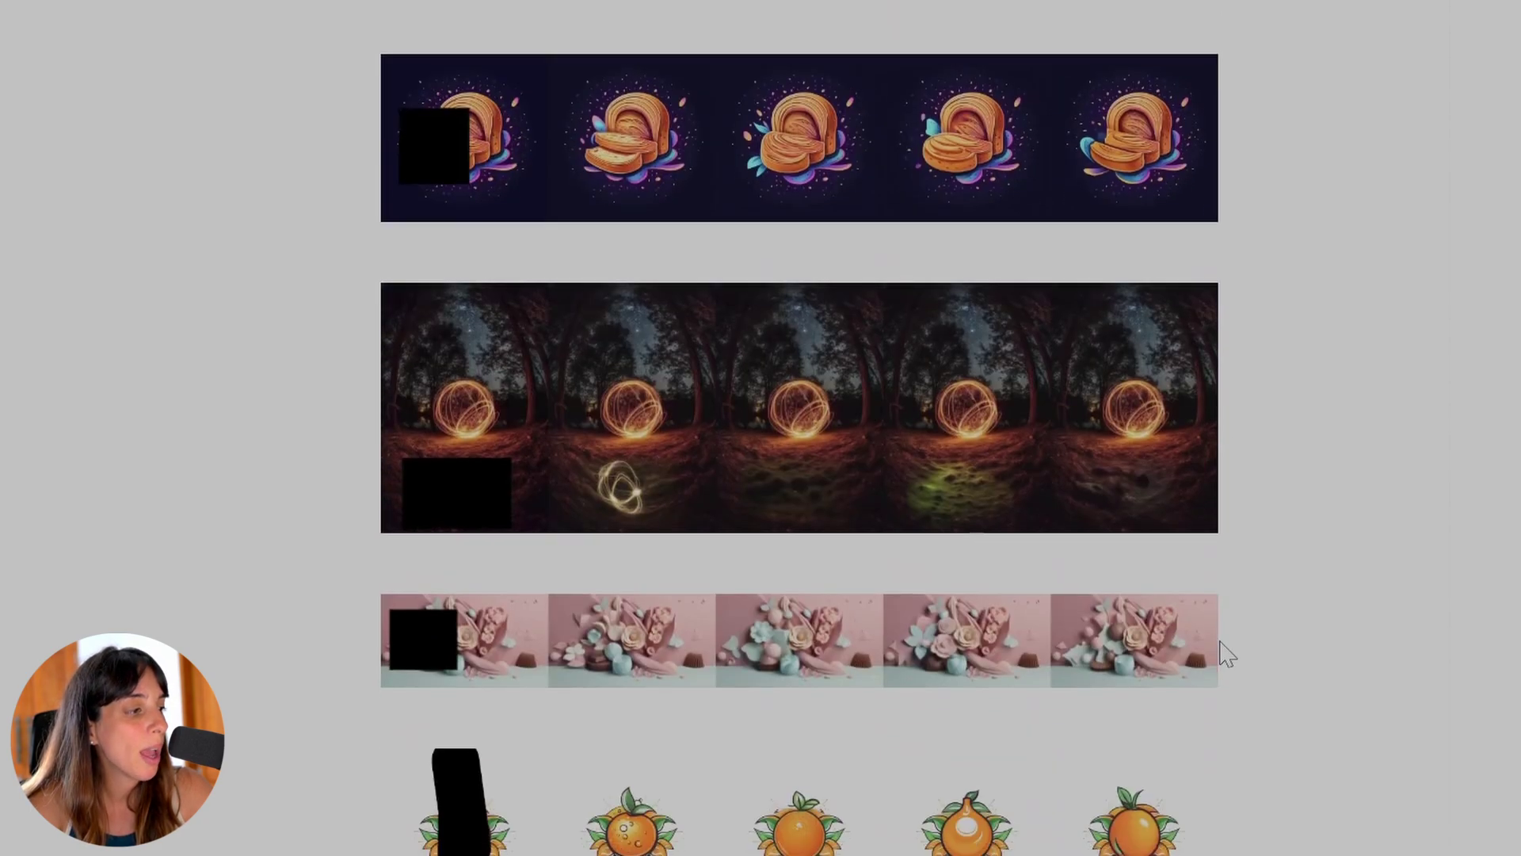
{"action": "scroll", "coordinate": [1303, 575], "scroll_direction": "down", "scroll_amount": 6}
{"action": "scroll", "coordinate": [1306, 582], "scroll_direction": "down", "scroll_amount": 10}
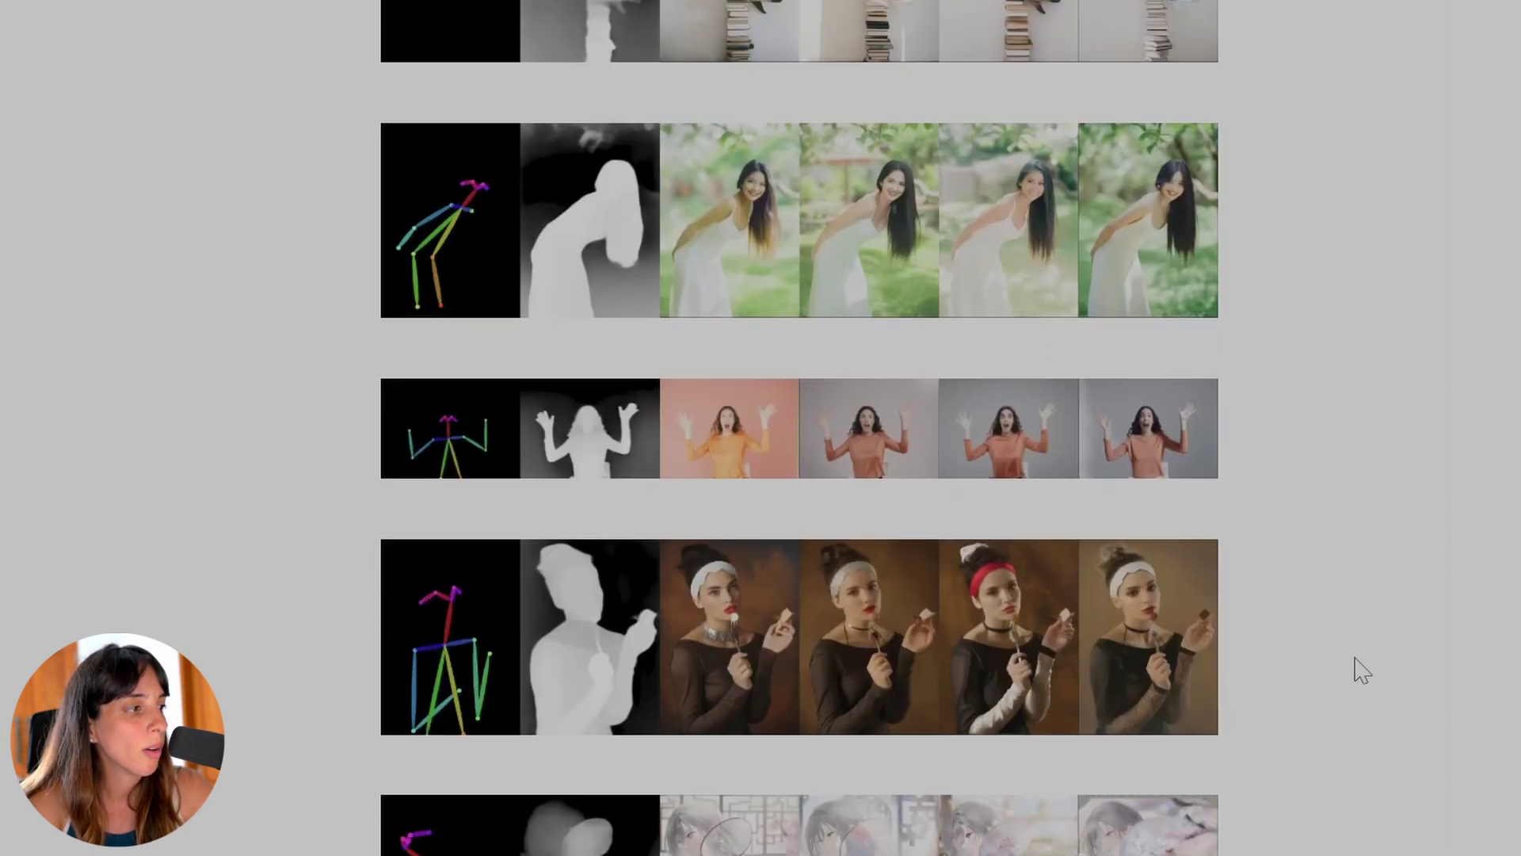
{"action": "scroll", "coordinate": [1361, 669], "scroll_direction": "down", "scroll_amount": 15}
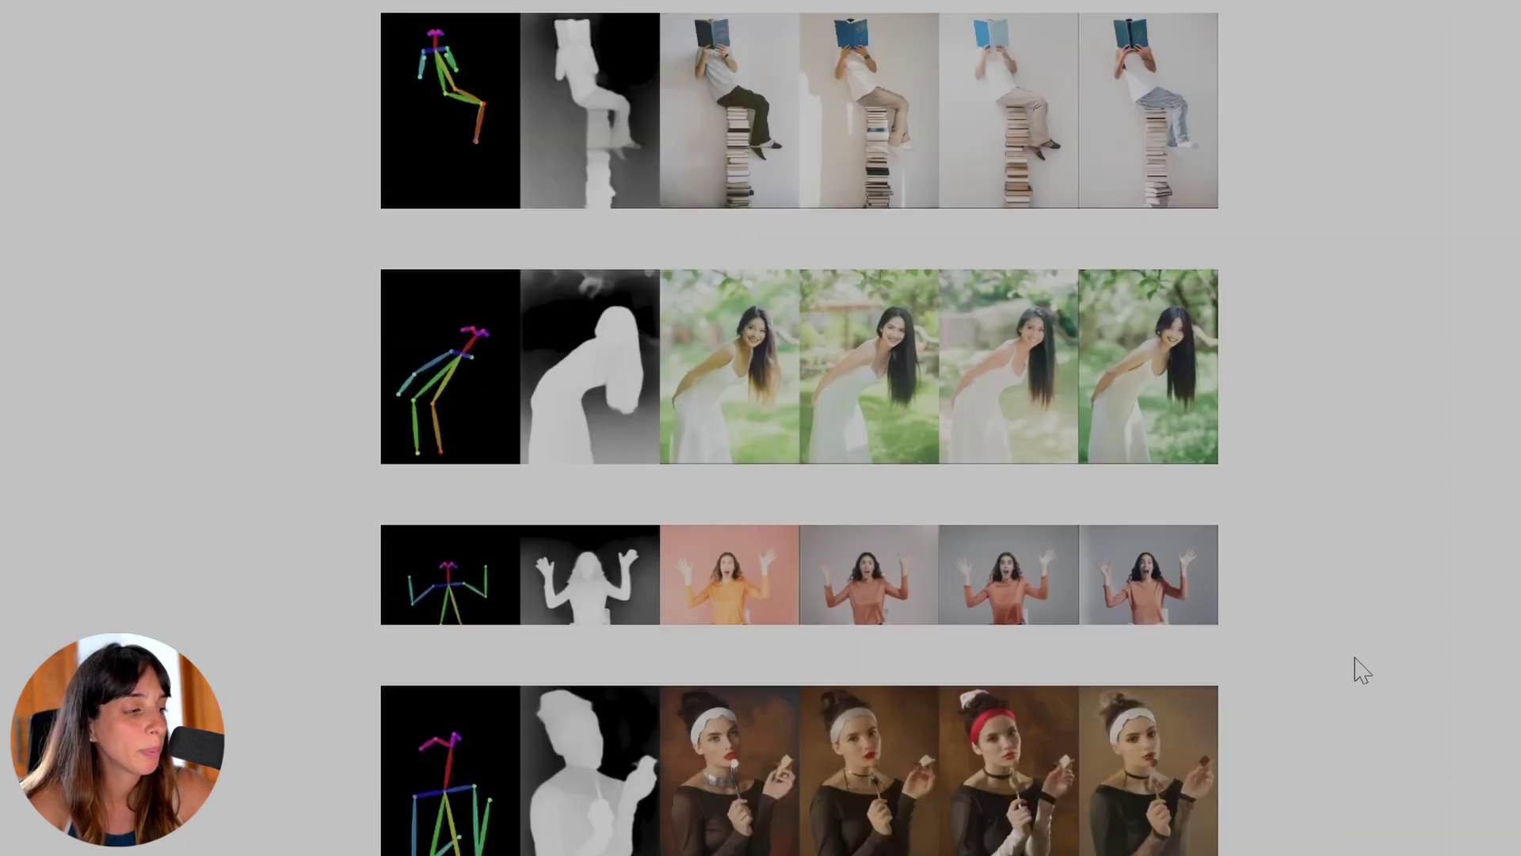
{"action": "scroll", "coordinate": [1362, 669], "scroll_direction": "down", "scroll_amount": 5}
{"action": "scroll", "coordinate": [1361, 670], "scroll_direction": "down", "scroll_amount": 13}
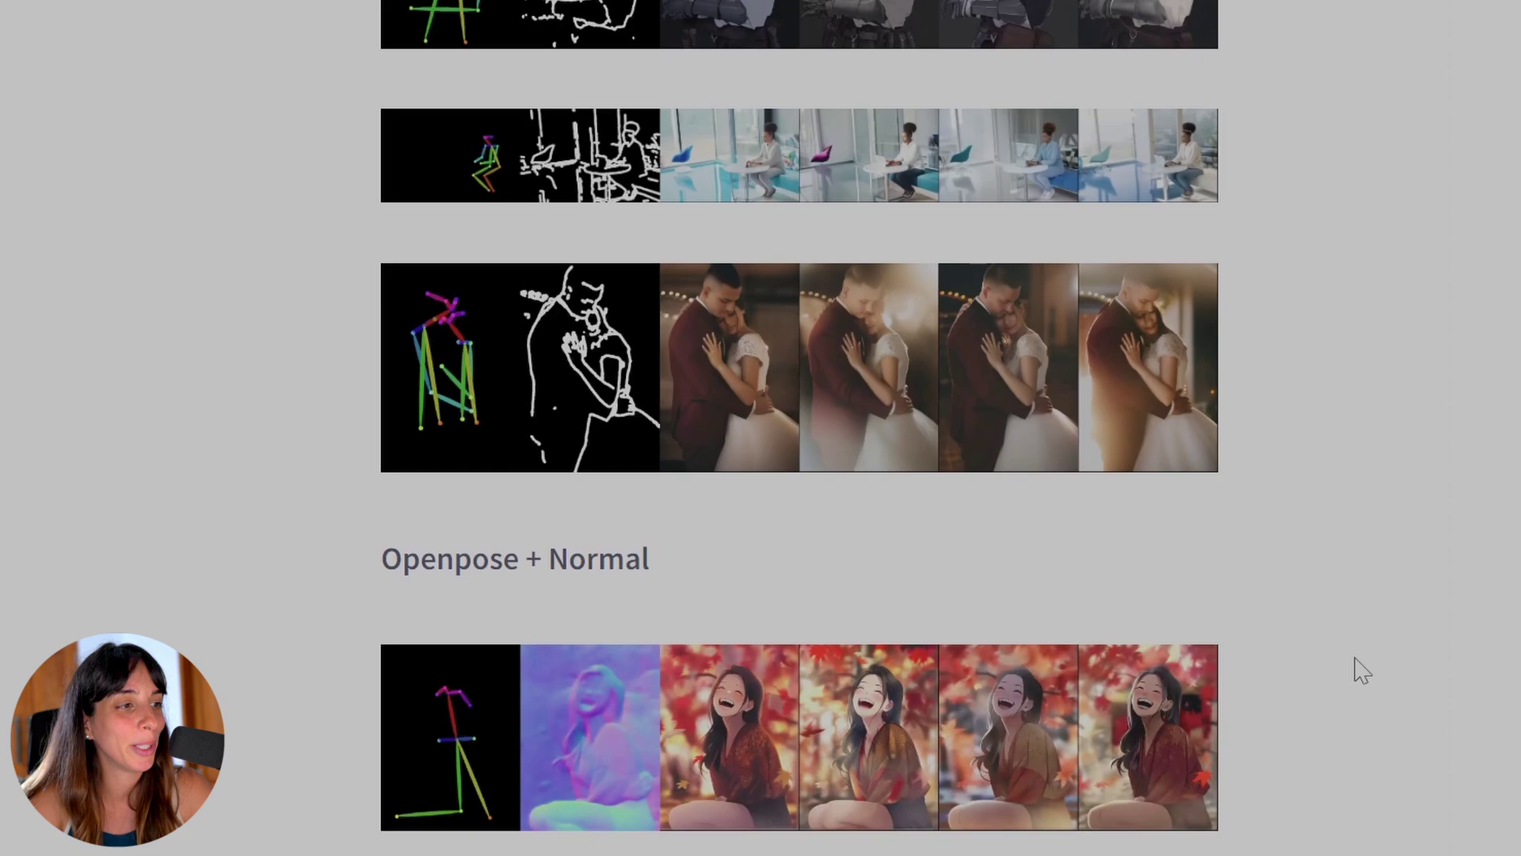
{"action": "scroll", "coordinate": [1361, 669], "scroll_direction": "up", "scroll_amount": 20}
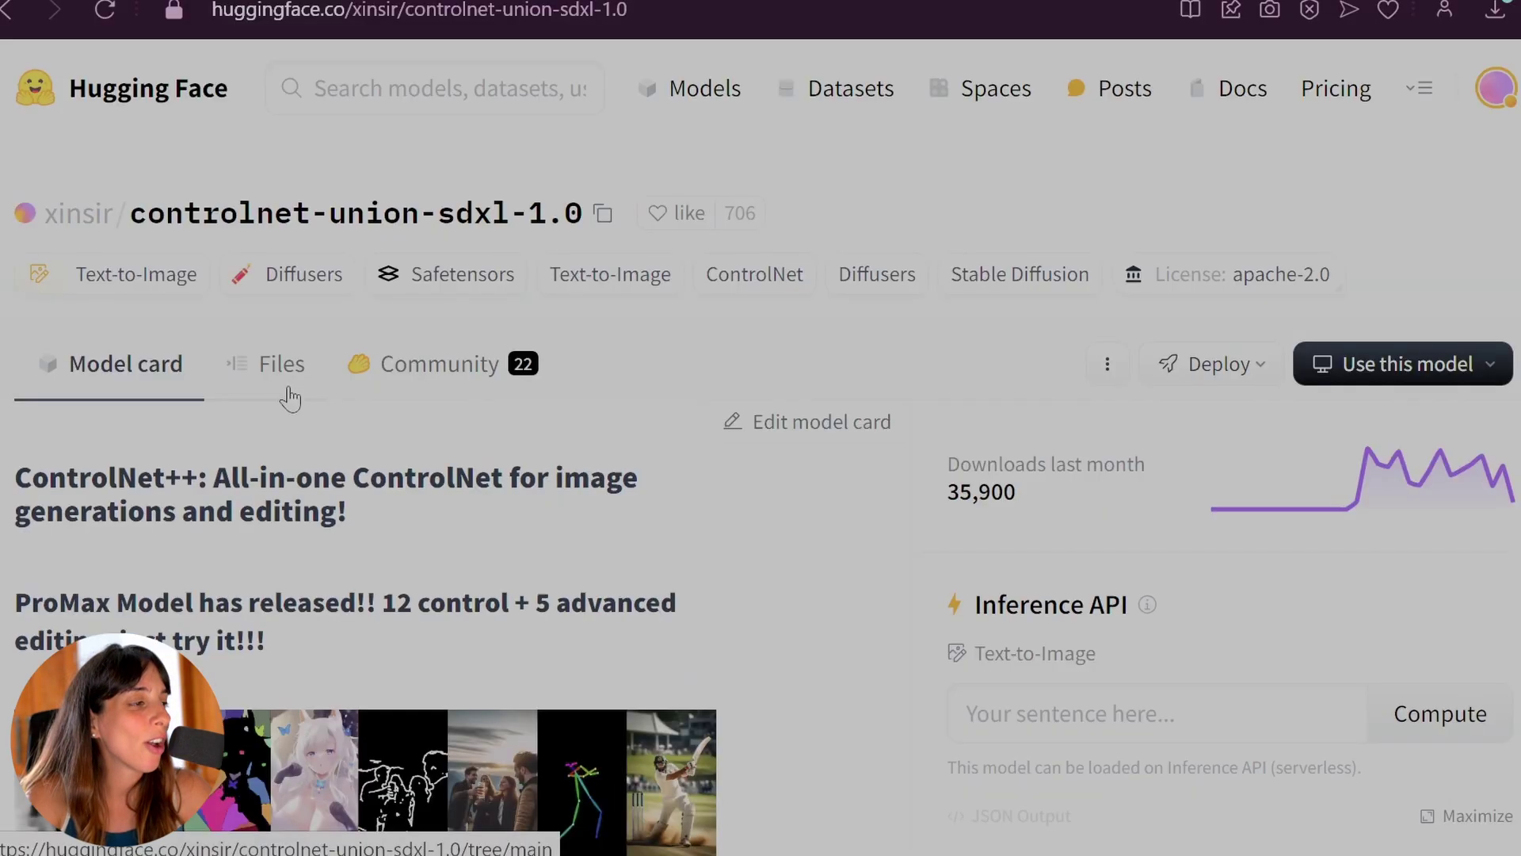
{"action": "left_click", "coordinate": [290, 396]}
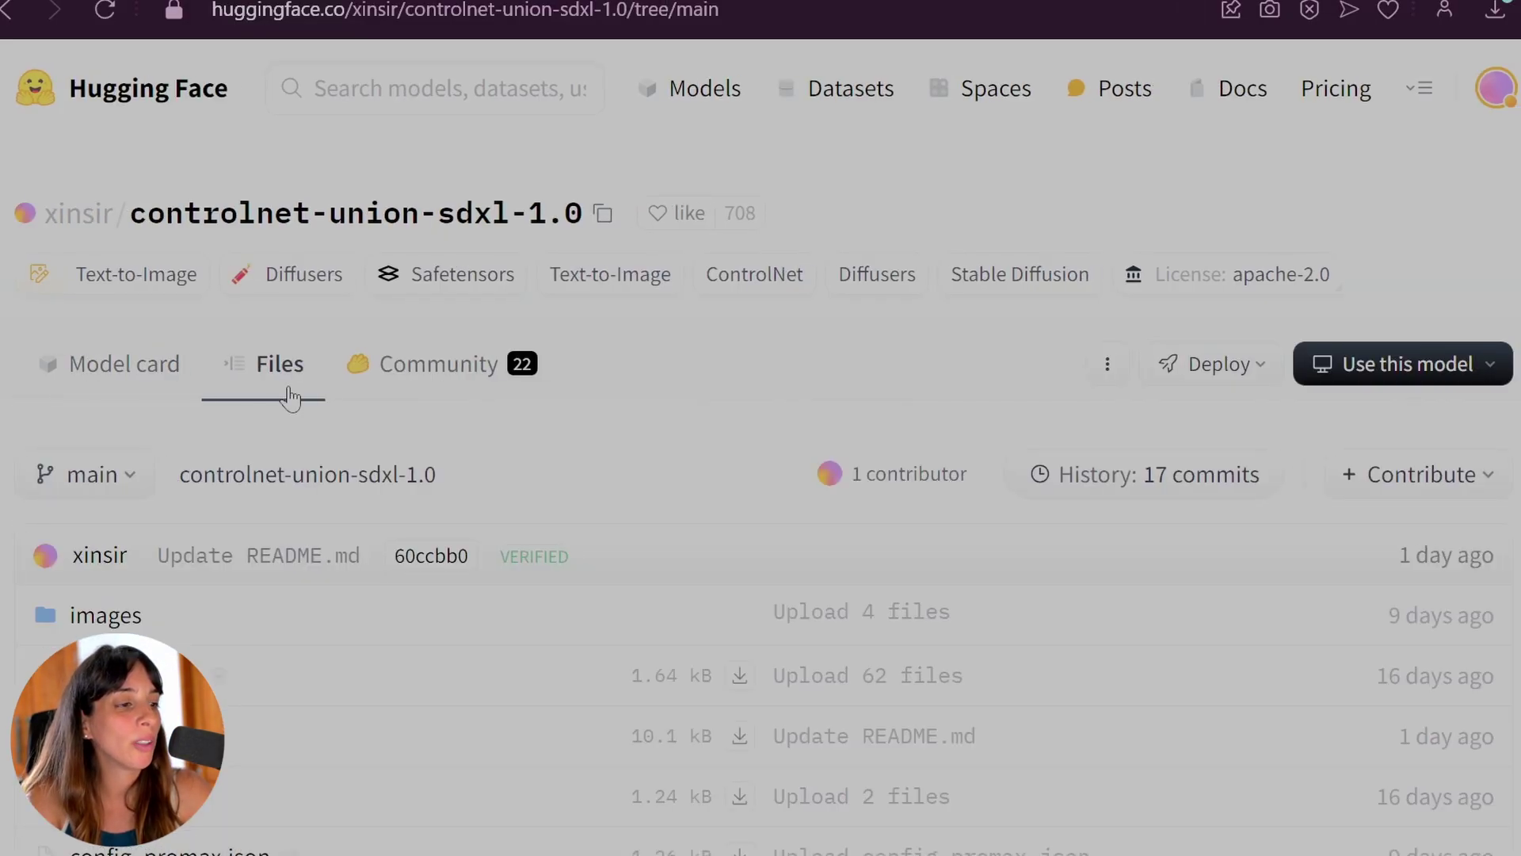
Scroll down to the two 2.51 GB diffusion_pytorch_model safetensors files (standard and promax).
{"action": "scroll", "coordinate": [290, 396], "scroll_direction": "down", "scroll_amount": 4}
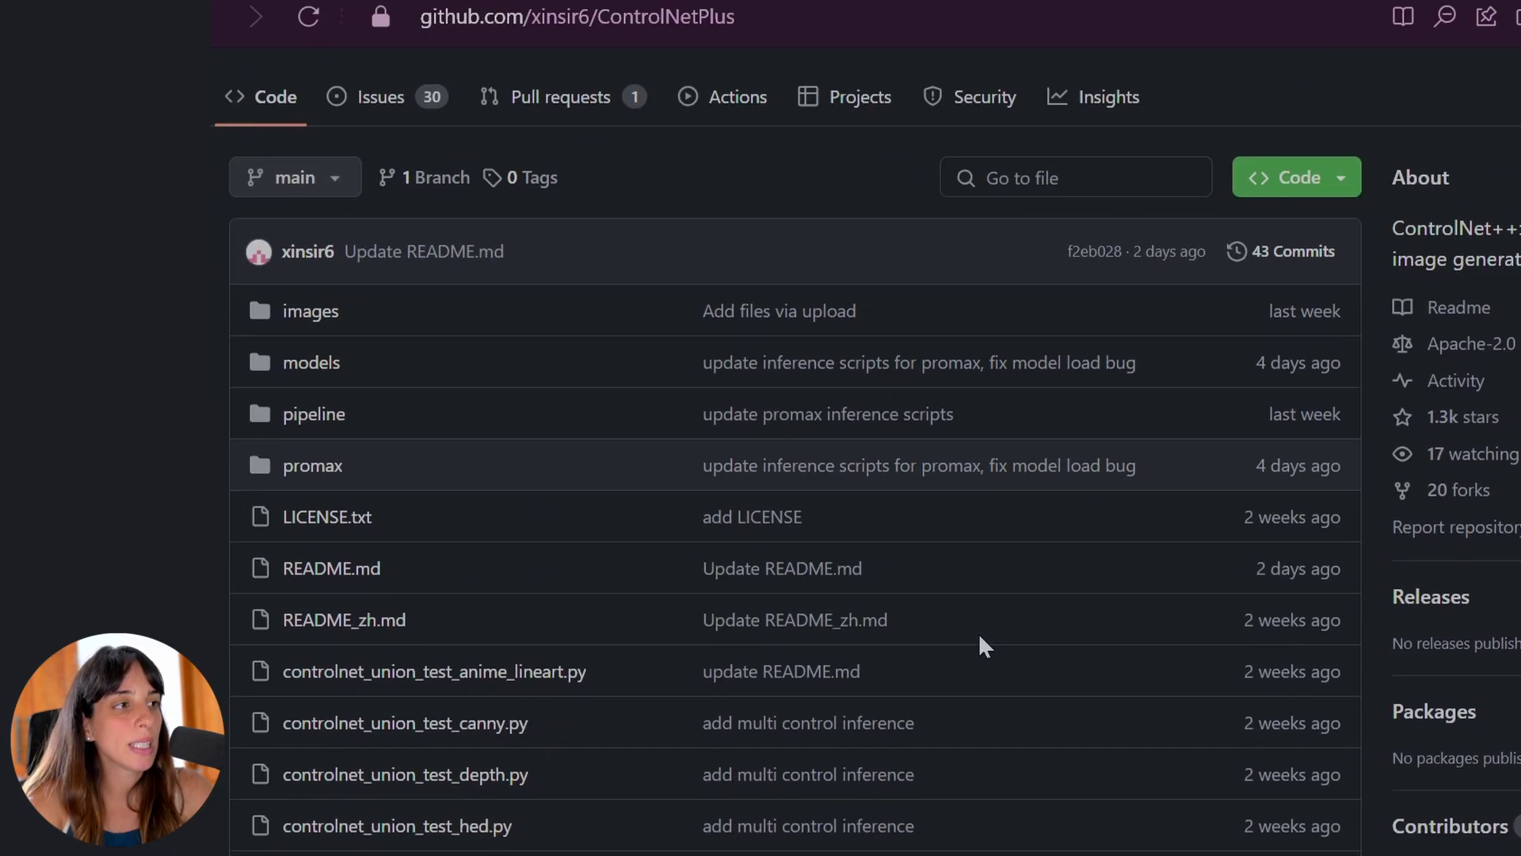
{"action": "scroll", "coordinate": [980, 643], "scroll_direction": "down", "scroll_amount": 15}
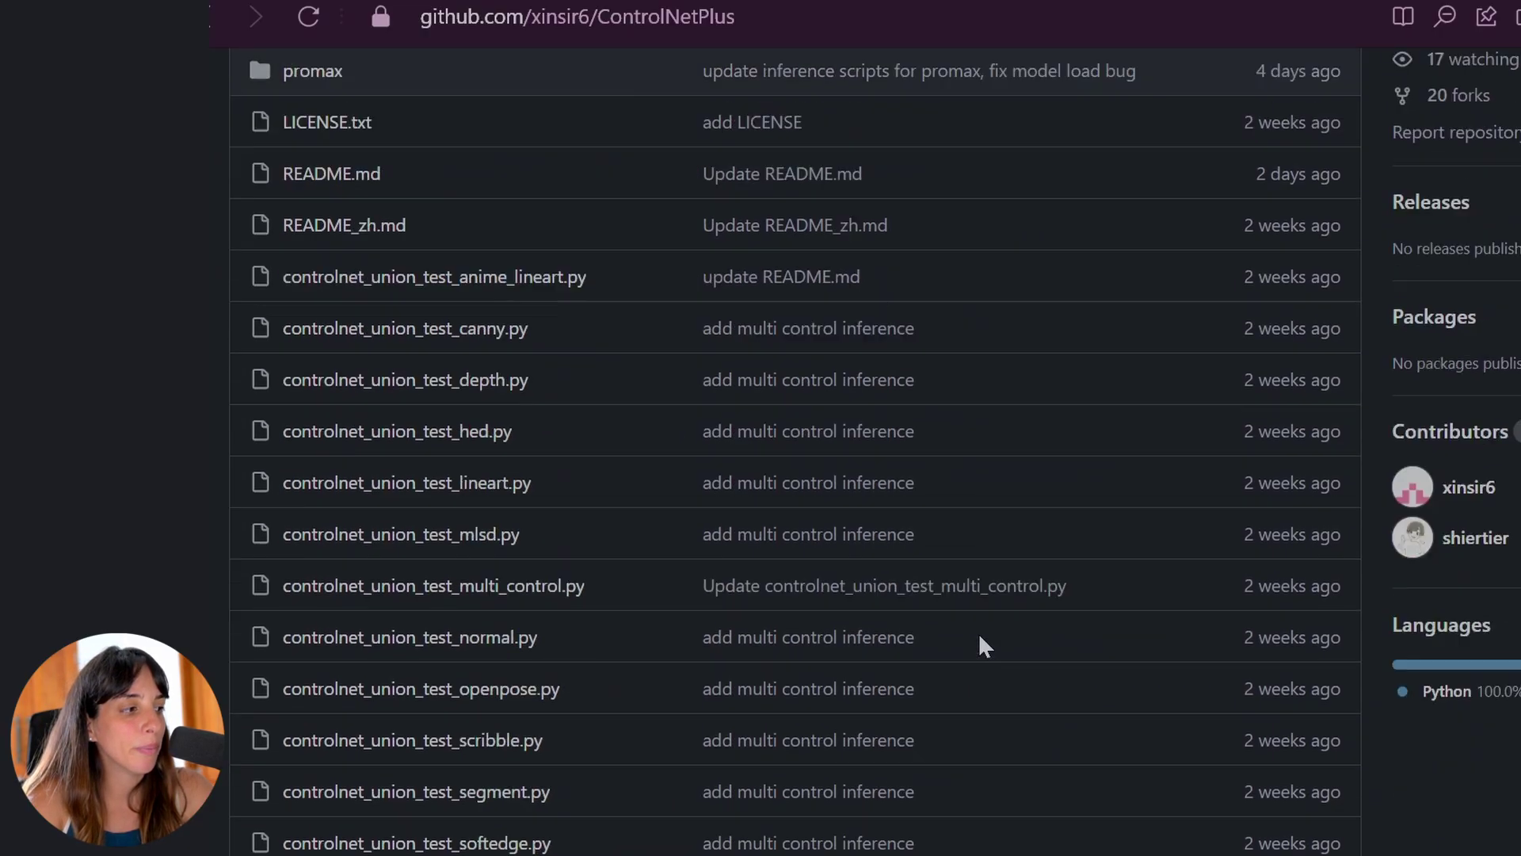
{"action": "scroll", "coordinate": [980, 637], "scroll_direction": "down", "scroll_amount": 2}
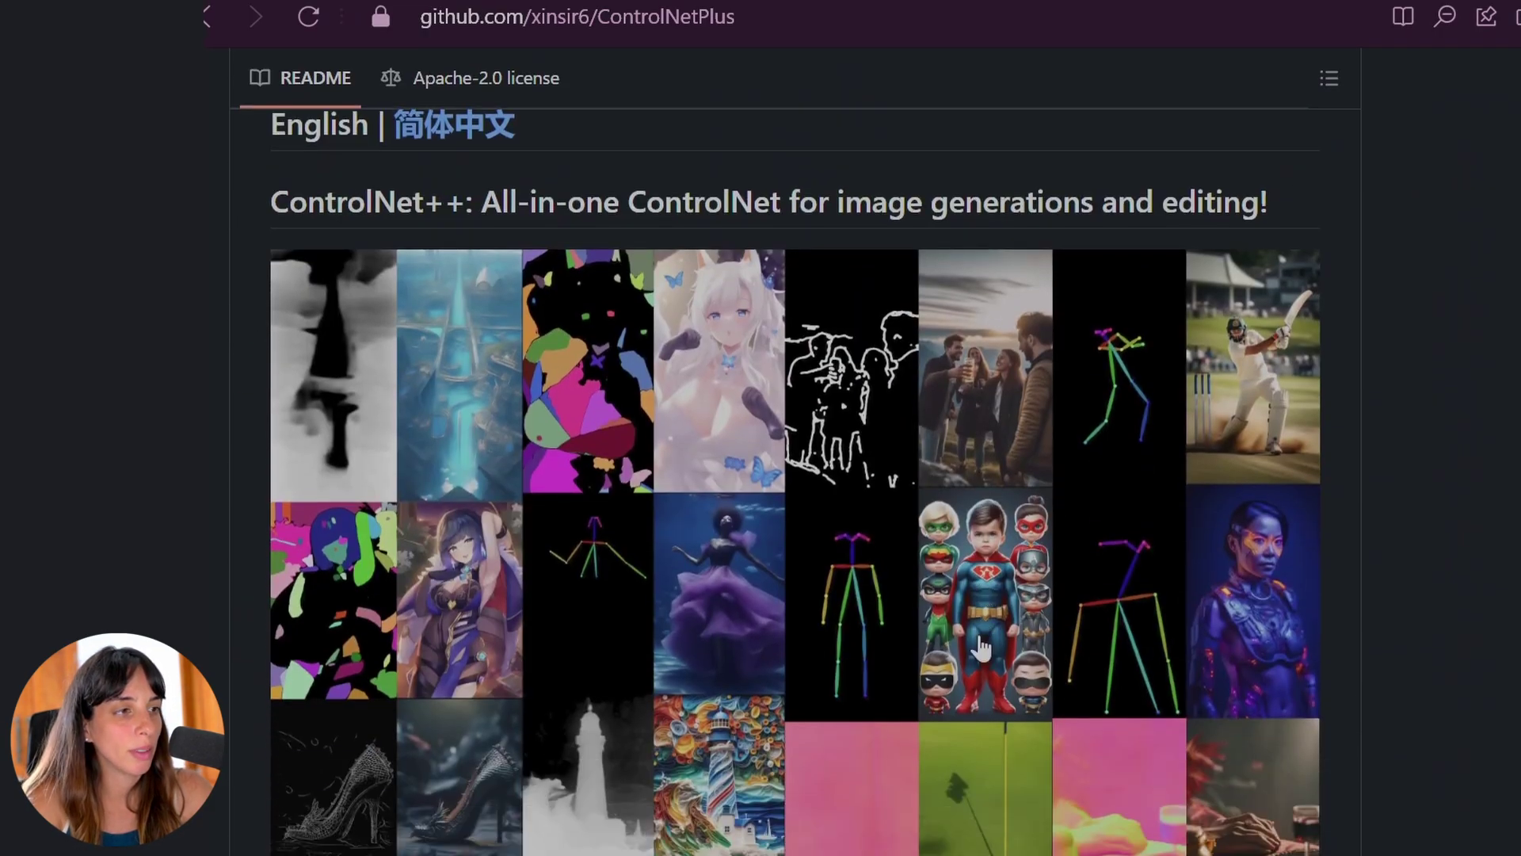
{"action": "scroll", "coordinate": [982, 645], "scroll_direction": "down", "scroll_amount": 5}
{"action": "scroll", "coordinate": [981, 648], "scroll_direction": "down", "scroll_amount": 2}
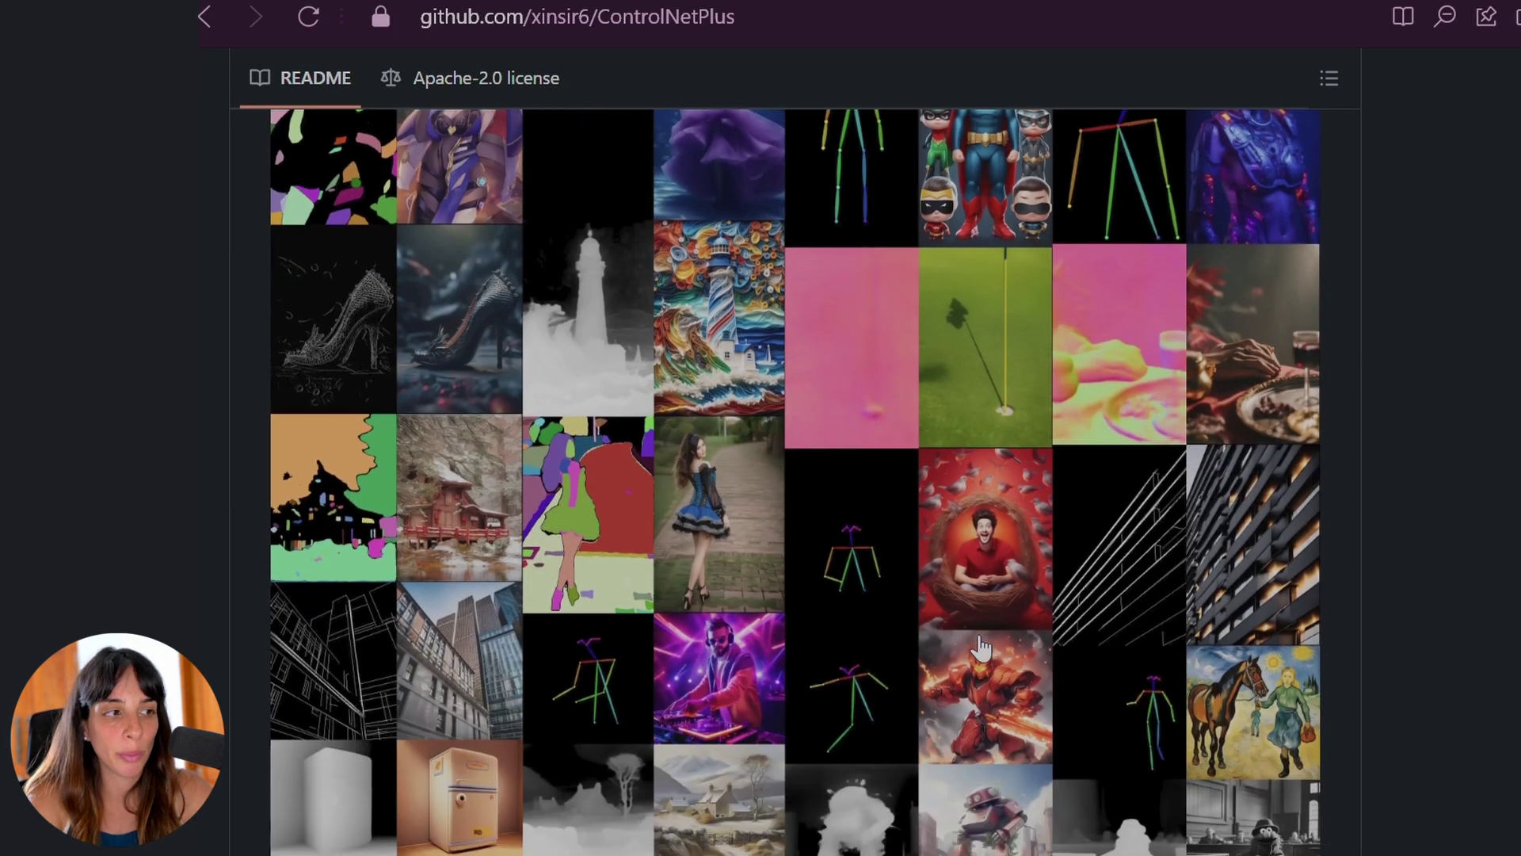
{"action": "scroll", "coordinate": [981, 646], "scroll_direction": "down", "scroll_amount": 11}
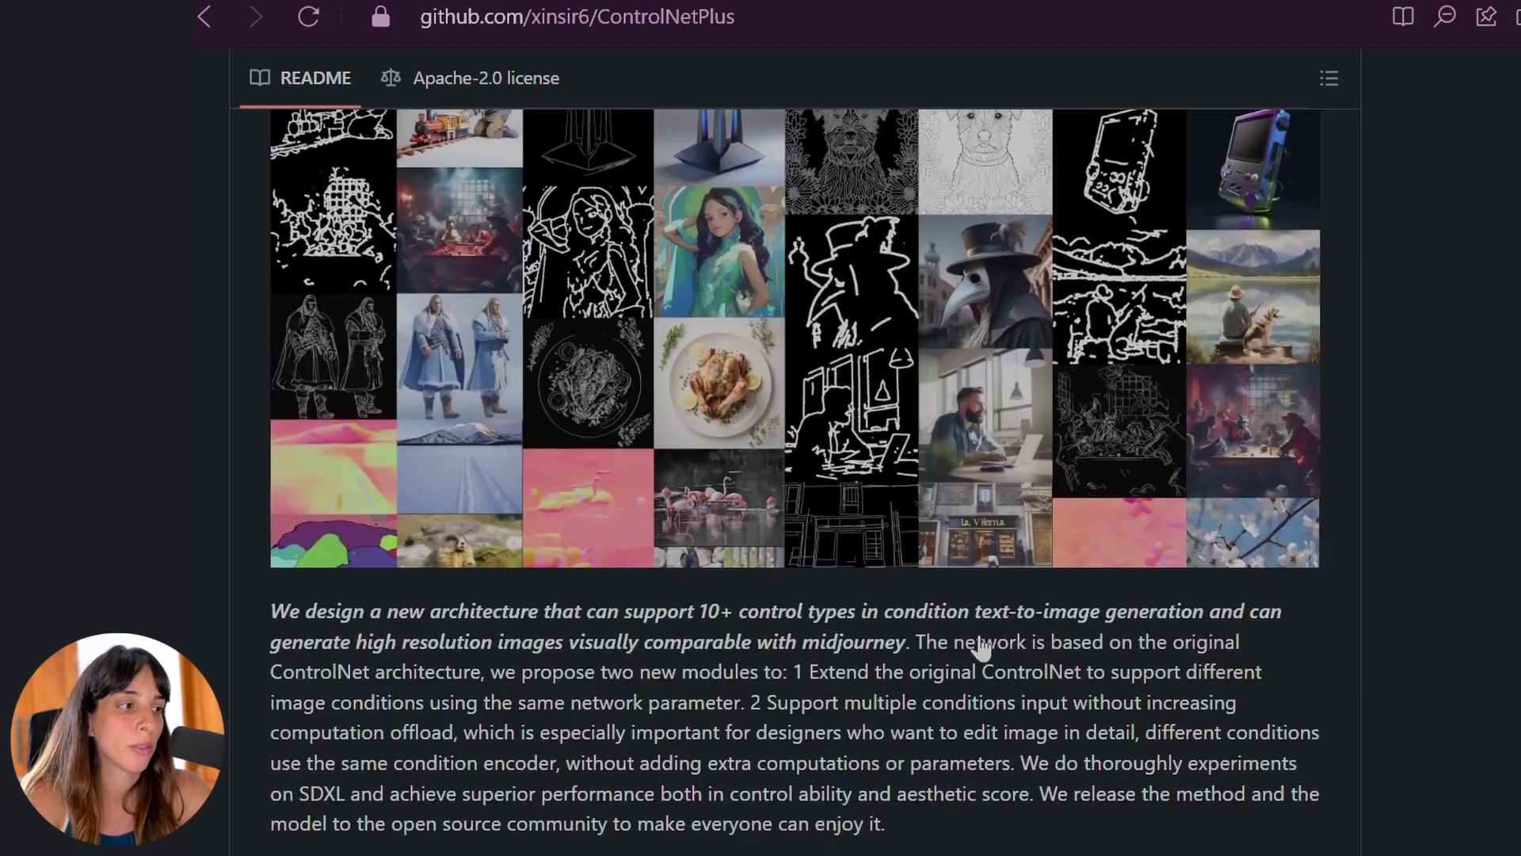
{"action": "scroll", "coordinate": [981, 636], "scroll_direction": "down", "scroll_amount": 14}
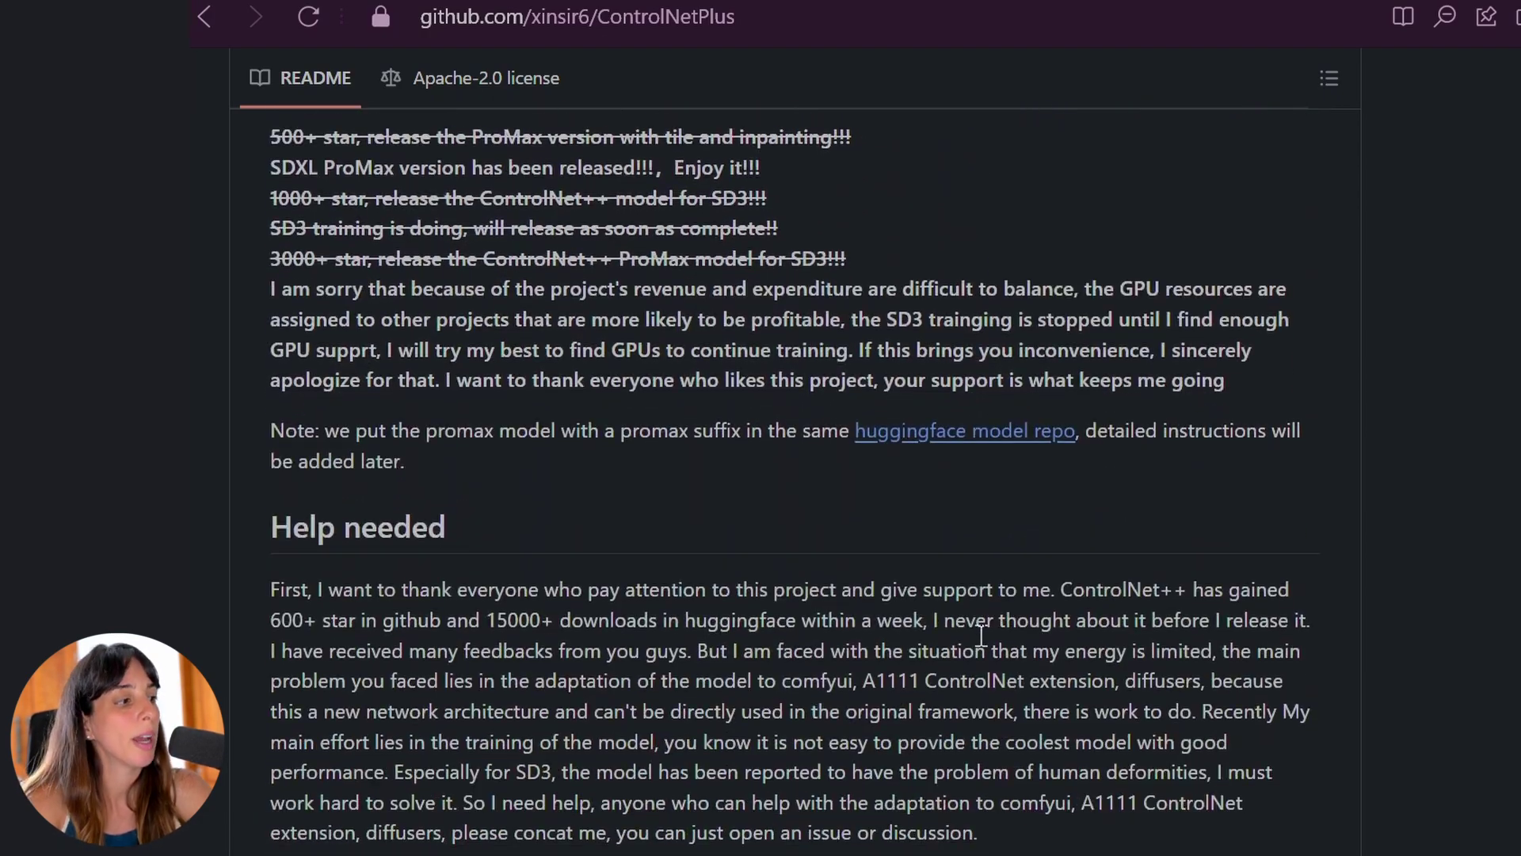
{"action": "scroll", "coordinate": [979, 634], "scroll_direction": "down", "scroll_amount": 2}
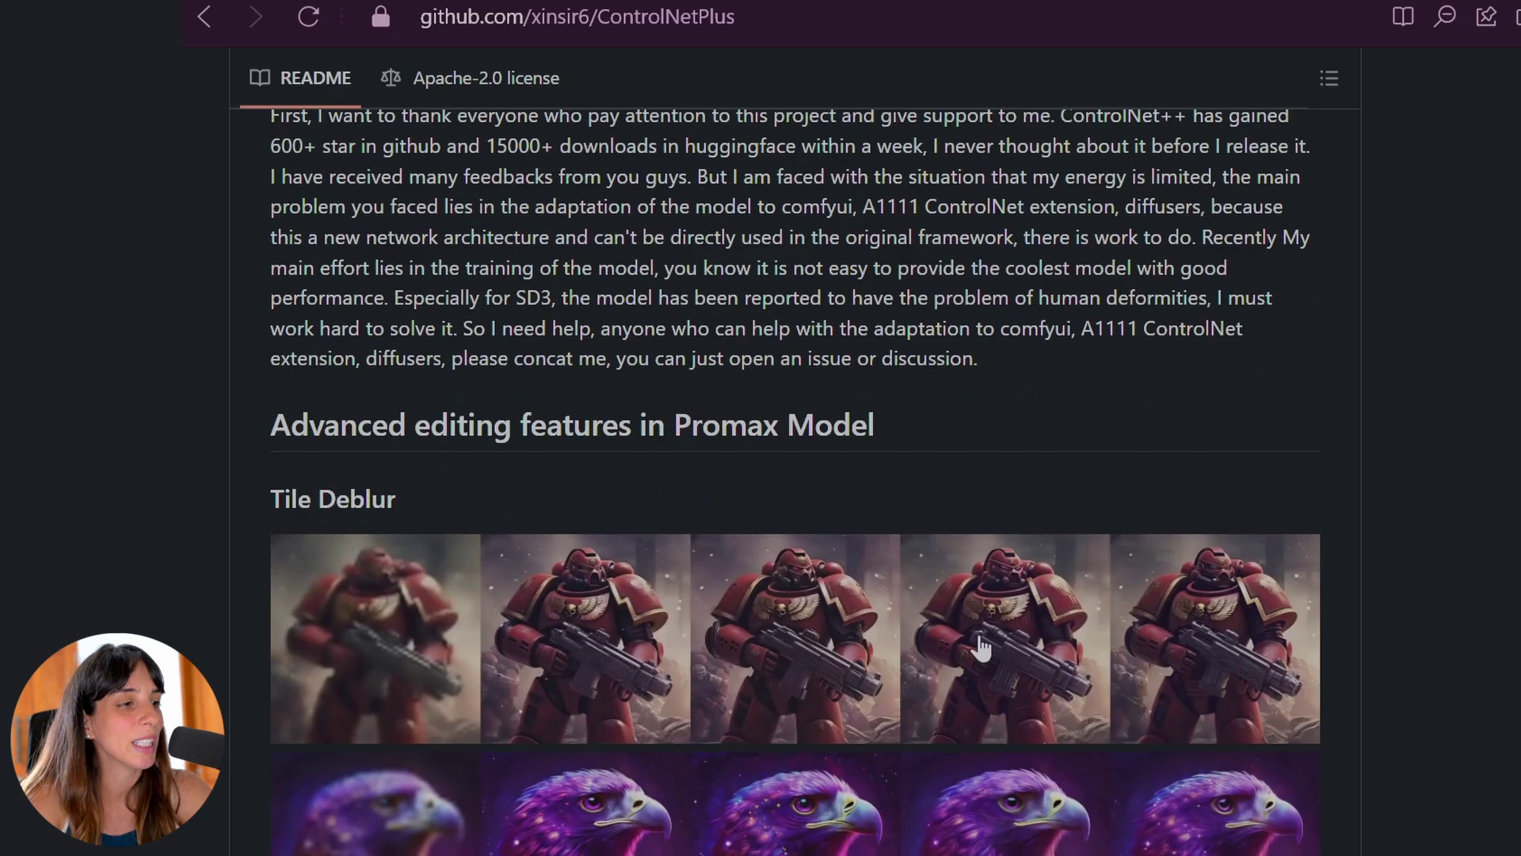
{"action": "scroll", "coordinate": [981, 646], "scroll_direction": "down", "scroll_amount": 15}
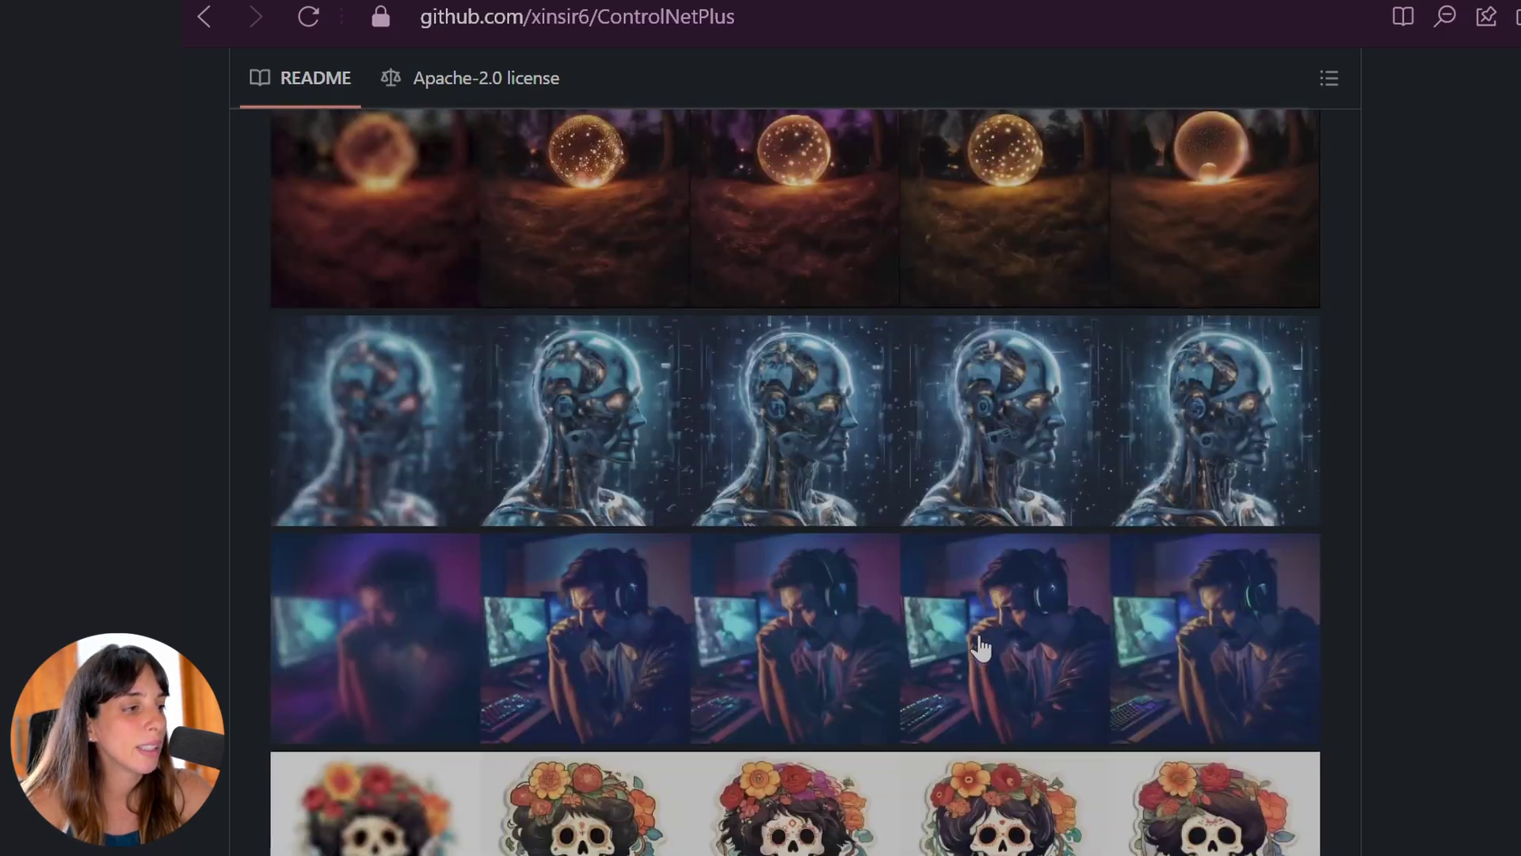
{"action": "scroll", "coordinate": [981, 646], "scroll_direction": "down", "scroll_amount": 20}
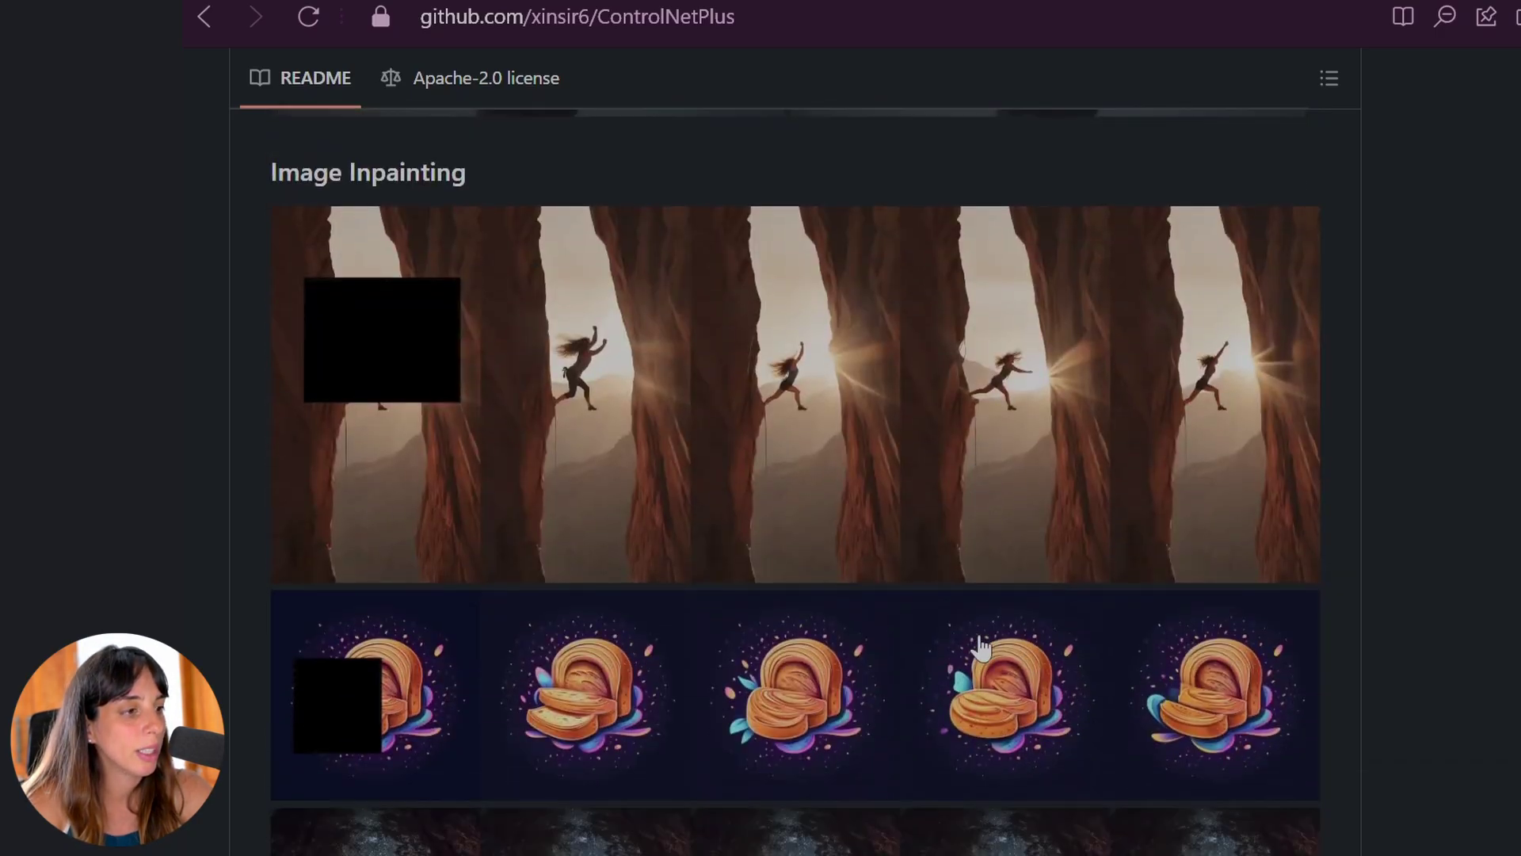
{"action": "scroll", "coordinate": [981, 645], "scroll_direction": "down", "scroll_amount": 7}
{"action": "scroll", "coordinate": [986, 631], "scroll_direction": "up", "scroll_amount": 4}
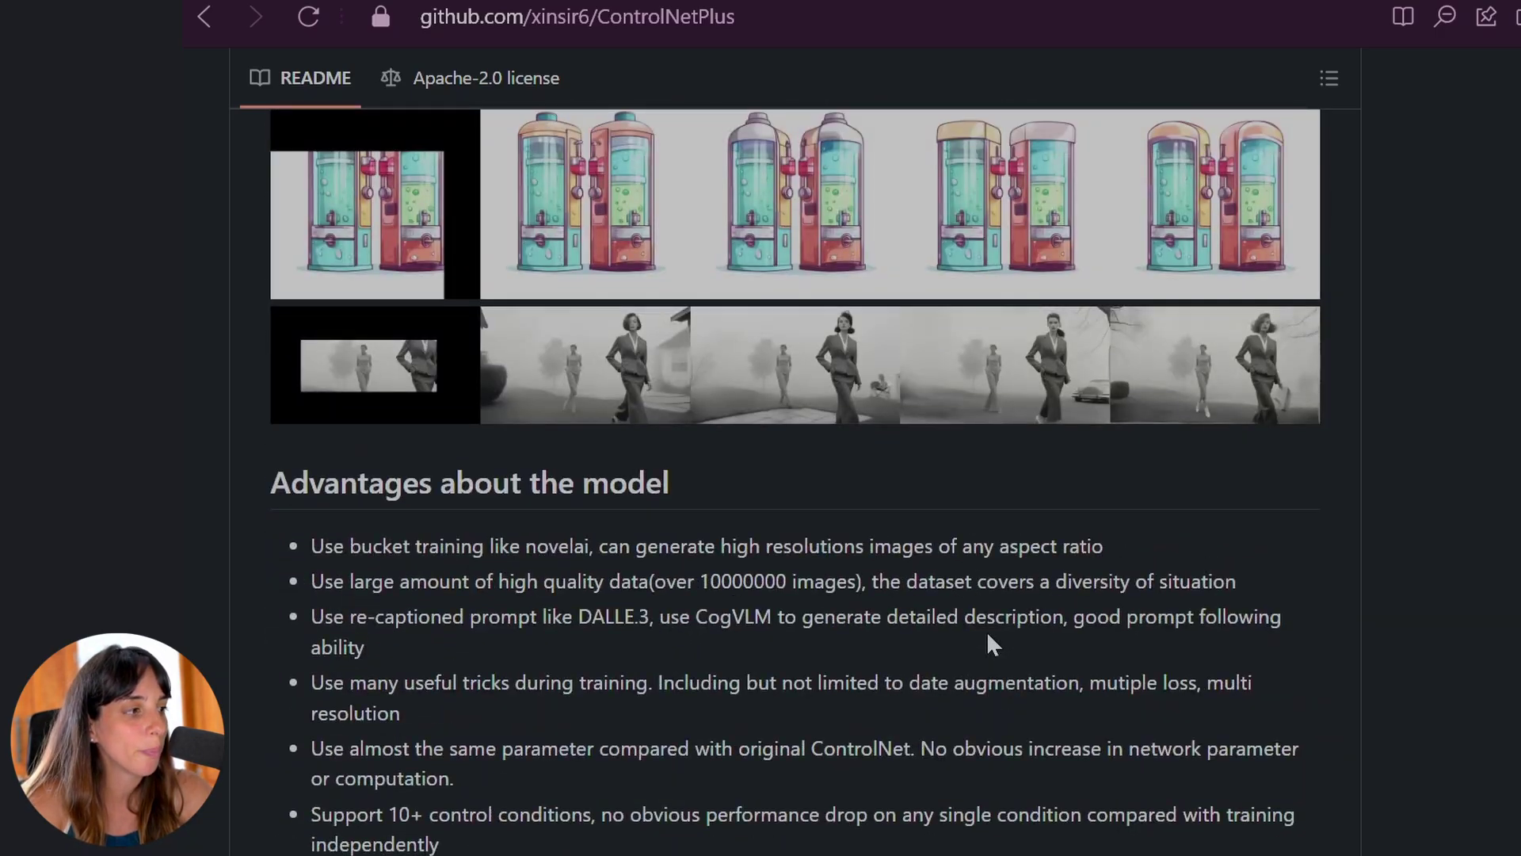
{"action": "scroll", "coordinate": [987, 631], "scroll_direction": "down", "scroll_amount": 3}
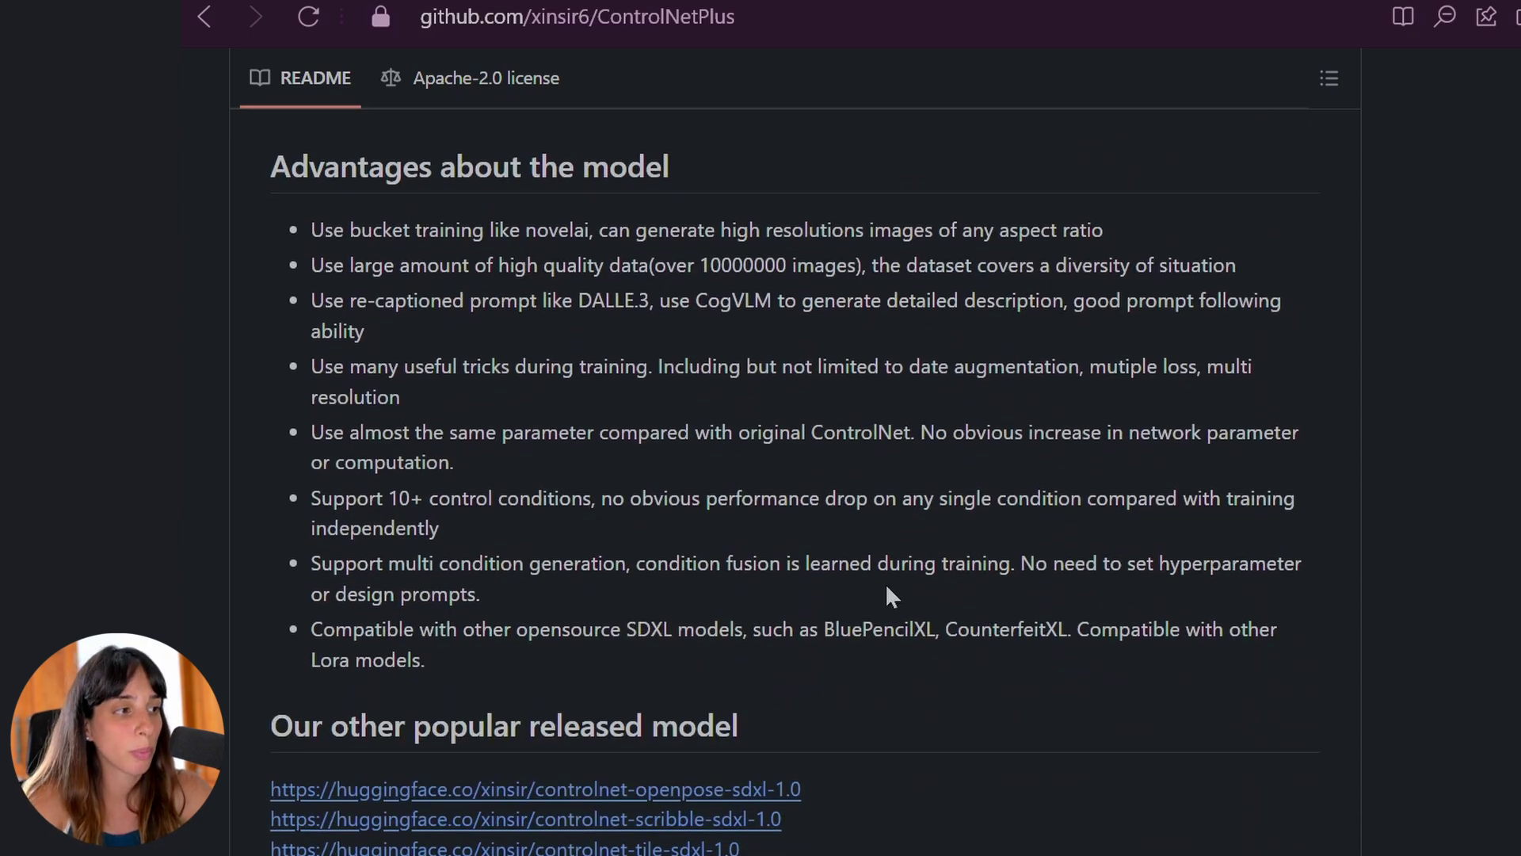
{"action": "scroll", "coordinate": [869, 591], "scroll_direction": "down", "scroll_amount": 2}
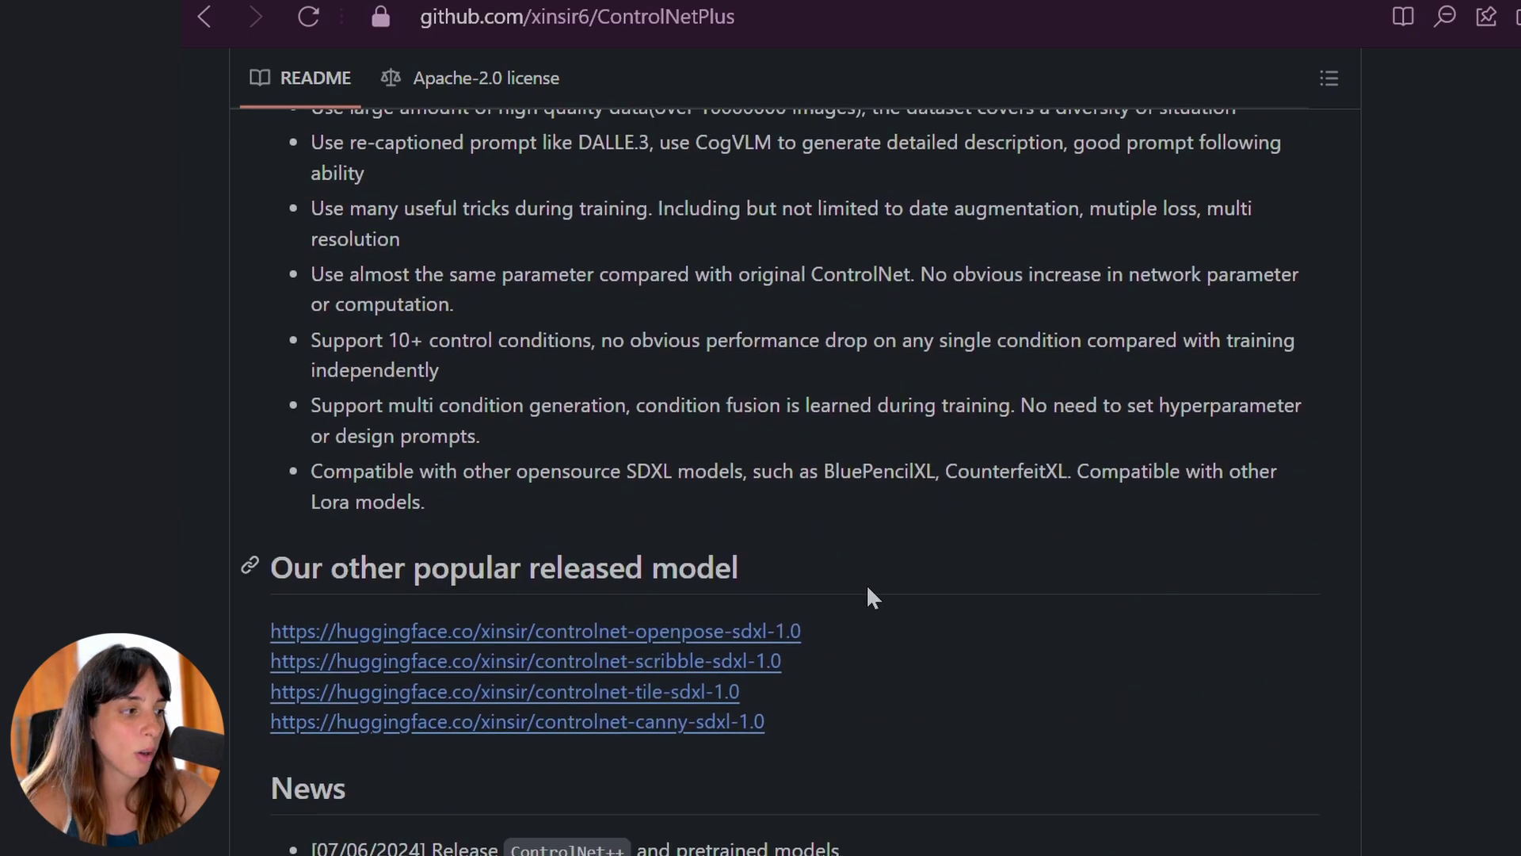
{"action": "scroll", "coordinate": [869, 588], "scroll_direction": "down", "scroll_amount": 2}
{"action": "scroll", "coordinate": [492, 664], "scroll_direction": "up", "scroll_amount": 4}
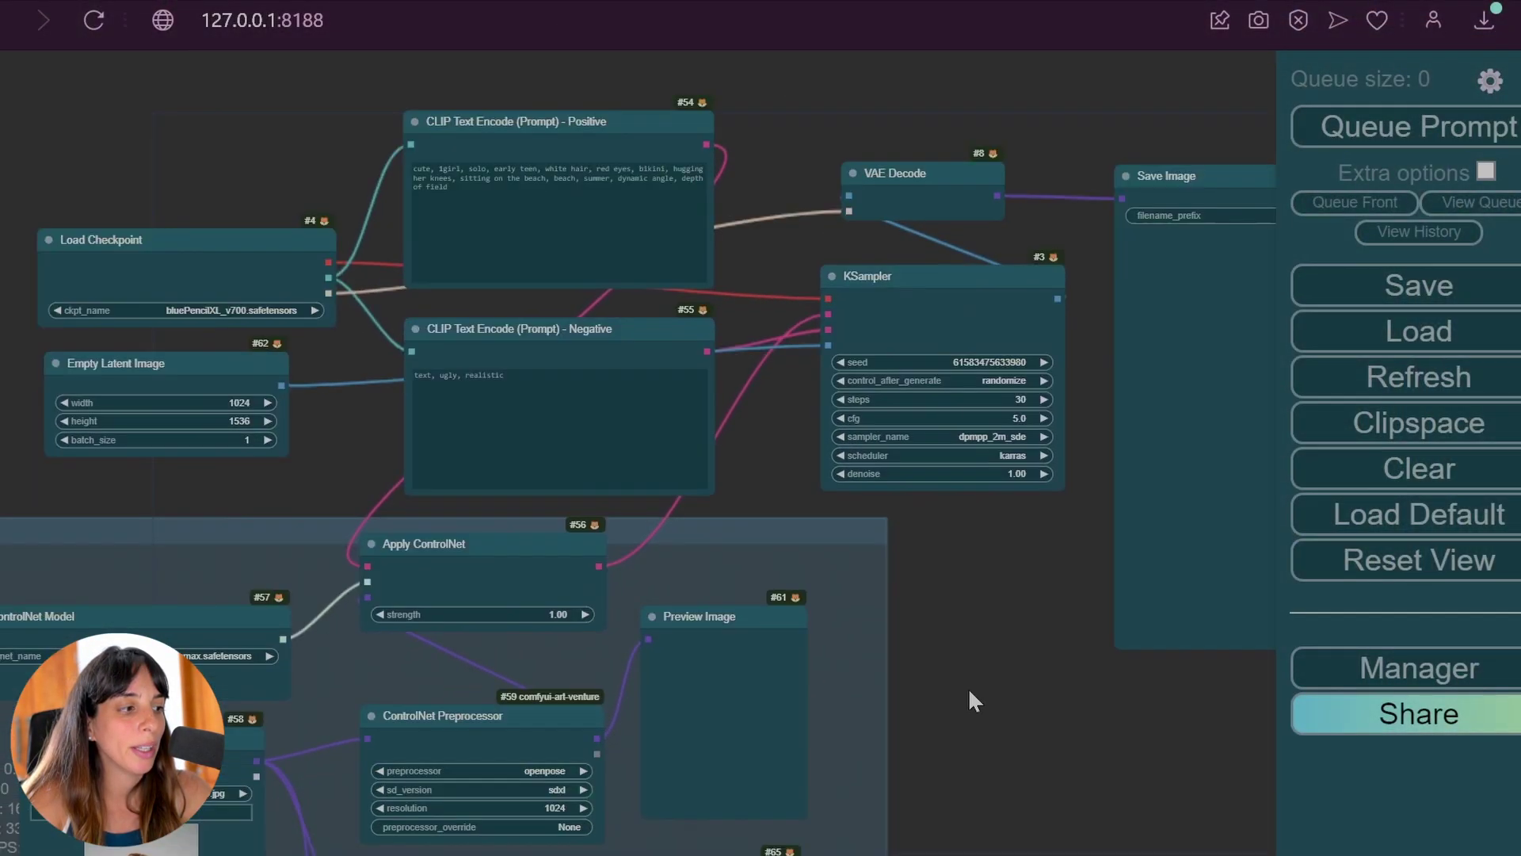
{"action": "scroll", "coordinate": [968, 687], "scroll_direction": "up", "scroll_amount": 5}
{"action": "left_click_drag", "start_coordinate": [1198, 298], "coordinate": [1235, 281]}
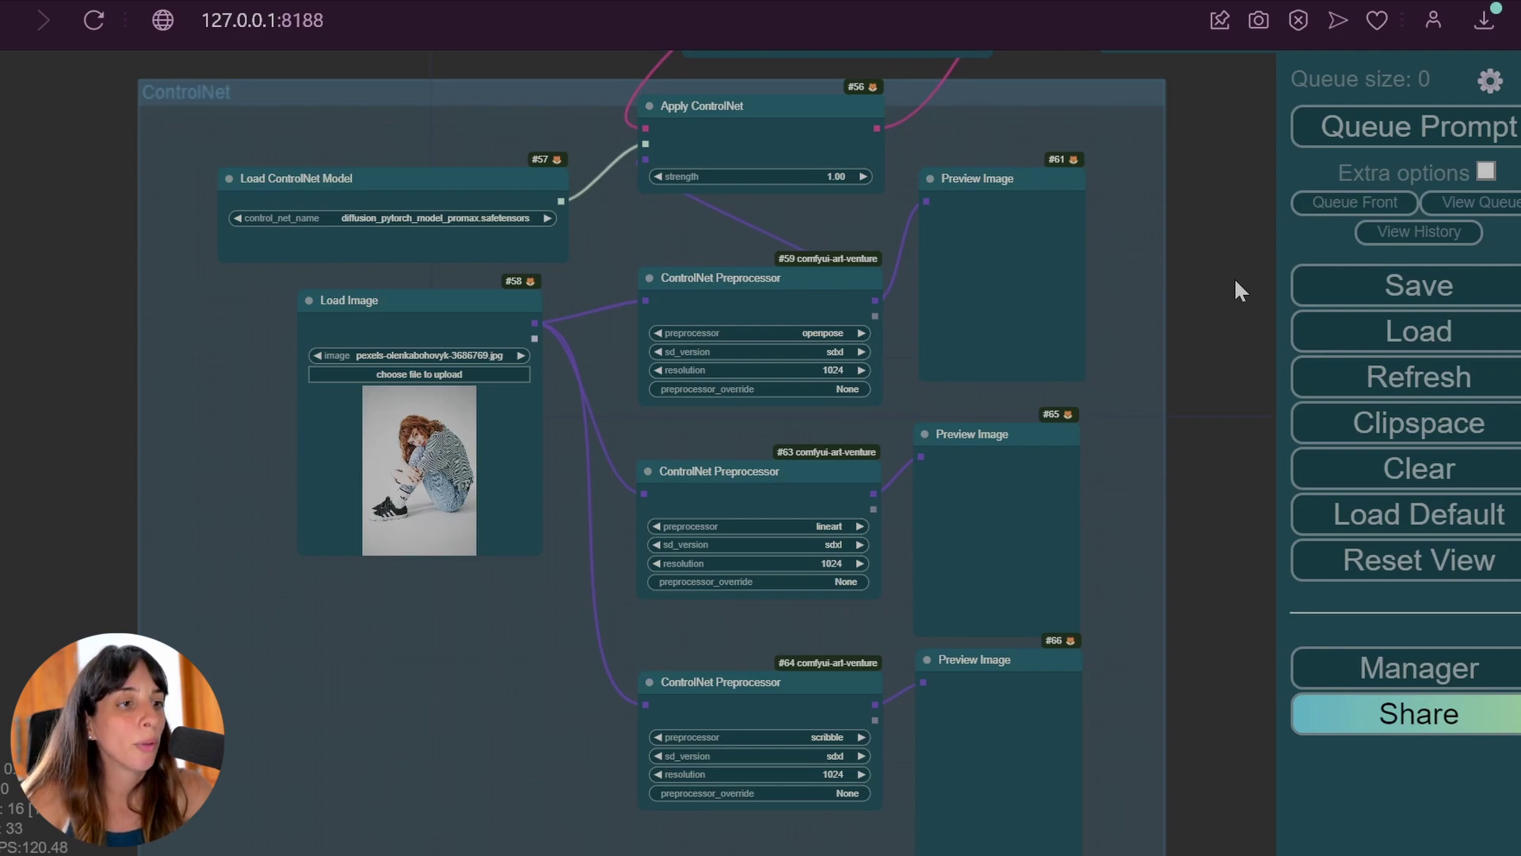
{"action": "left_click_drag", "start_coordinate": [1240, 291], "coordinate": [982, 784]}
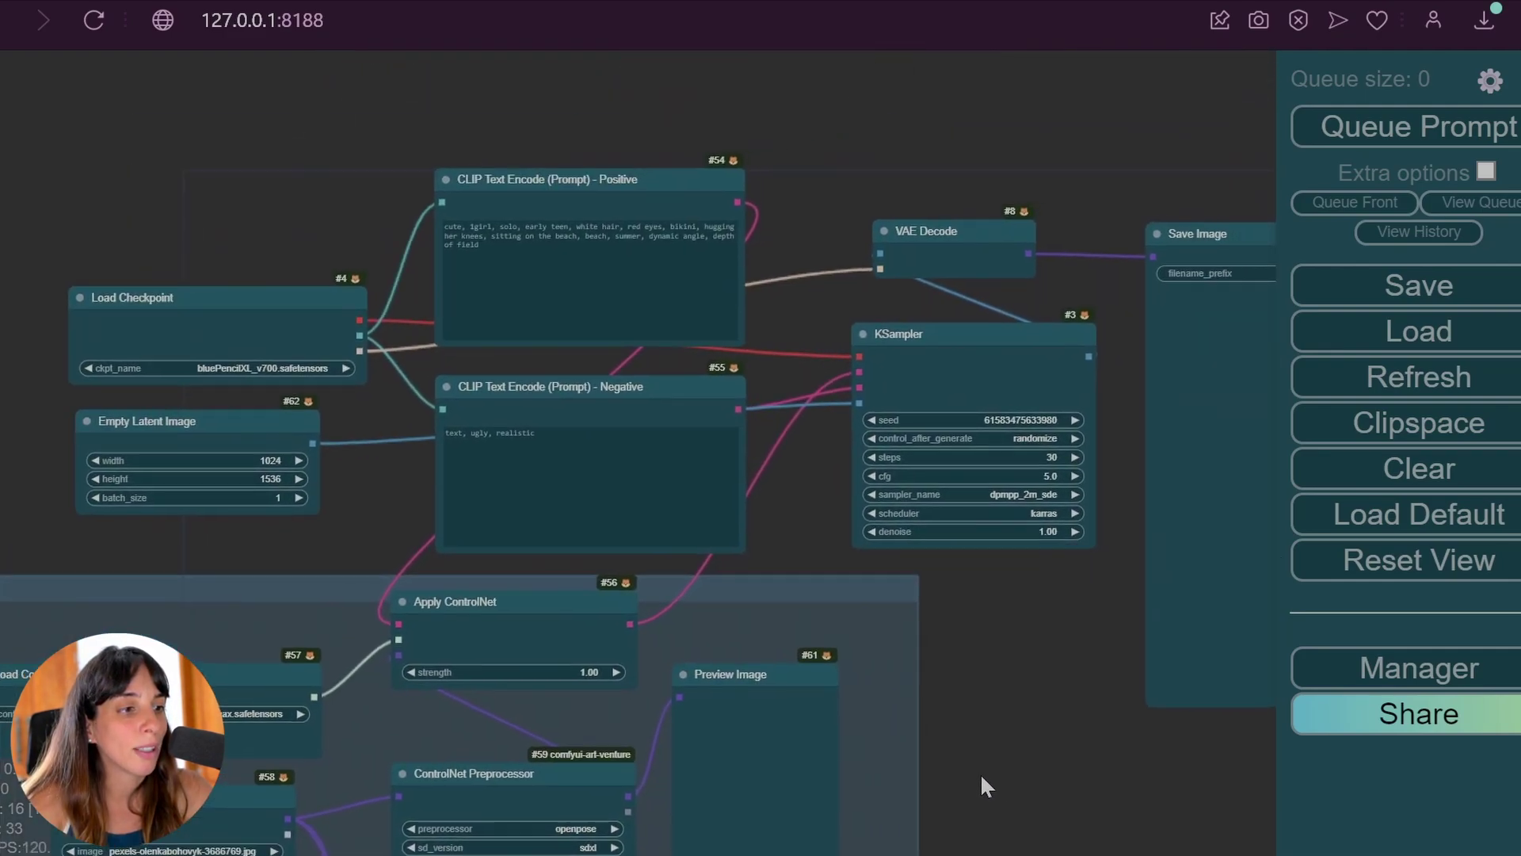
{"action": "scroll", "coordinate": [980, 772], "scroll_direction": "left", "scroll_amount": 8}
{"action": "scroll", "coordinate": [808, 589], "scroll_direction": "left", "scroll_amount": 3}
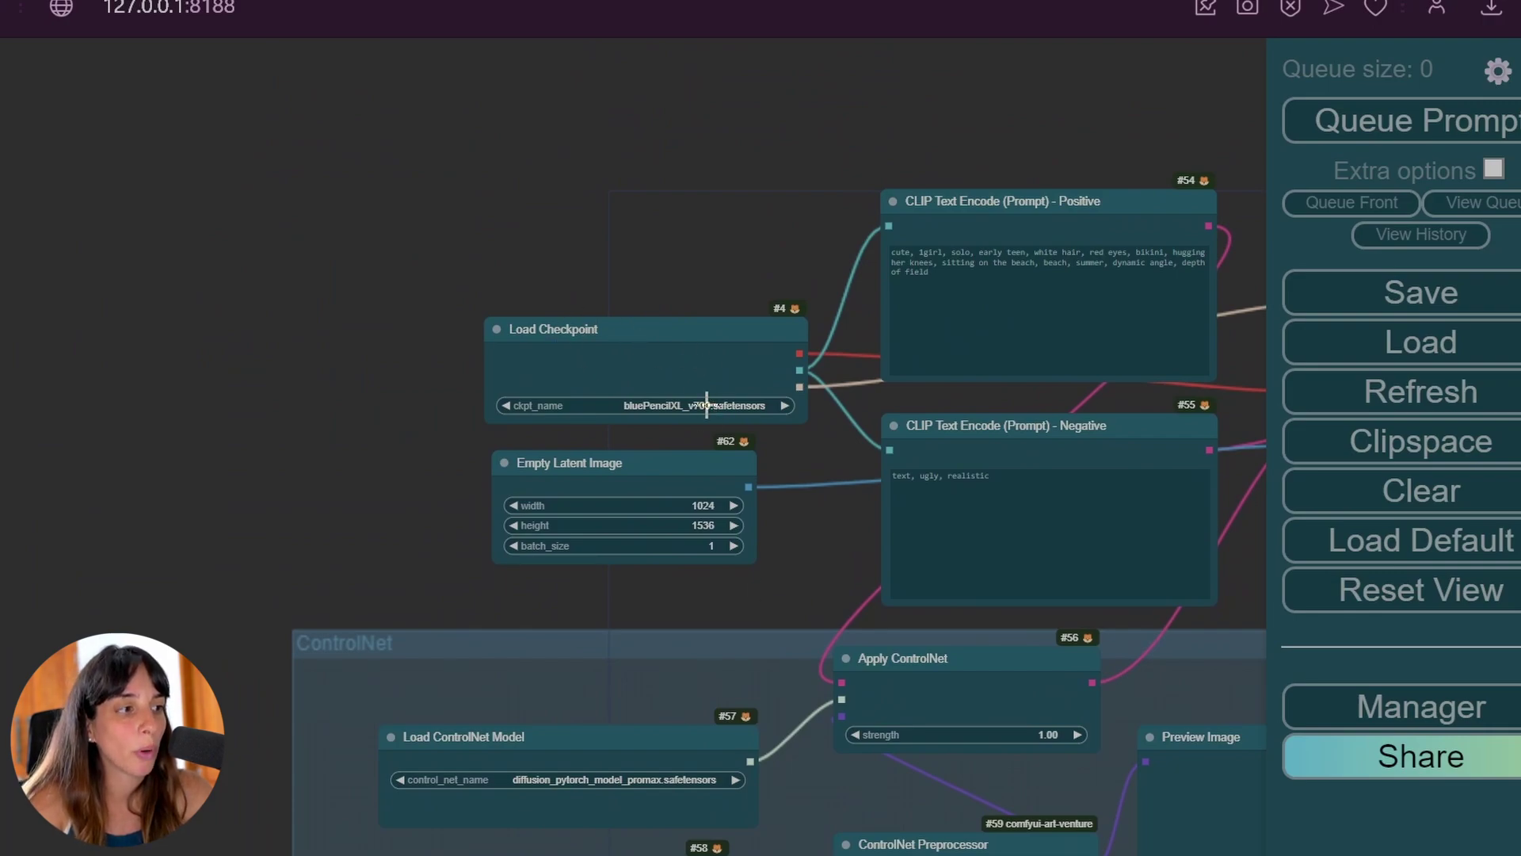
View the first blue_pencil-XL sample image's generation settings, then go back to ComfyUI.
{"action": "scroll", "coordinate": [705, 410], "scroll_direction": "up", "scroll_amount": 5}
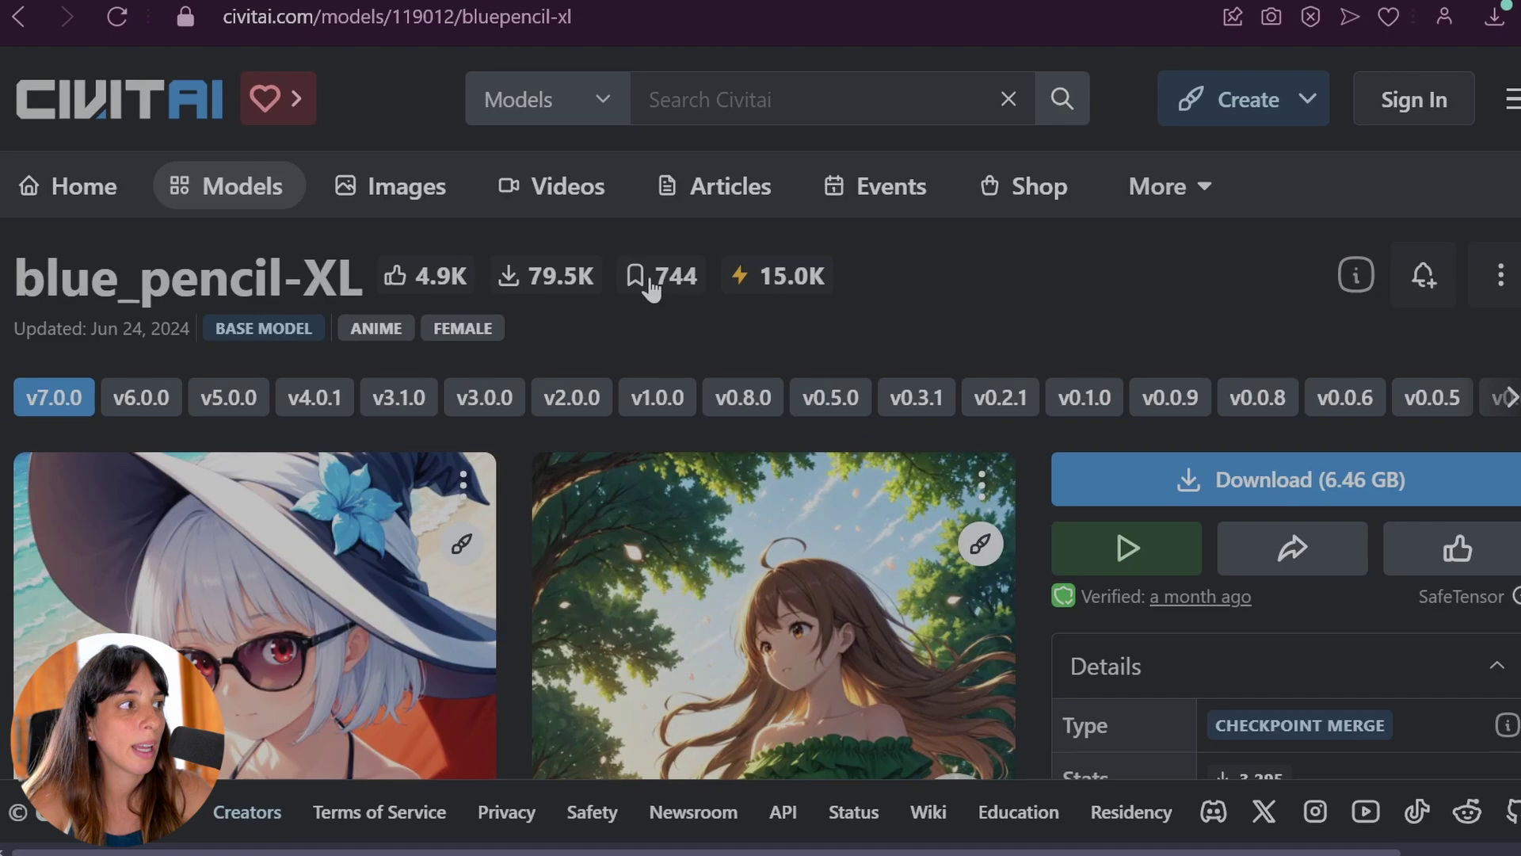
{"action": "scroll", "coordinate": [772, 634], "scroll_direction": "down", "scroll_amount": 5}
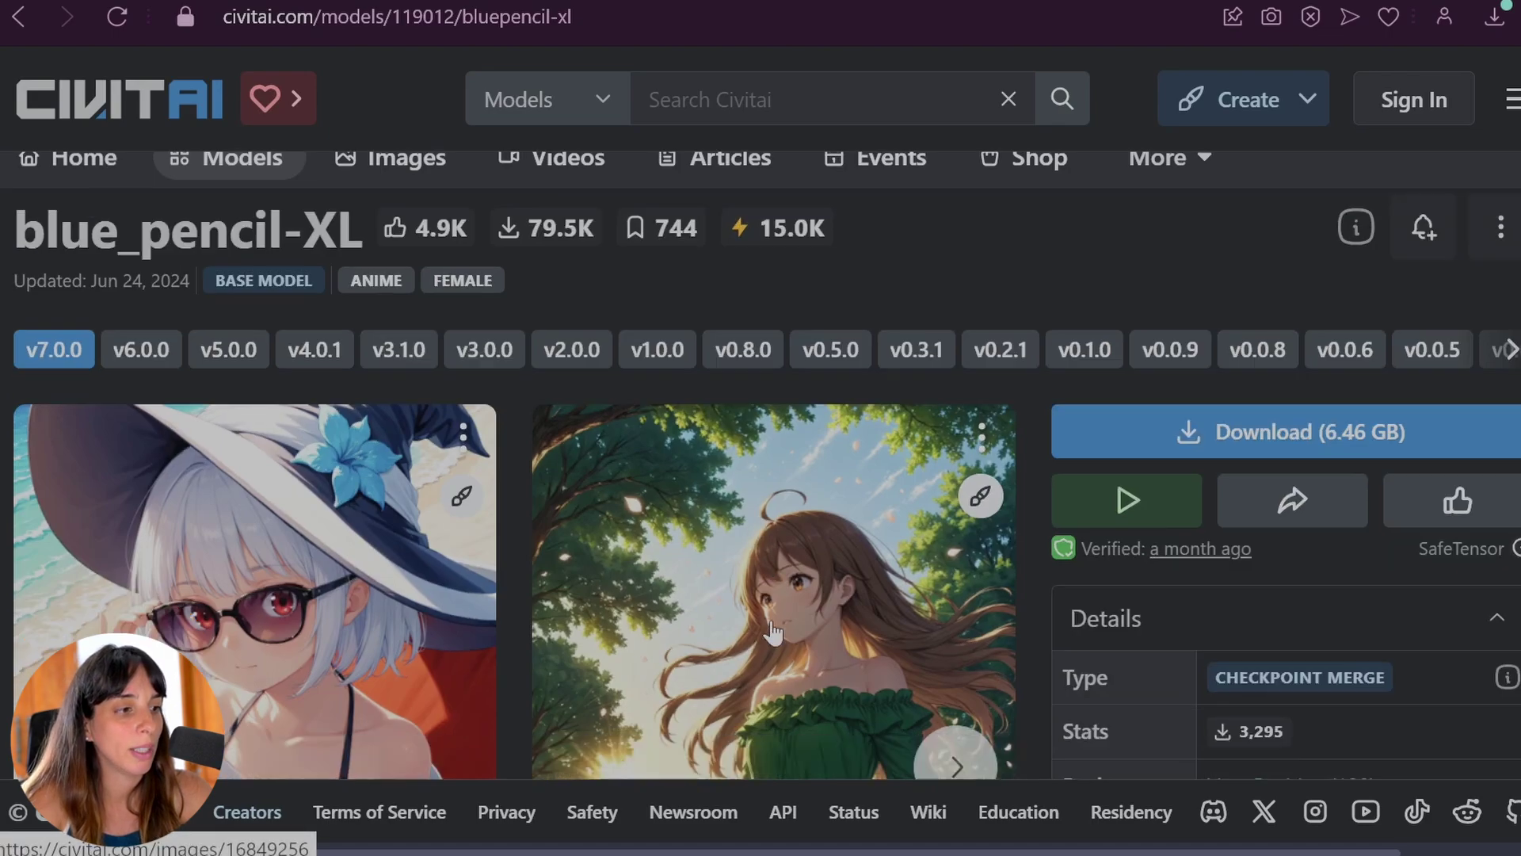
{"action": "left_click", "coordinate": [460, 699]}
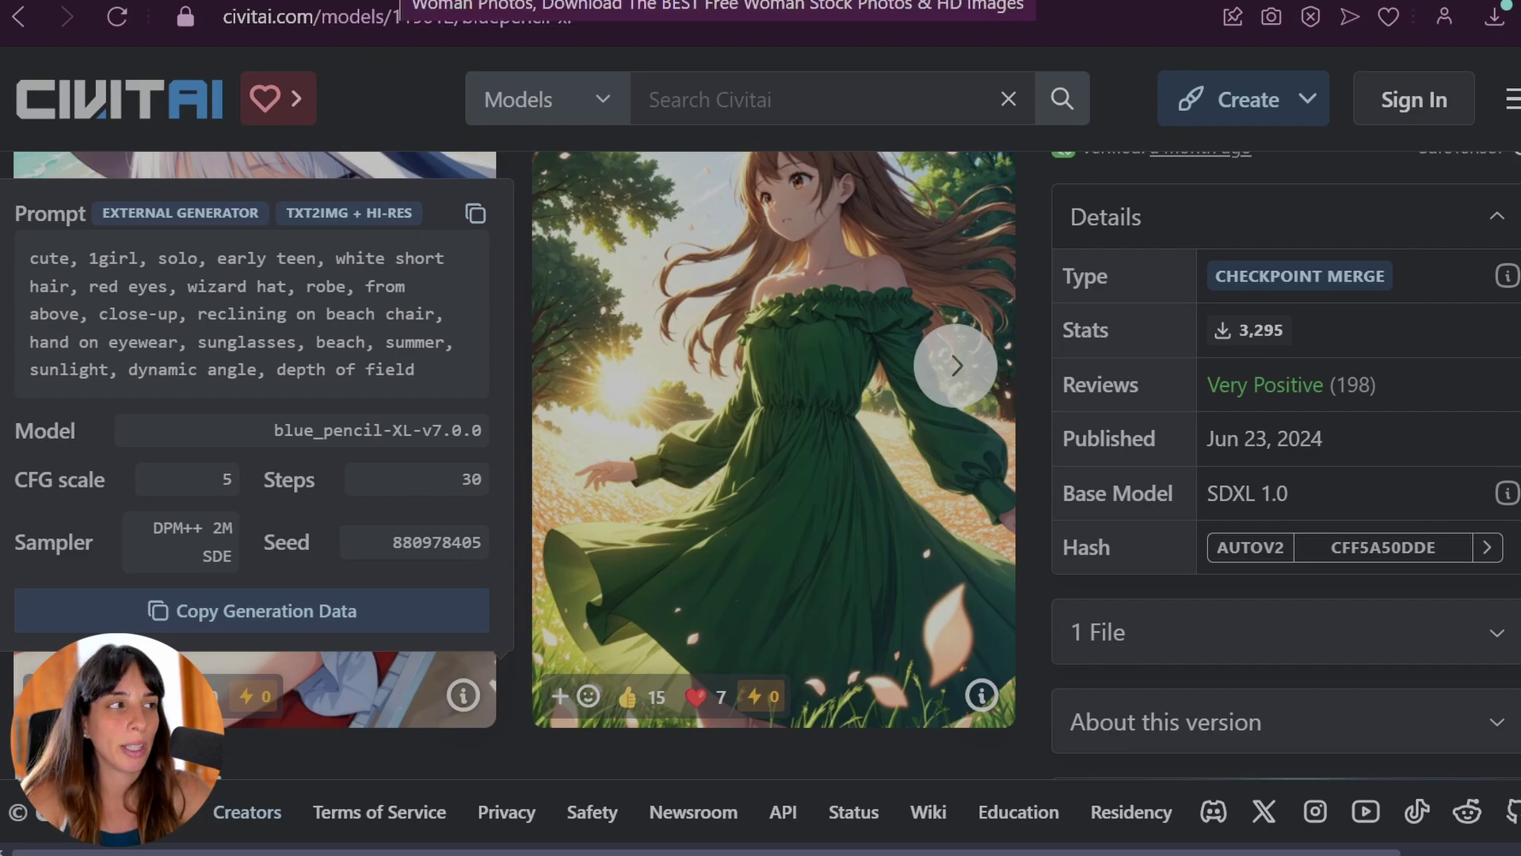
{"action": "left_click", "coordinate": [909, 2]}
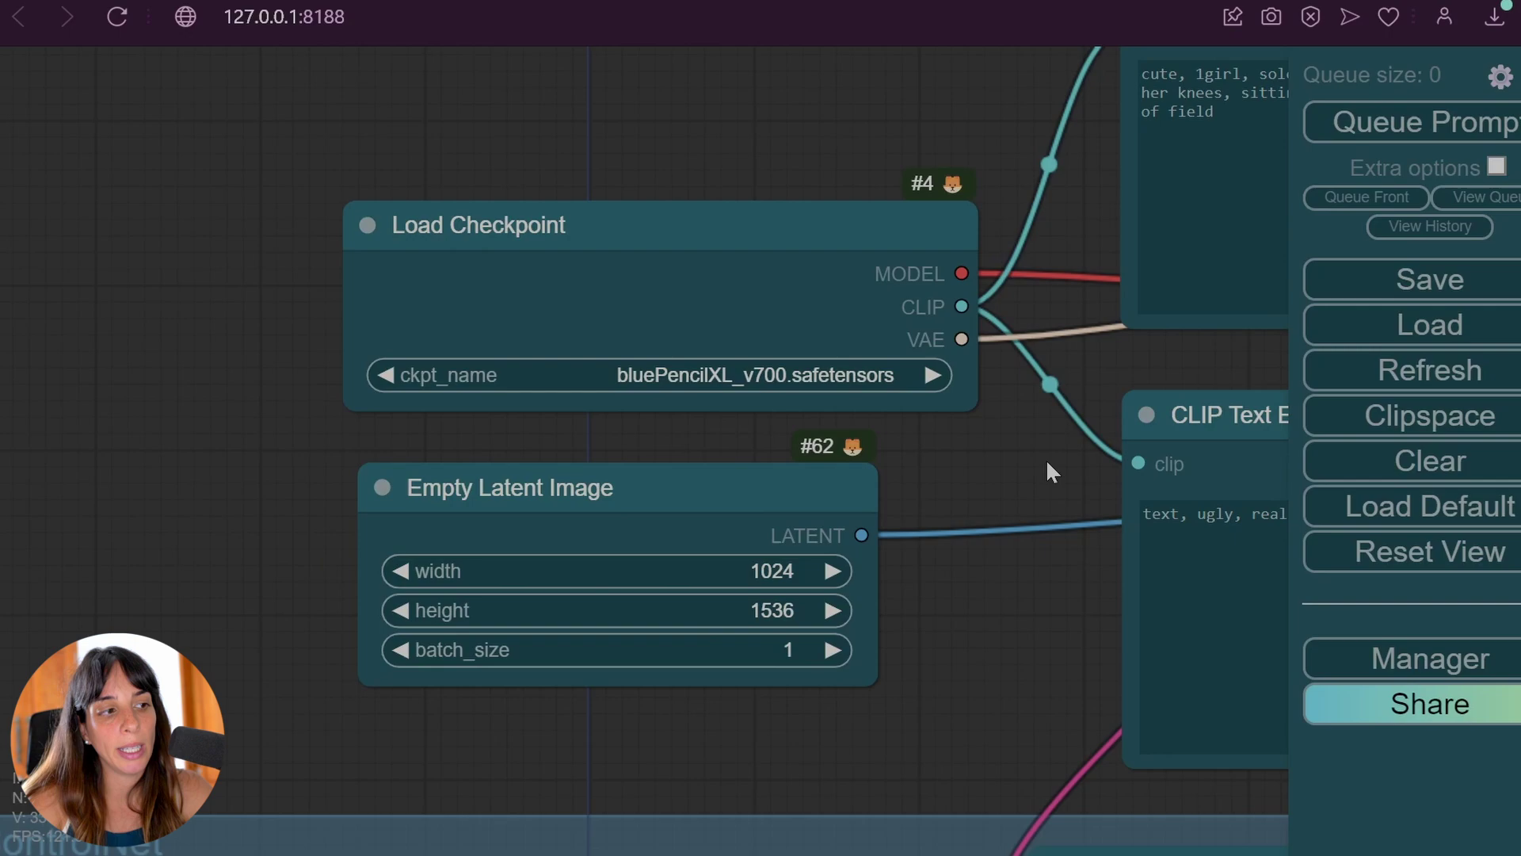
Pan to the positive and negative prompt nodes and highlight the 'sitting on the beach' phrase.
{"action": "left_click_drag", "start_coordinate": [1046, 459], "coordinate": [354, 547]}
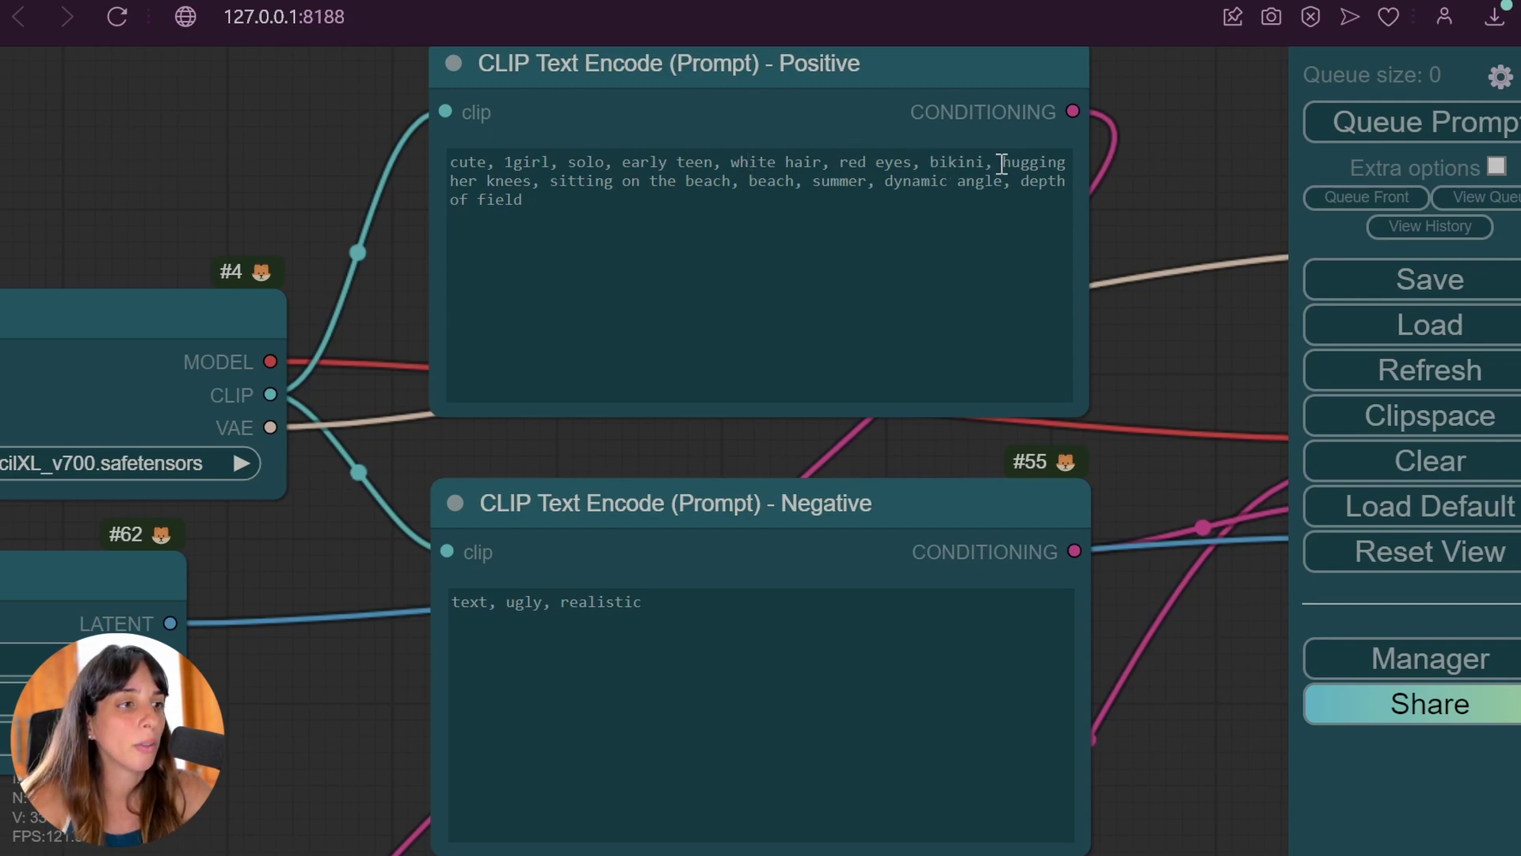
{"action": "left_click_drag", "start_coordinate": [556, 181], "coordinate": [887, 181]}
{"action": "left_click", "coordinate": [911, 230]}
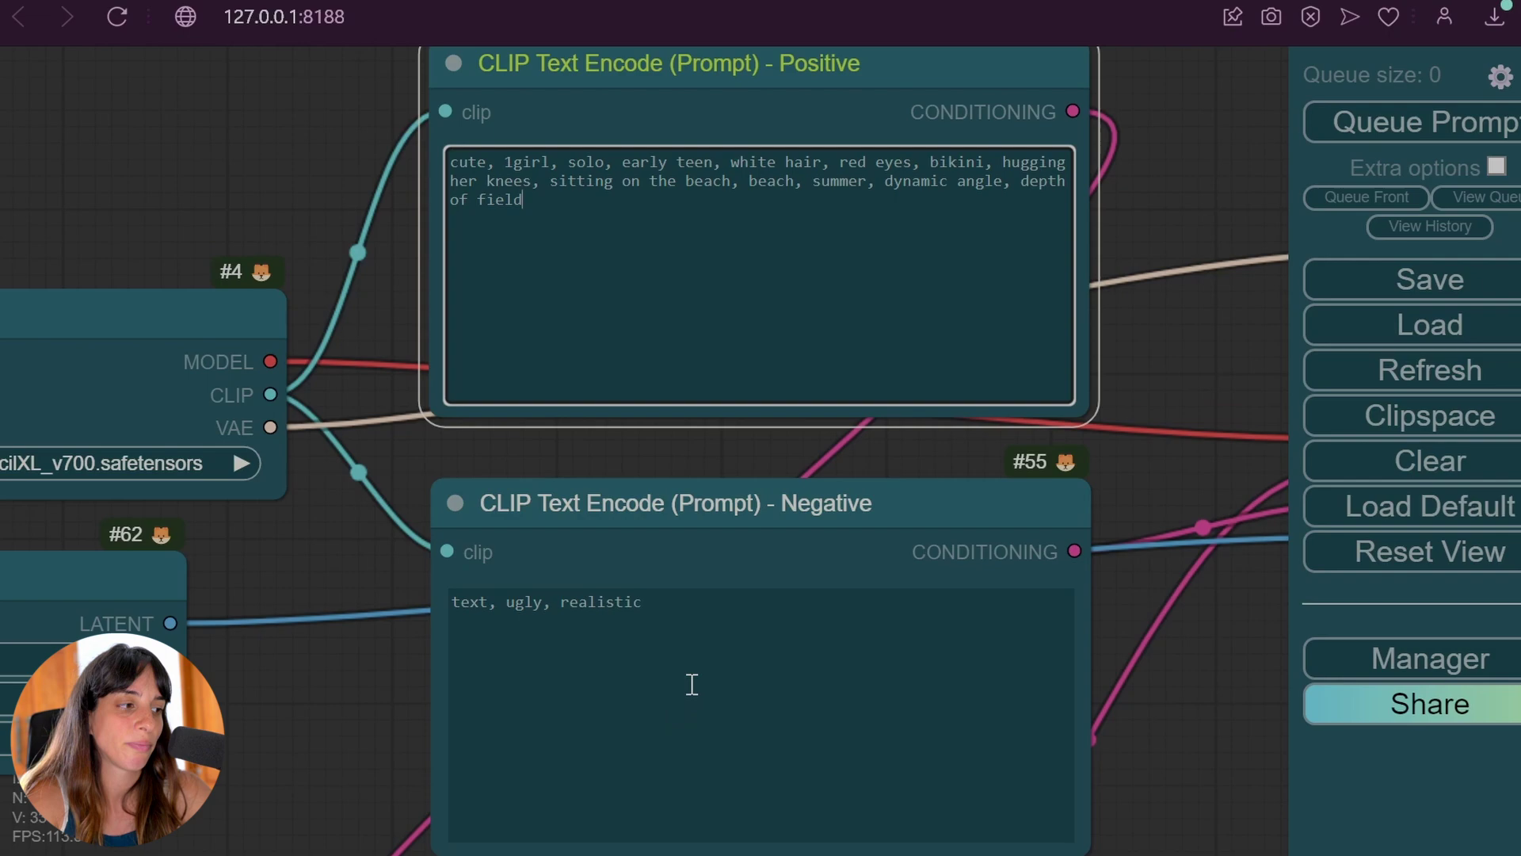
{"action": "left_click", "coordinate": [1219, 342]}
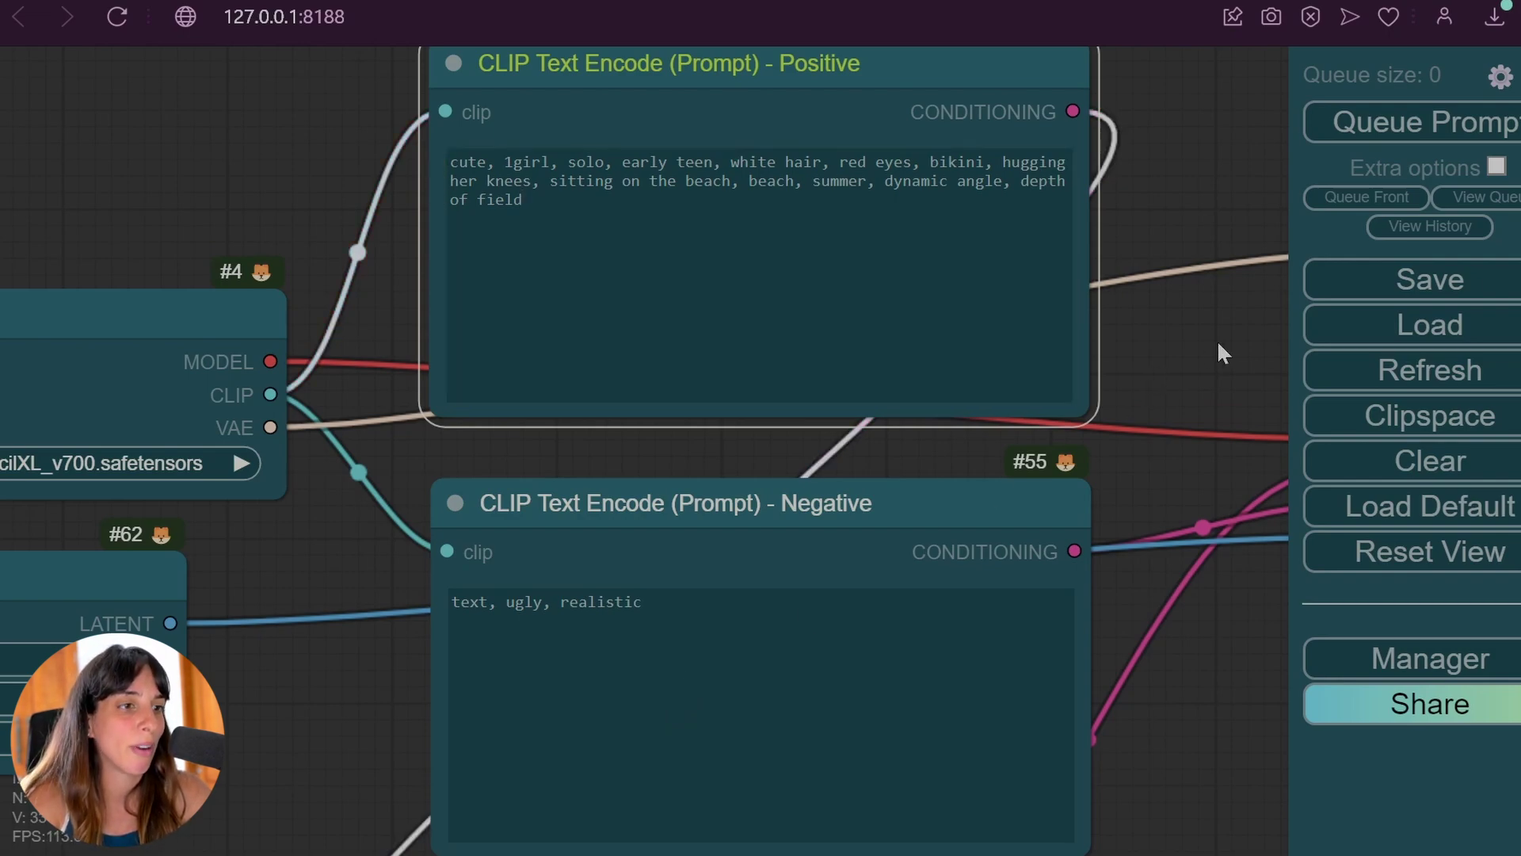
{"action": "scroll", "coordinate": [1121, 658], "scroll_direction": "down", "scroll_amount": 1}
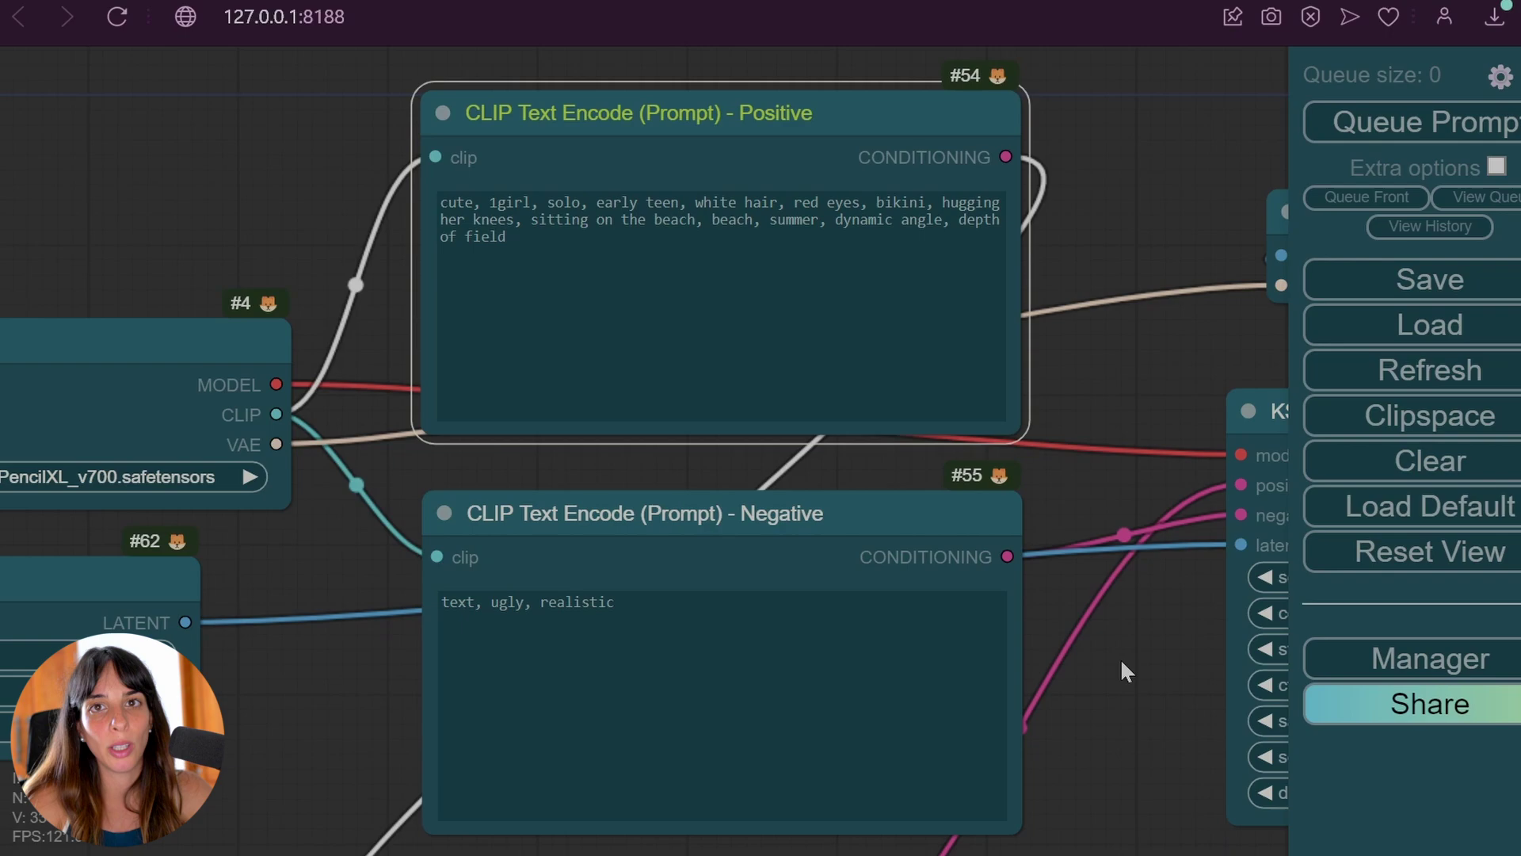
Pan to Apply ControlNet, the promax ControlNet loader and Load Image, nudging Load Image slightly up-left.
{"action": "left_click_drag", "start_coordinate": [1136, 688], "coordinate": [1142, 221]}
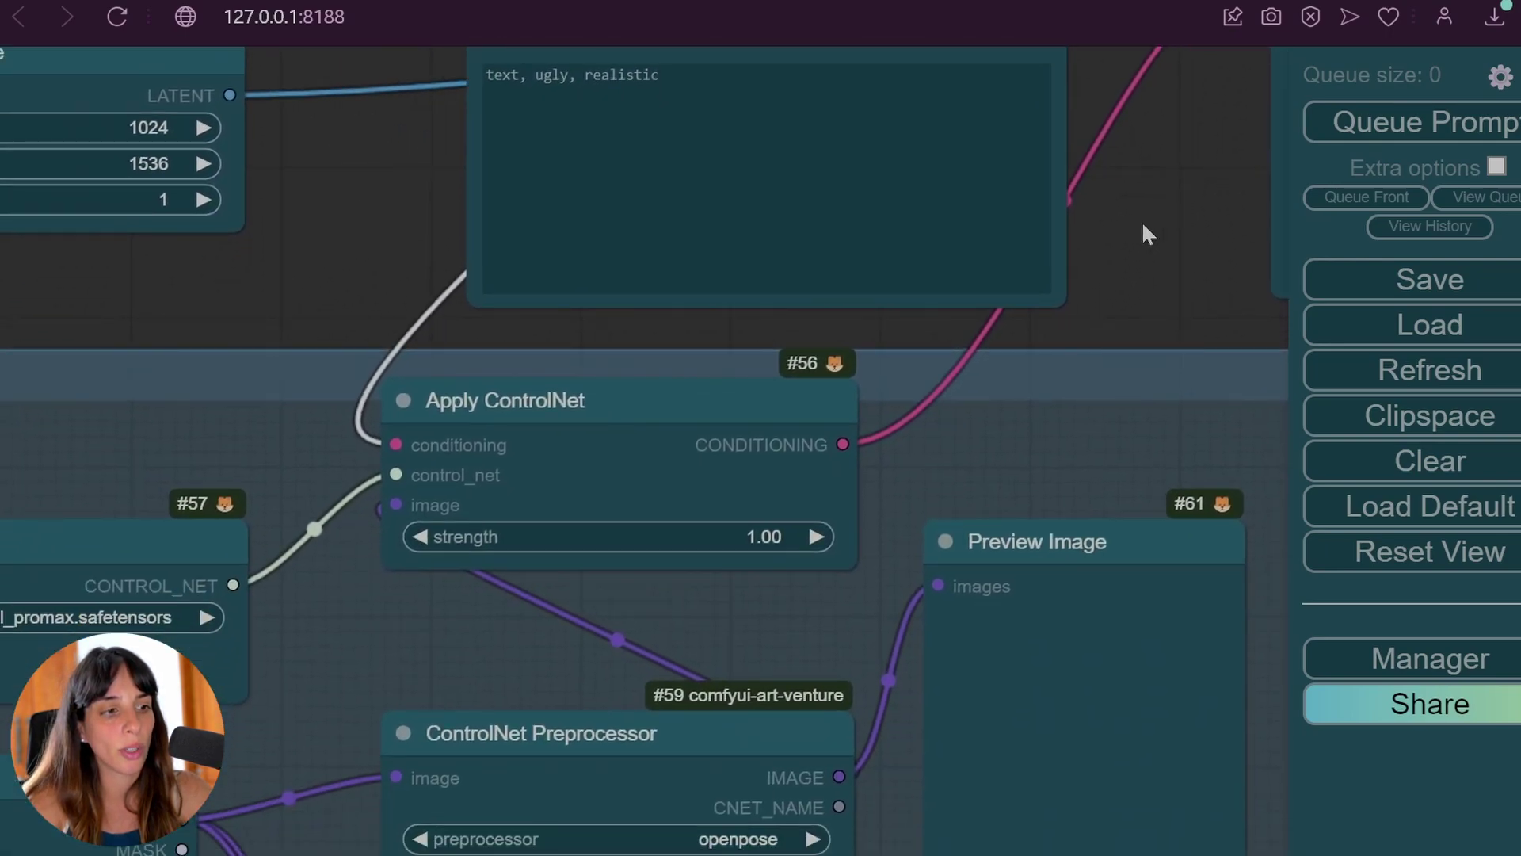
{"action": "left_click_drag", "start_coordinate": [298, 333], "coordinate": [937, 104]}
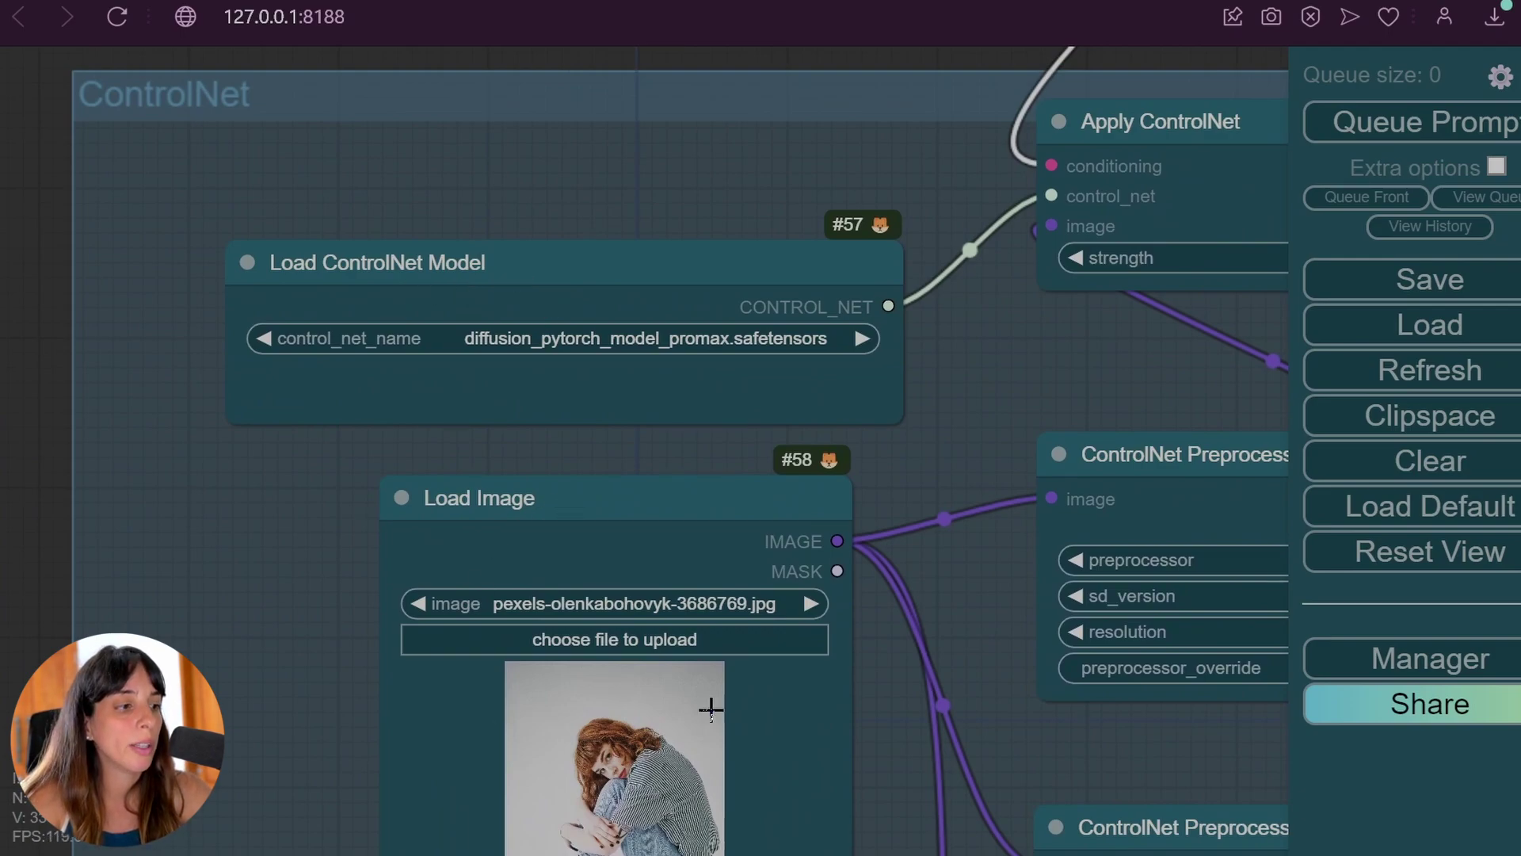
{"action": "left_click_drag", "start_coordinate": [645, 487], "coordinate": [629, 465]}
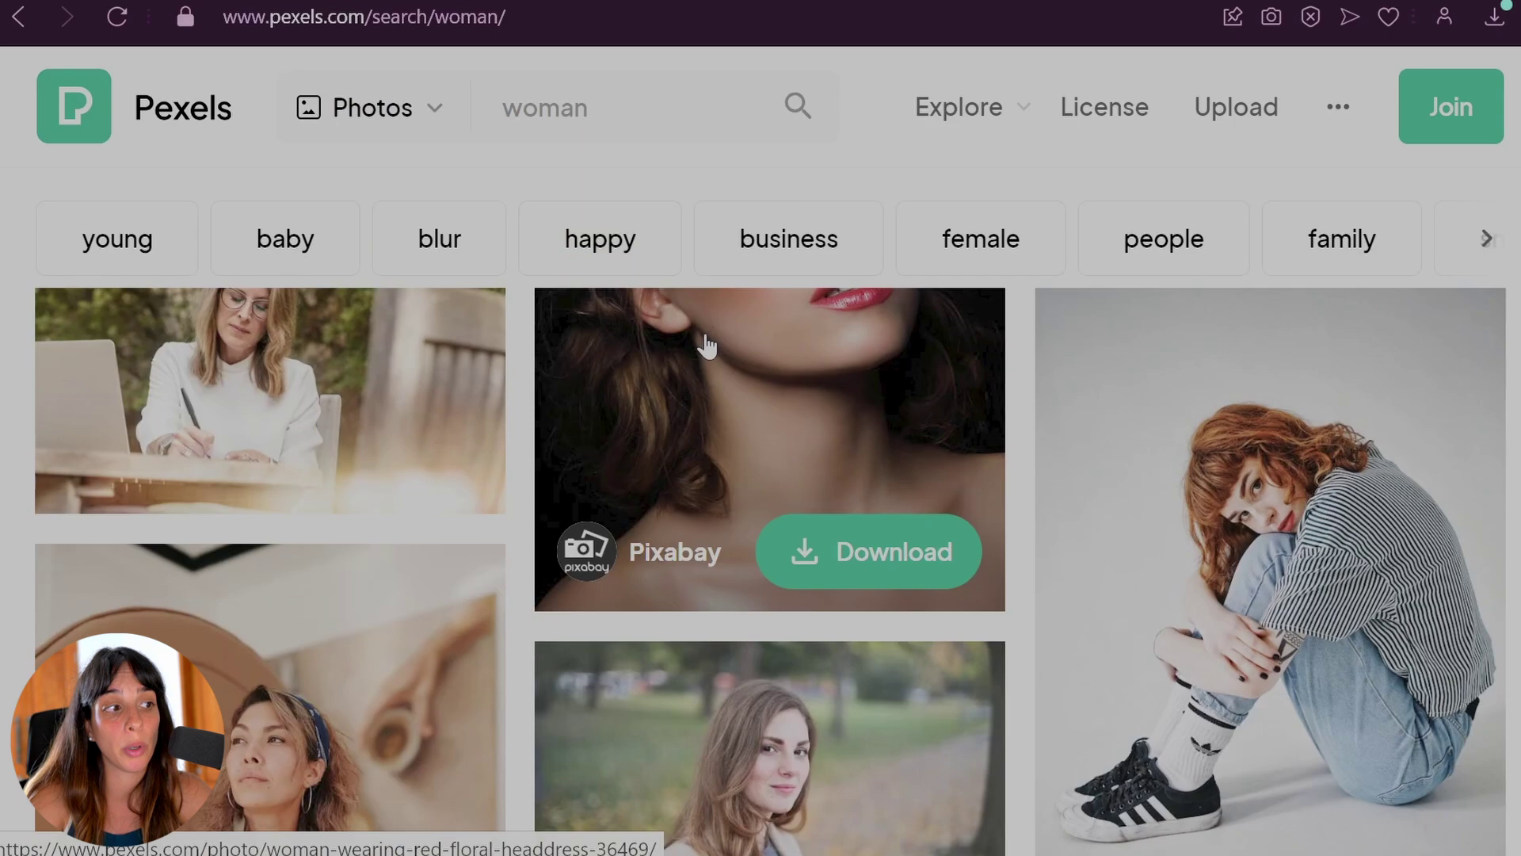
{"action": "left_click", "coordinate": [342, 99]}
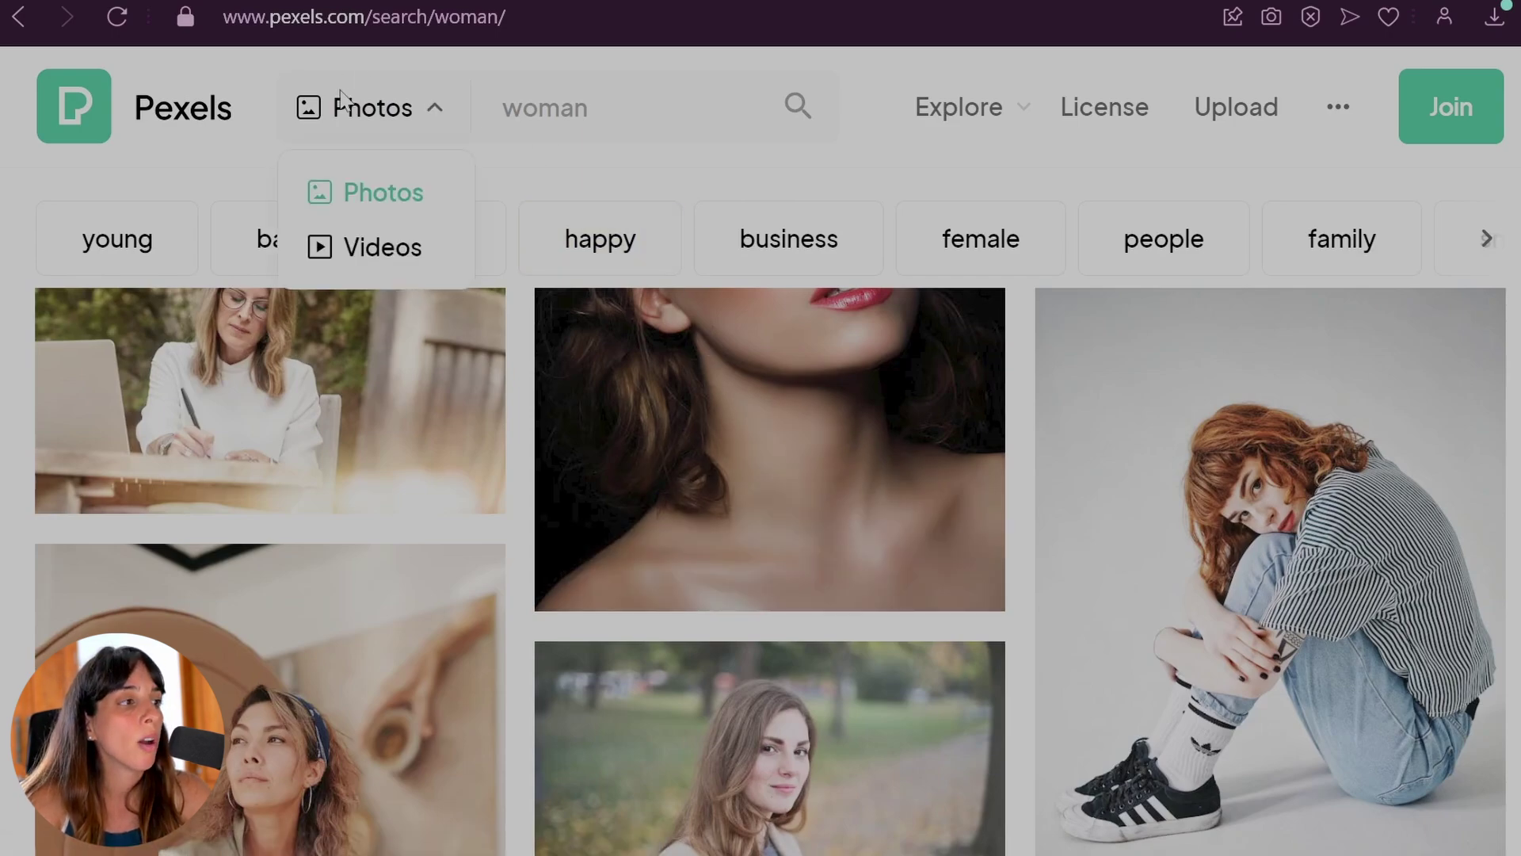
{"action": "left_click", "coordinate": [571, 95]}
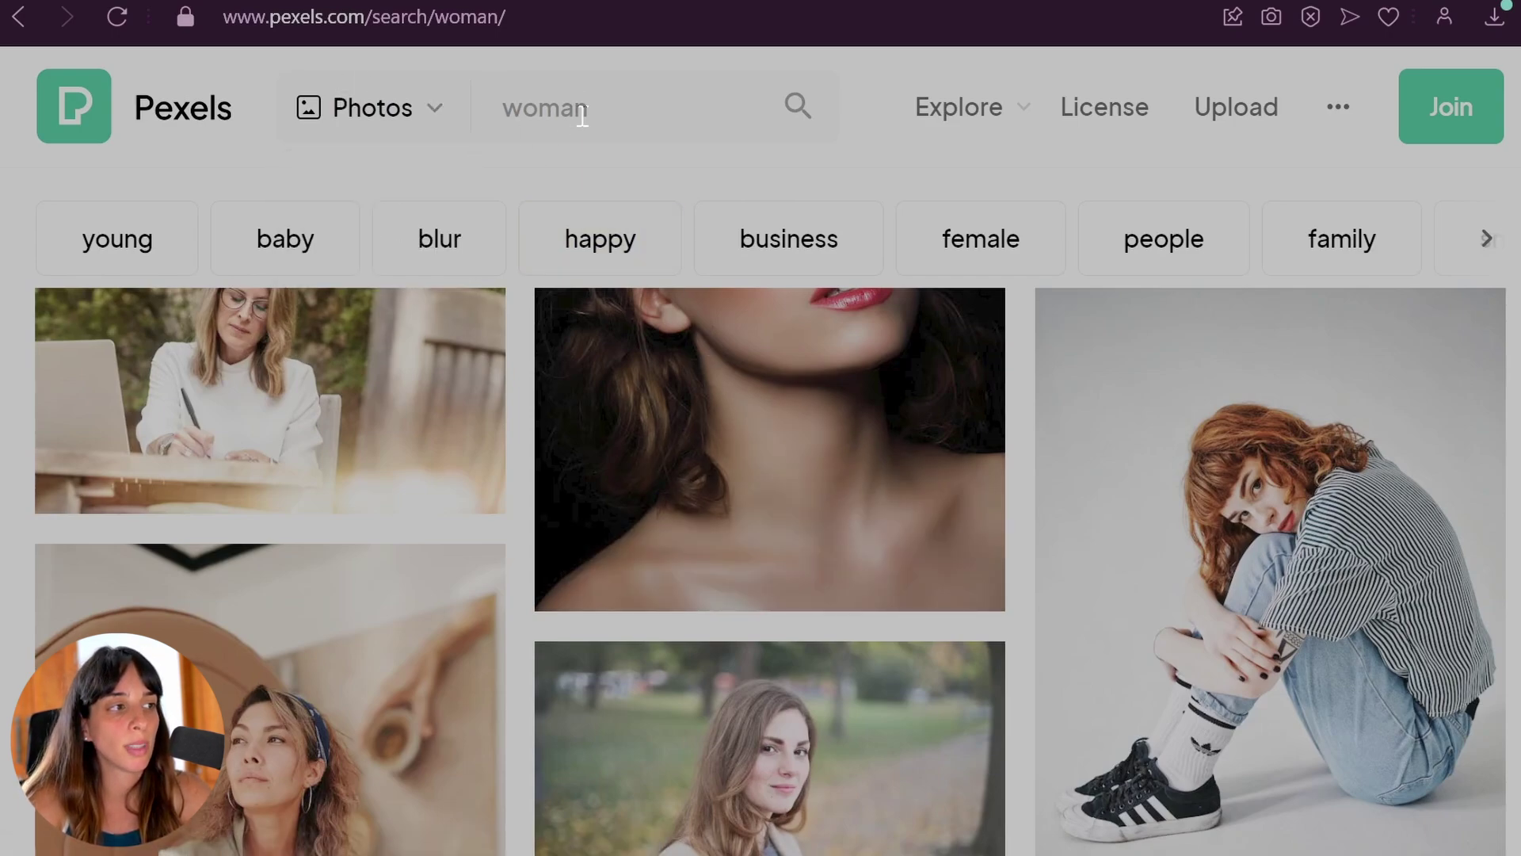
{"action": "mouse_move", "coordinate": [1389, 554]}
{"action": "scroll", "coordinate": [1384, 565], "scroll_direction": "down", "scroll_amount": 2}
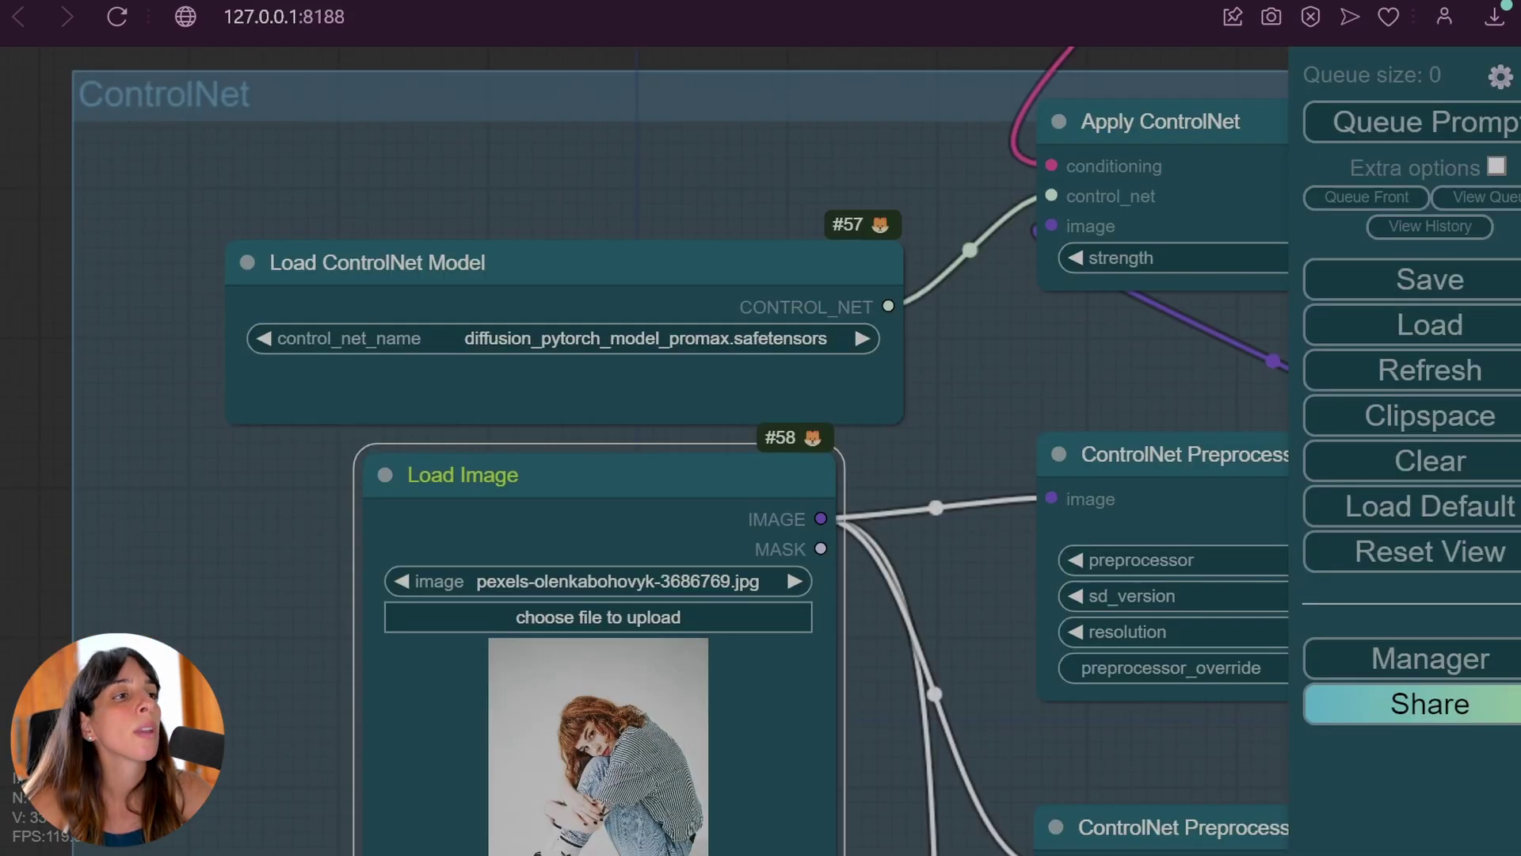
Inspect the openpose and lineart preprocessors (sdxl, 1024) and their previews, ending on Apply ControlNet.
{"action": "scroll", "coordinate": [881, 687], "scroll_direction": "down", "scroll_amount": 2}
{"action": "scroll", "coordinate": [905, 662], "scroll_direction": "up", "scroll_amount": 1}
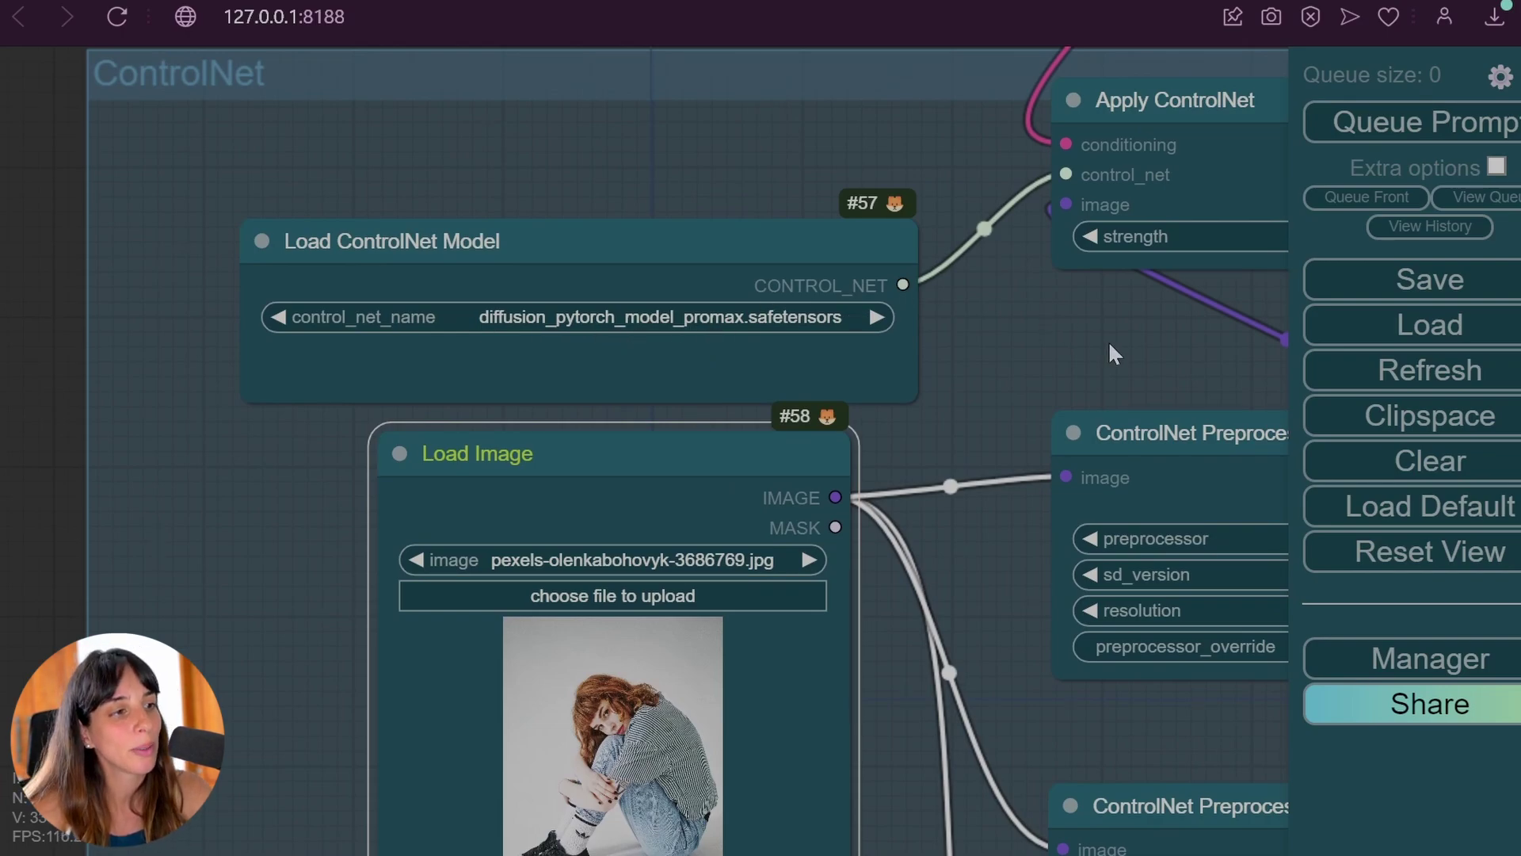
{"action": "left_click_drag", "start_coordinate": [1107, 340], "coordinate": [758, 238]}
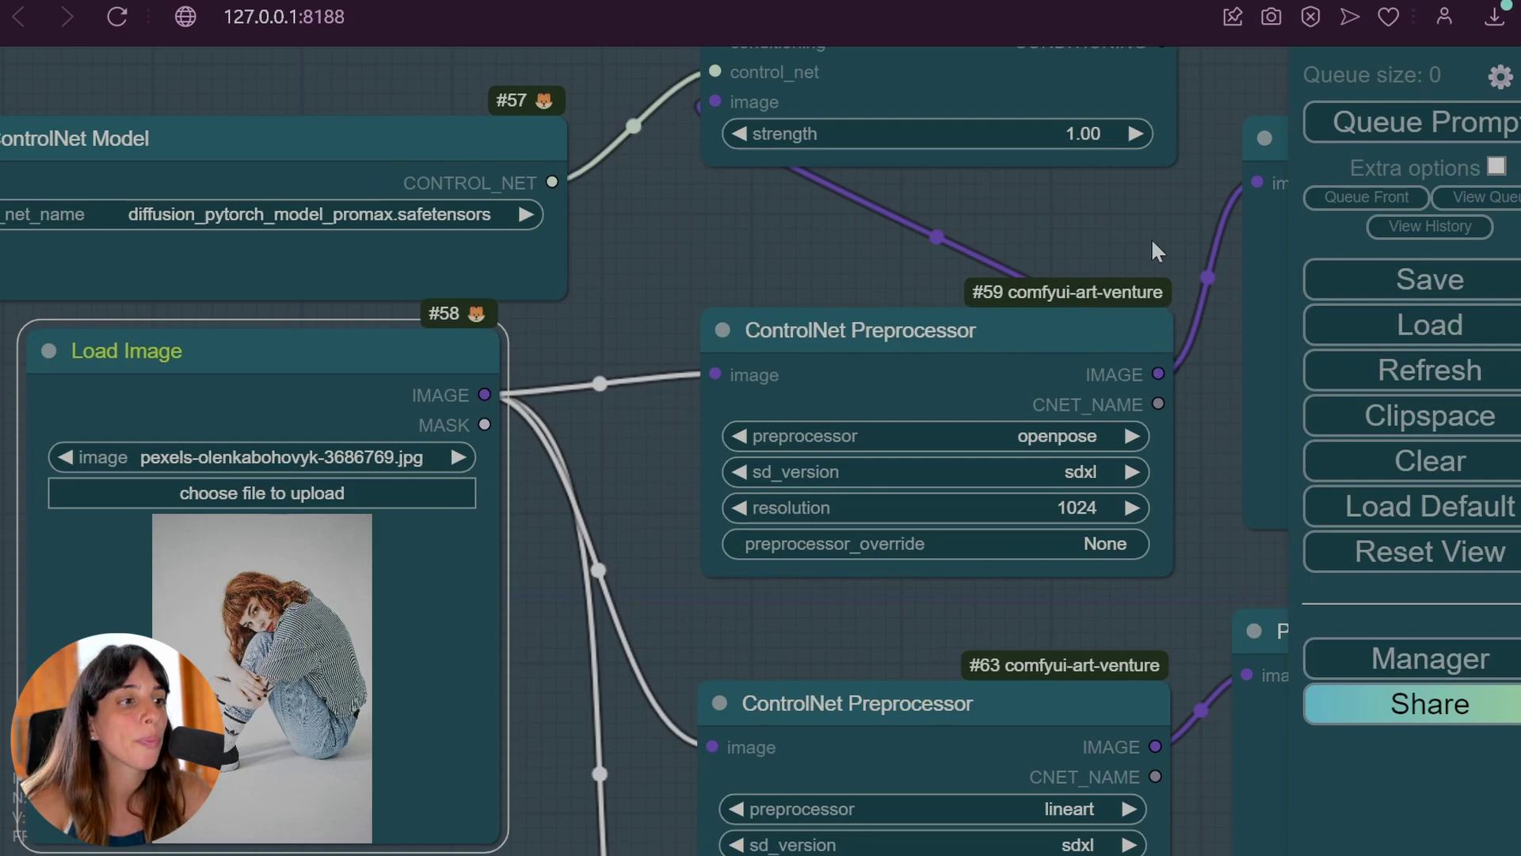
{"action": "left_click_drag", "start_coordinate": [1146, 238], "coordinate": [679, 135]}
{"action": "left_click_drag", "start_coordinate": [730, 356], "coordinate": [729, 221]}
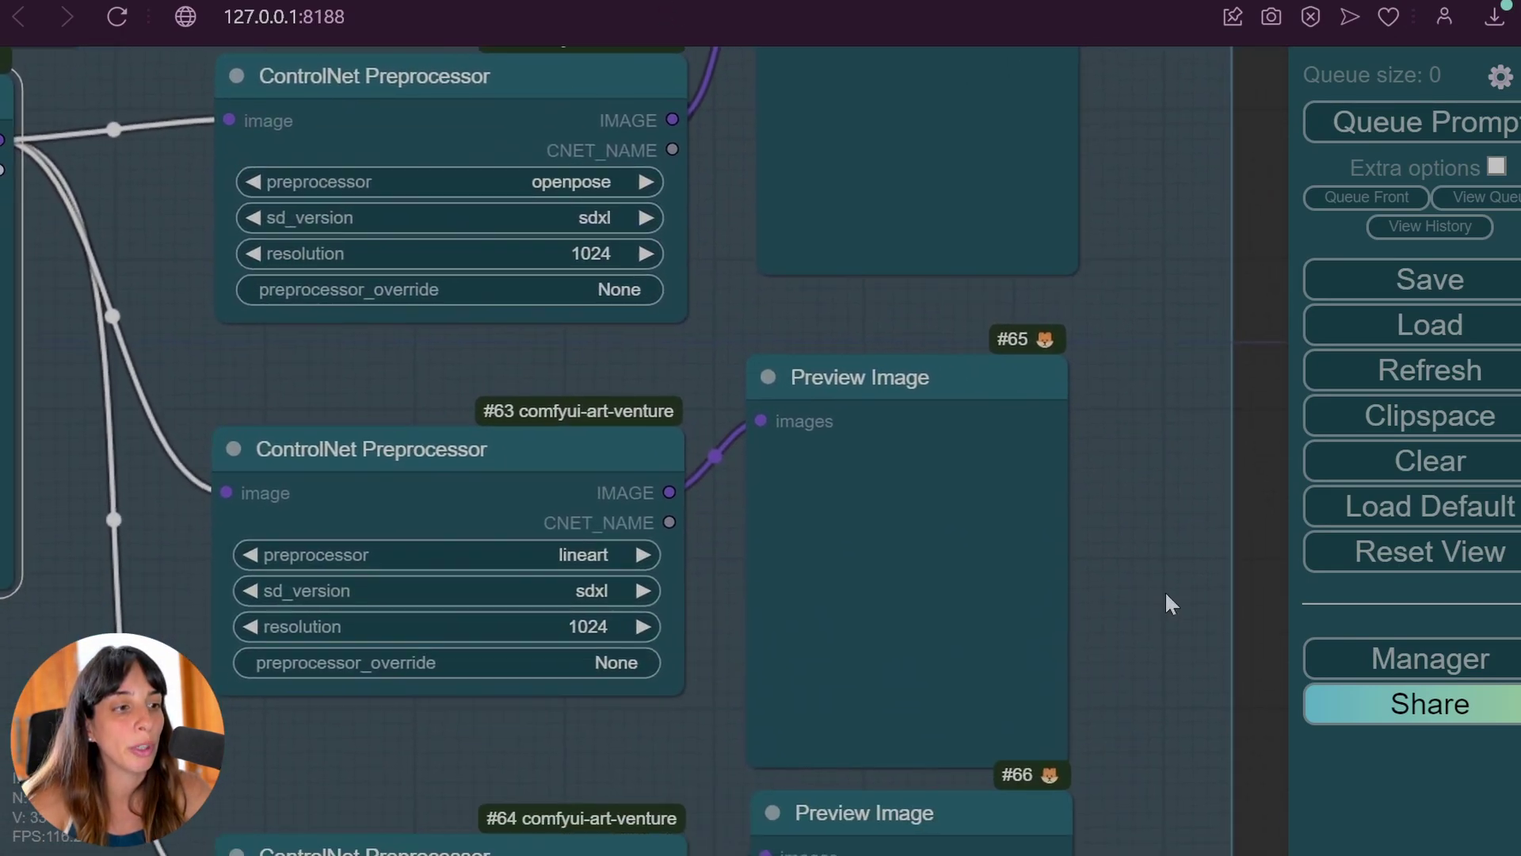
{"action": "left_click_drag", "start_coordinate": [1168, 605], "coordinate": [1361, 580]}
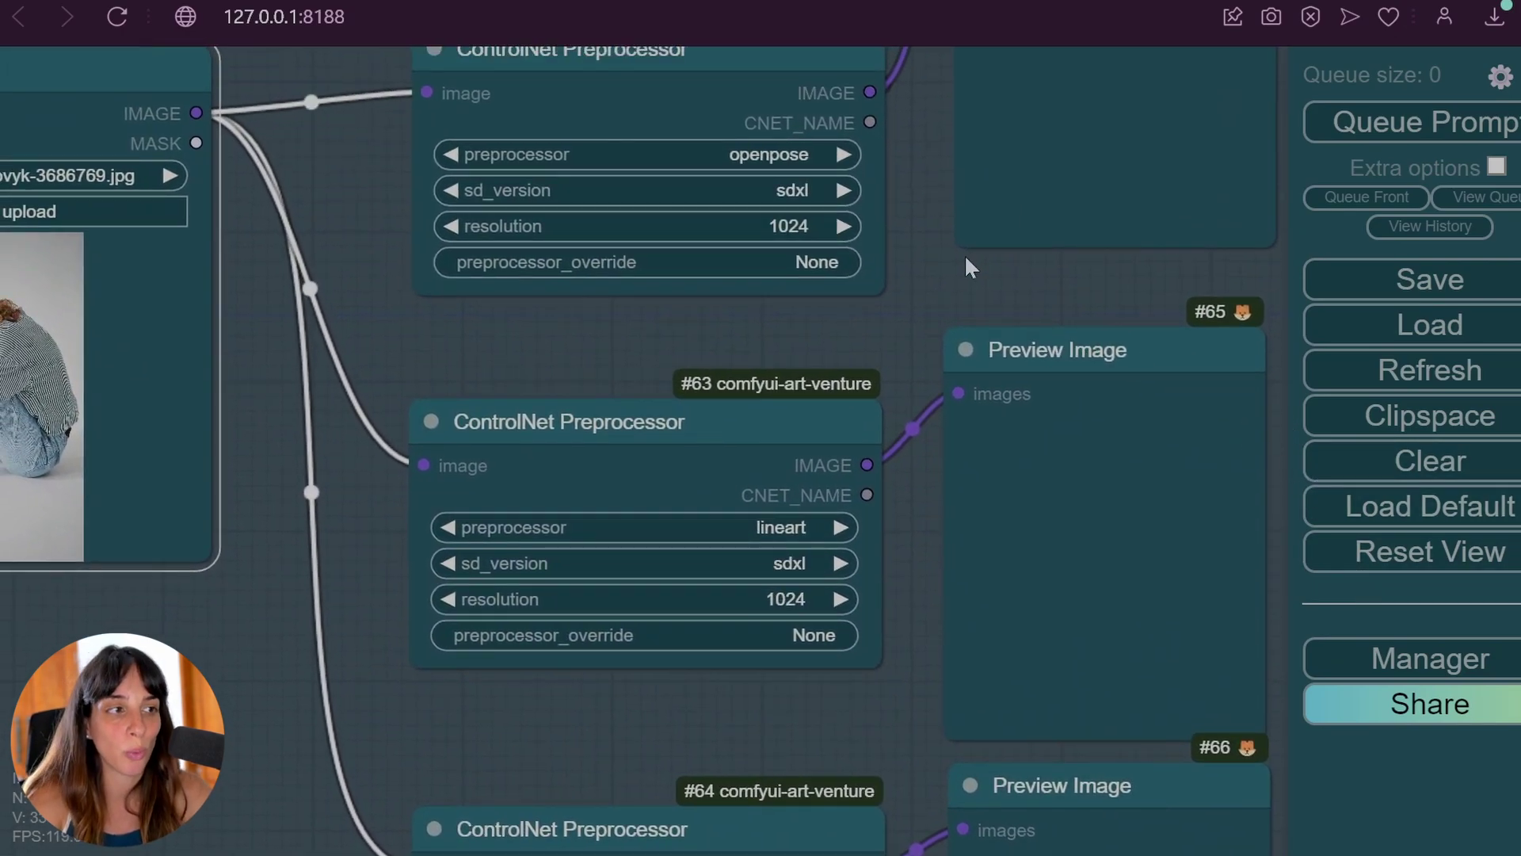
{"action": "left_click_drag", "start_coordinate": [963, 276], "coordinate": [1012, 447]}
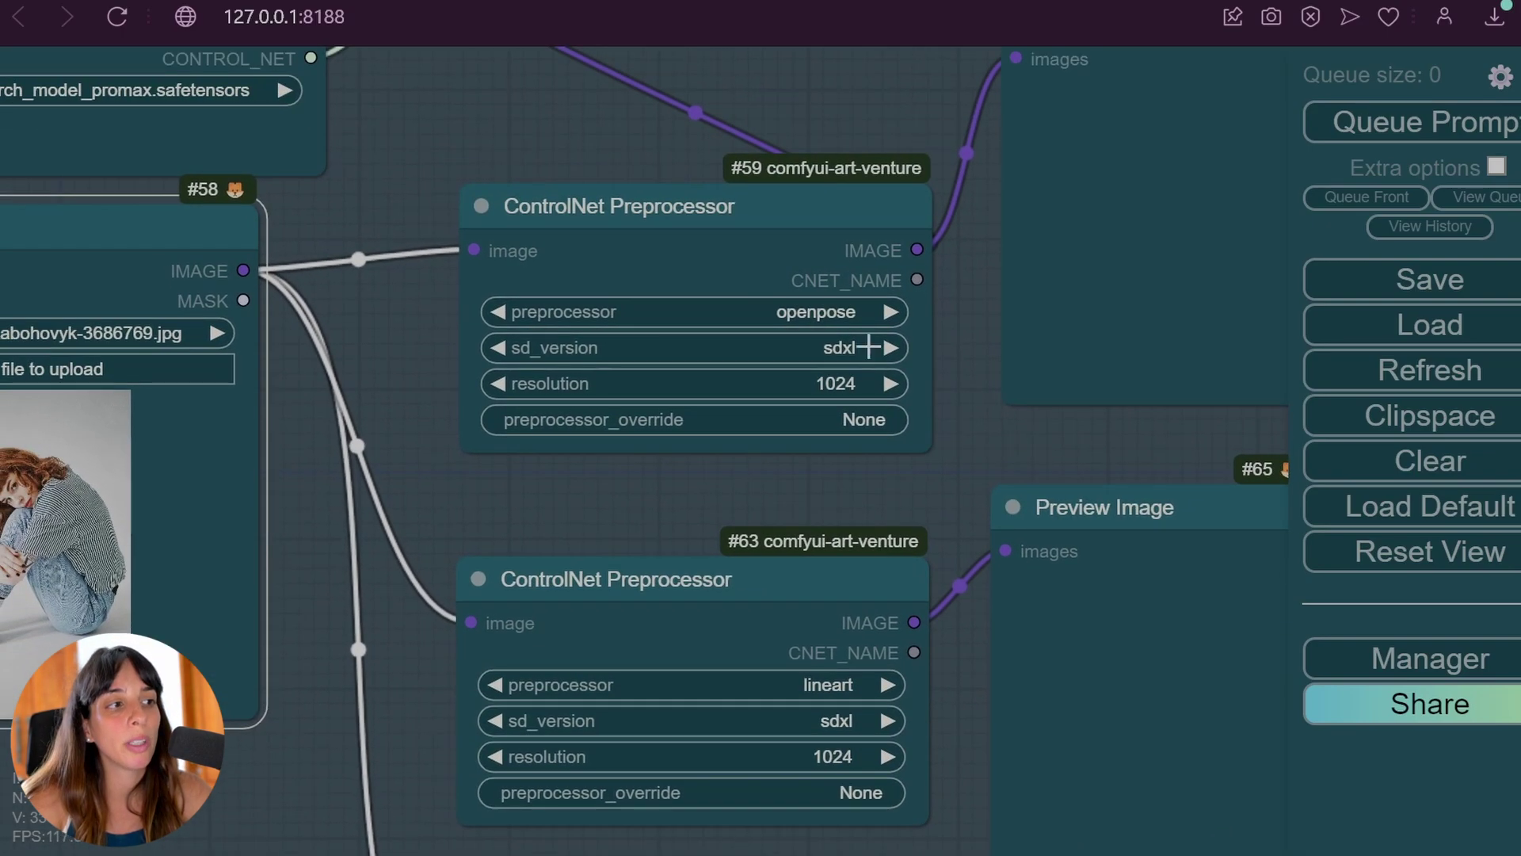
{"action": "left_click_drag", "start_coordinate": [961, 258], "coordinate": [962, 370]}
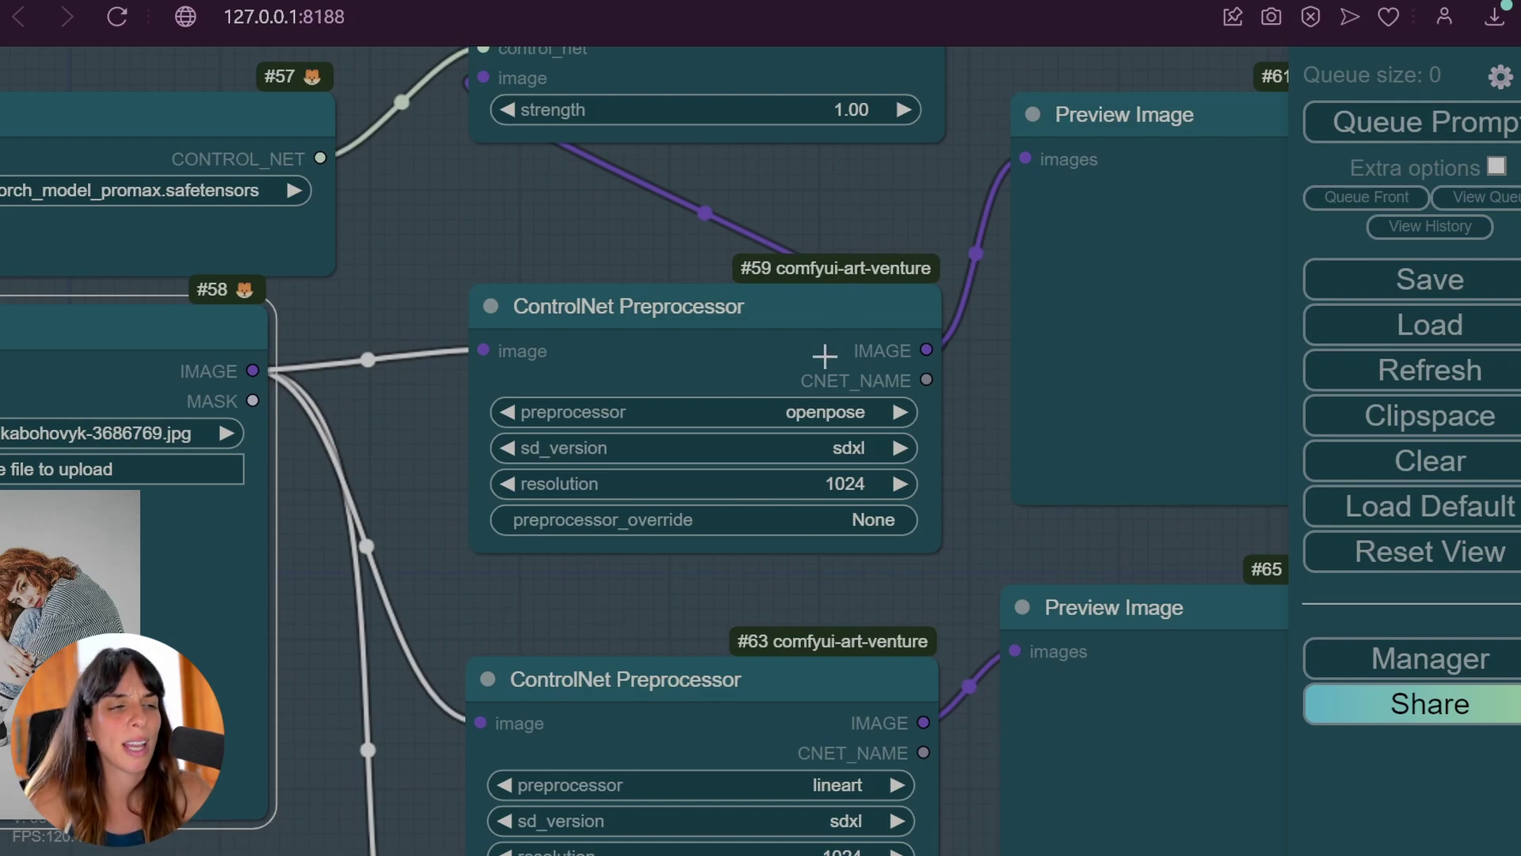
{"action": "left_click_drag", "start_coordinate": [867, 225], "coordinate": [930, 539]}
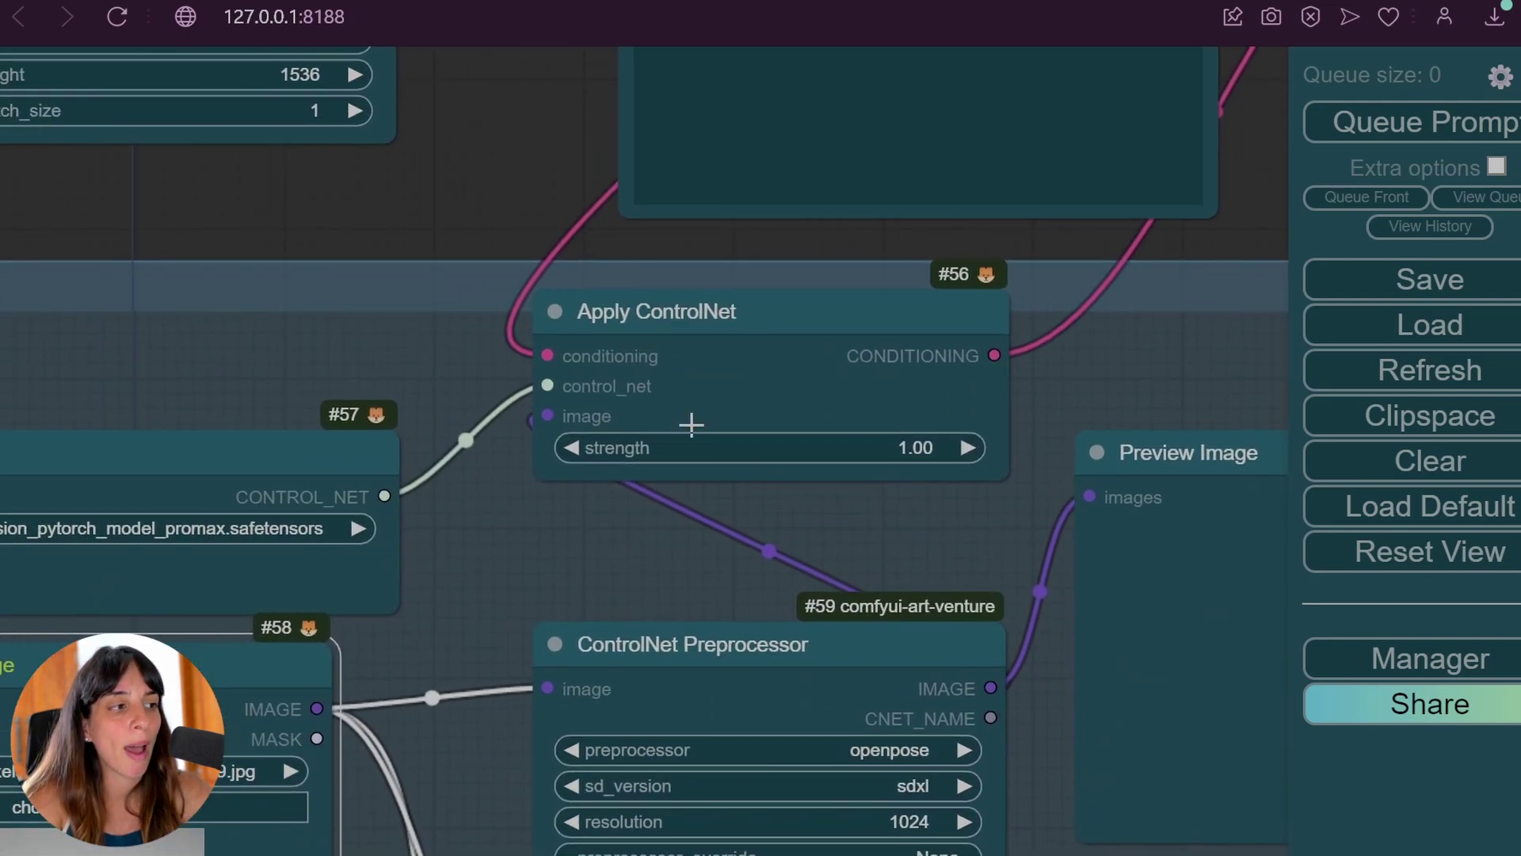
Pan past Empty Latent Image and the prompts to KSampler (30 steps, cfg 5.0, dpmpp_2m_sde, karras) and VAE Decode.
{"action": "left_click_drag", "start_coordinate": [866, 330], "coordinate": [880, 351]}
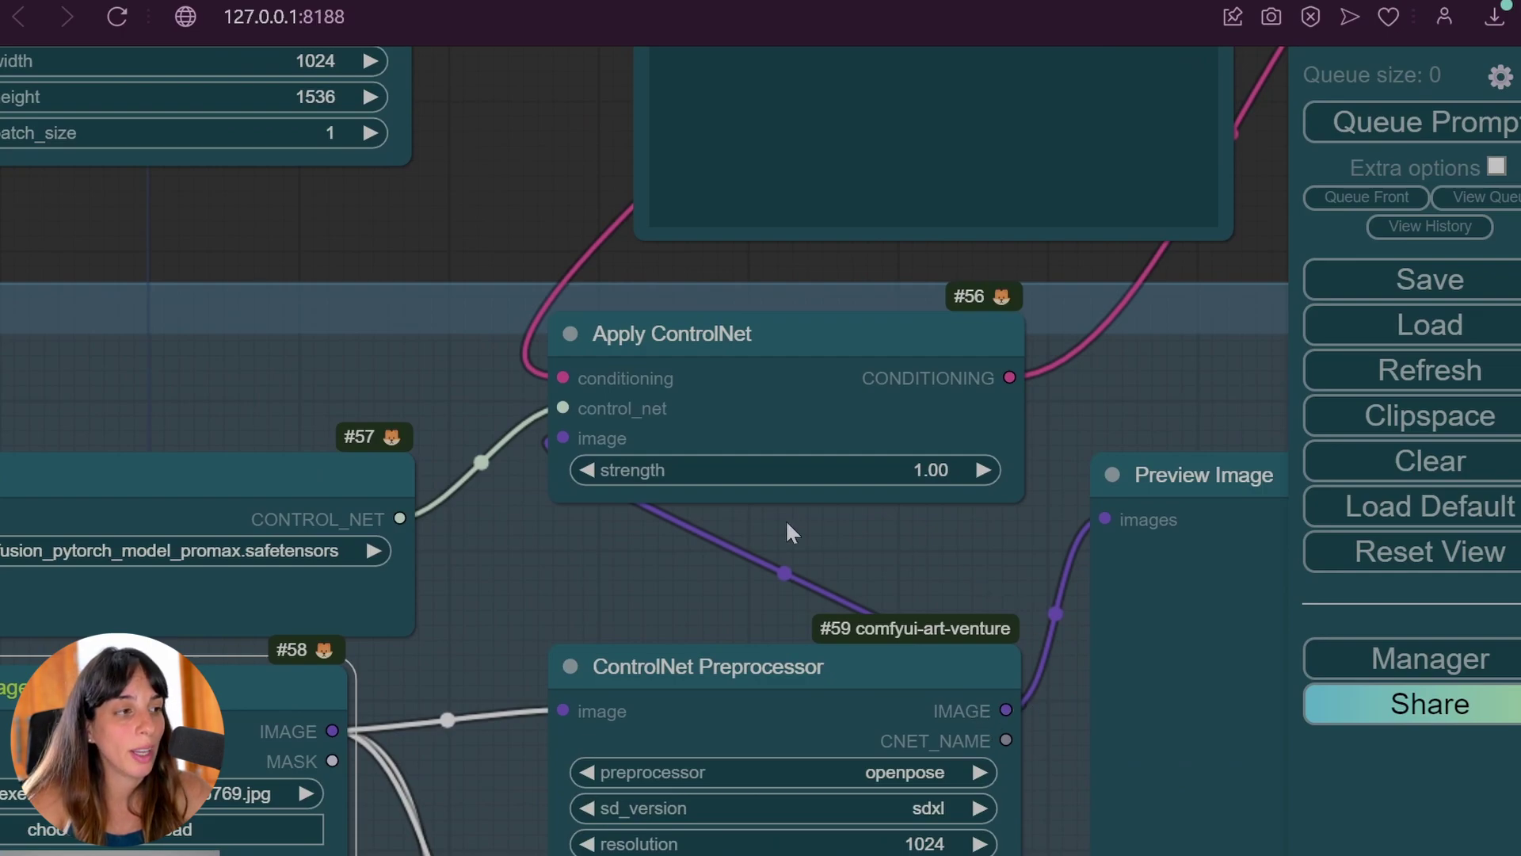
{"action": "left_click_drag", "start_coordinate": [712, 616], "coordinate": [722, 497]}
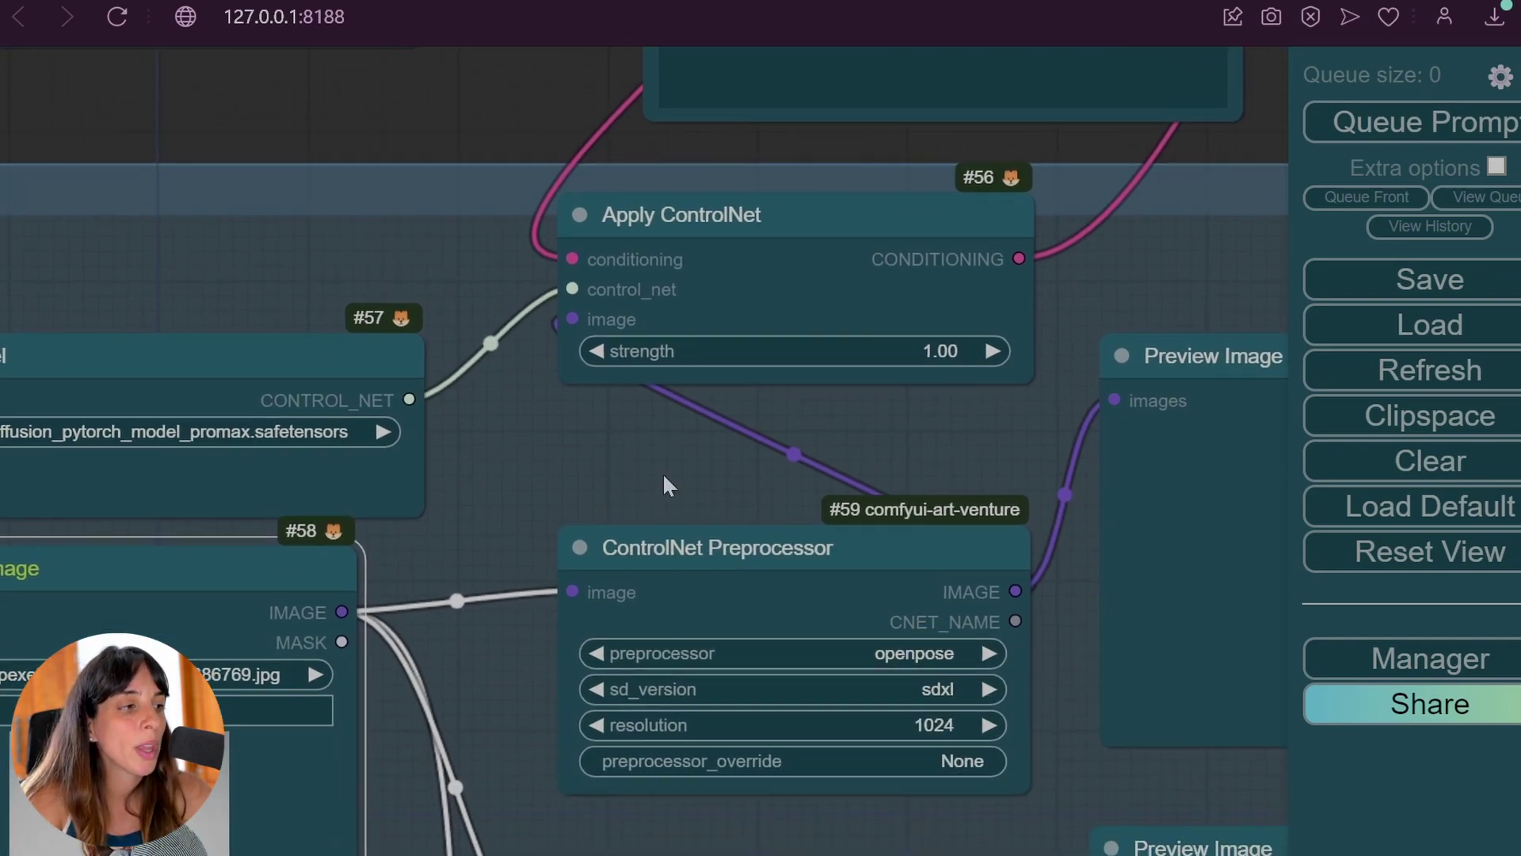
{"action": "left_click_drag", "start_coordinate": [510, 453], "coordinate": [714, 605]}
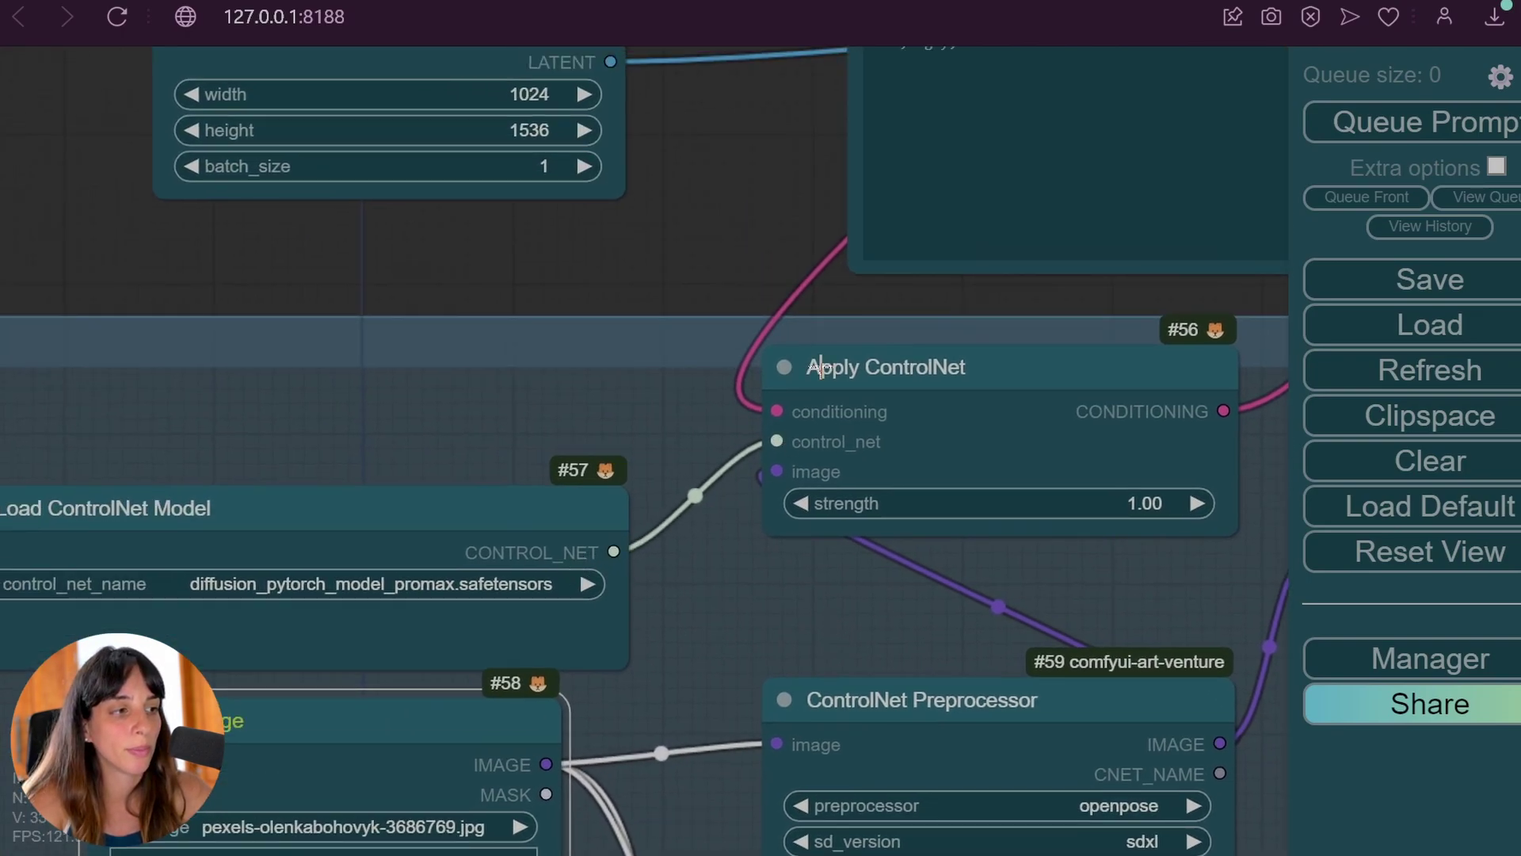
{"action": "left_click_drag", "start_coordinate": [828, 288], "coordinate": [703, 522]}
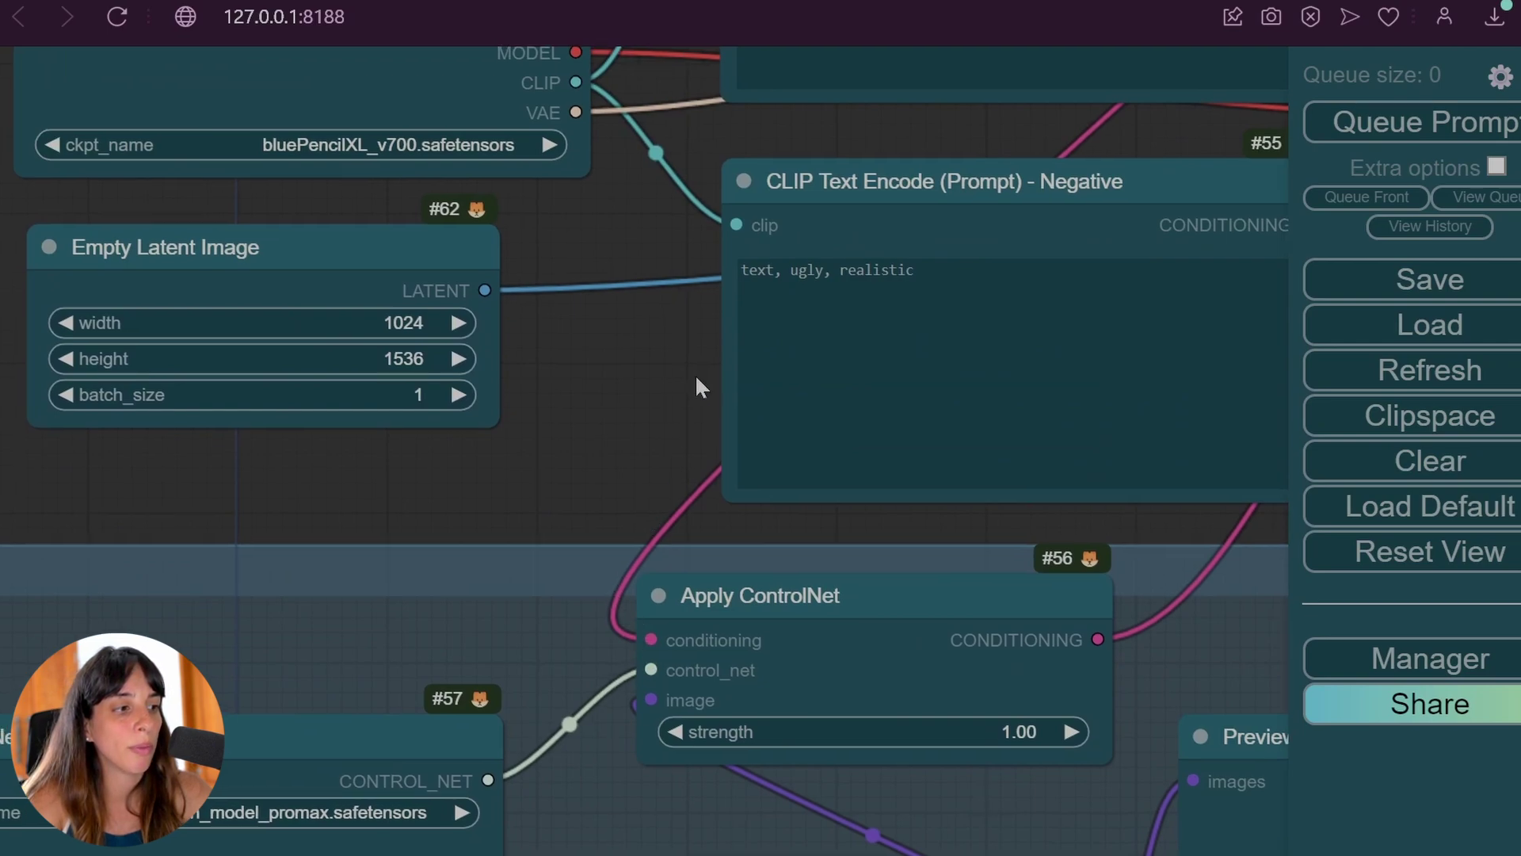
{"action": "left_click_drag", "start_coordinate": [696, 383], "coordinate": [325, 812]}
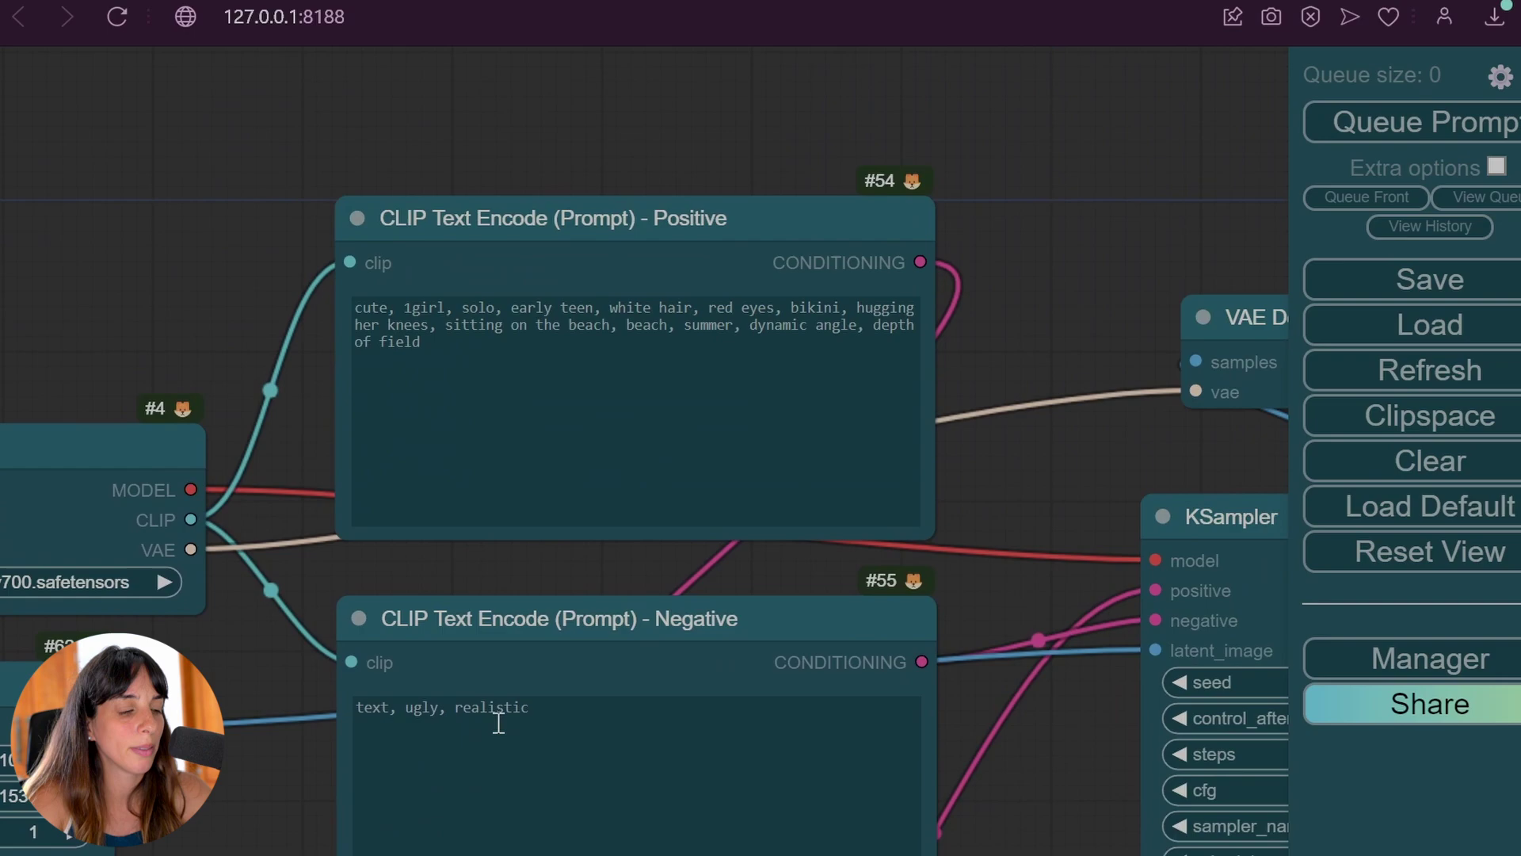
{"action": "scroll", "coordinate": [499, 723], "scroll_direction": "down", "scroll_amount": 6}
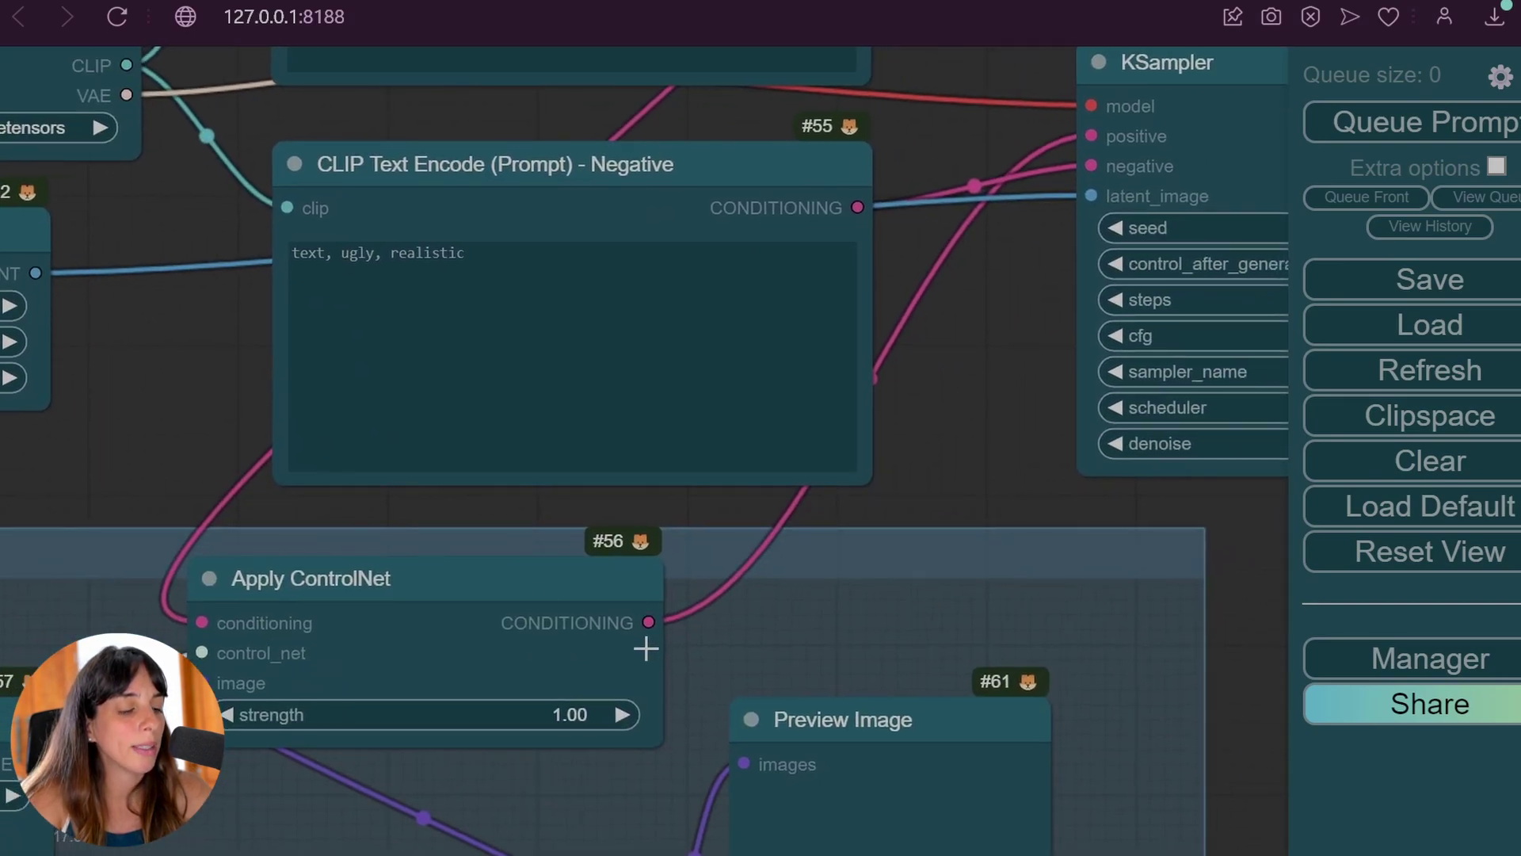
{"action": "scroll", "coordinate": [894, 370], "scroll_direction": "right", "scroll_amount": 2}
{"action": "left_click_drag", "start_coordinate": [891, 359], "coordinate": [682, 620]}
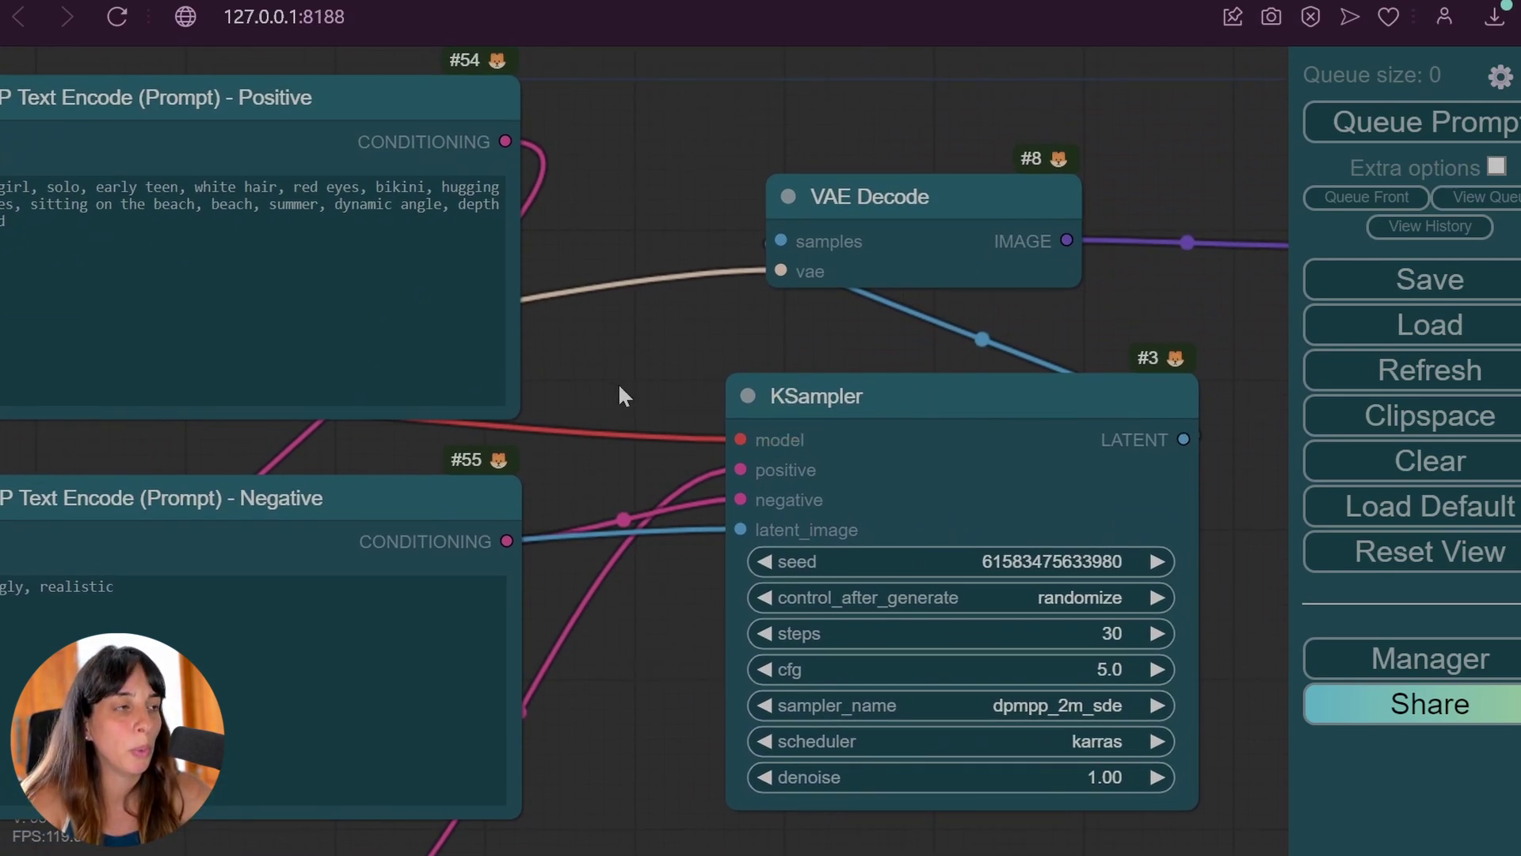
Pan past Apply ControlNet to Load Checkpoint (bluePencilXL_v700) and the 1024×1536 Empty Latent Image.
{"action": "left_click_drag", "start_coordinate": [643, 477], "coordinate": [675, 386]}
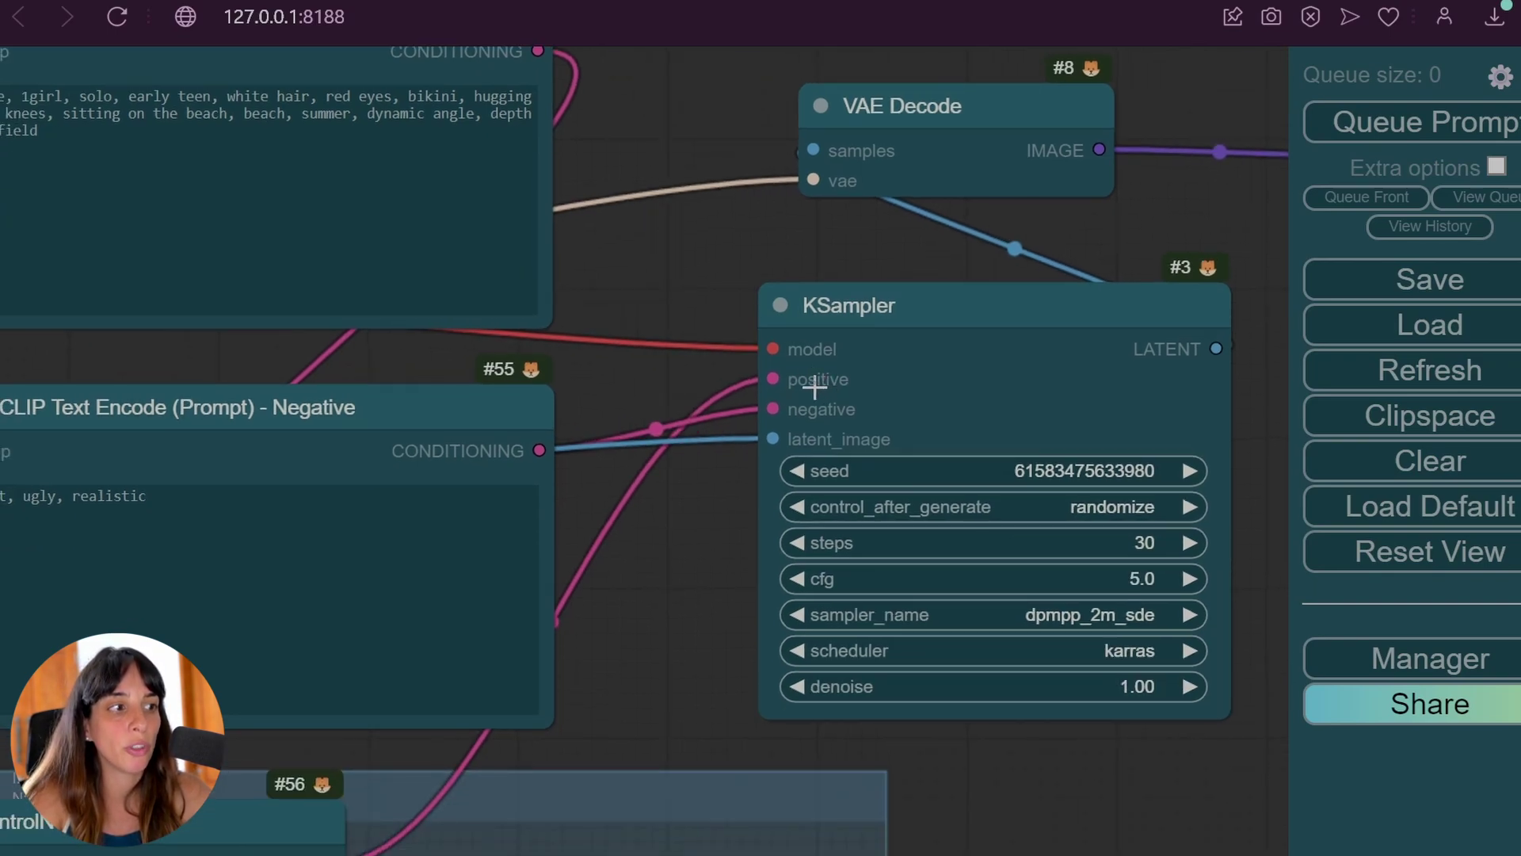
{"action": "left_click_drag", "start_coordinate": [640, 571], "coordinate": [744, 416]}
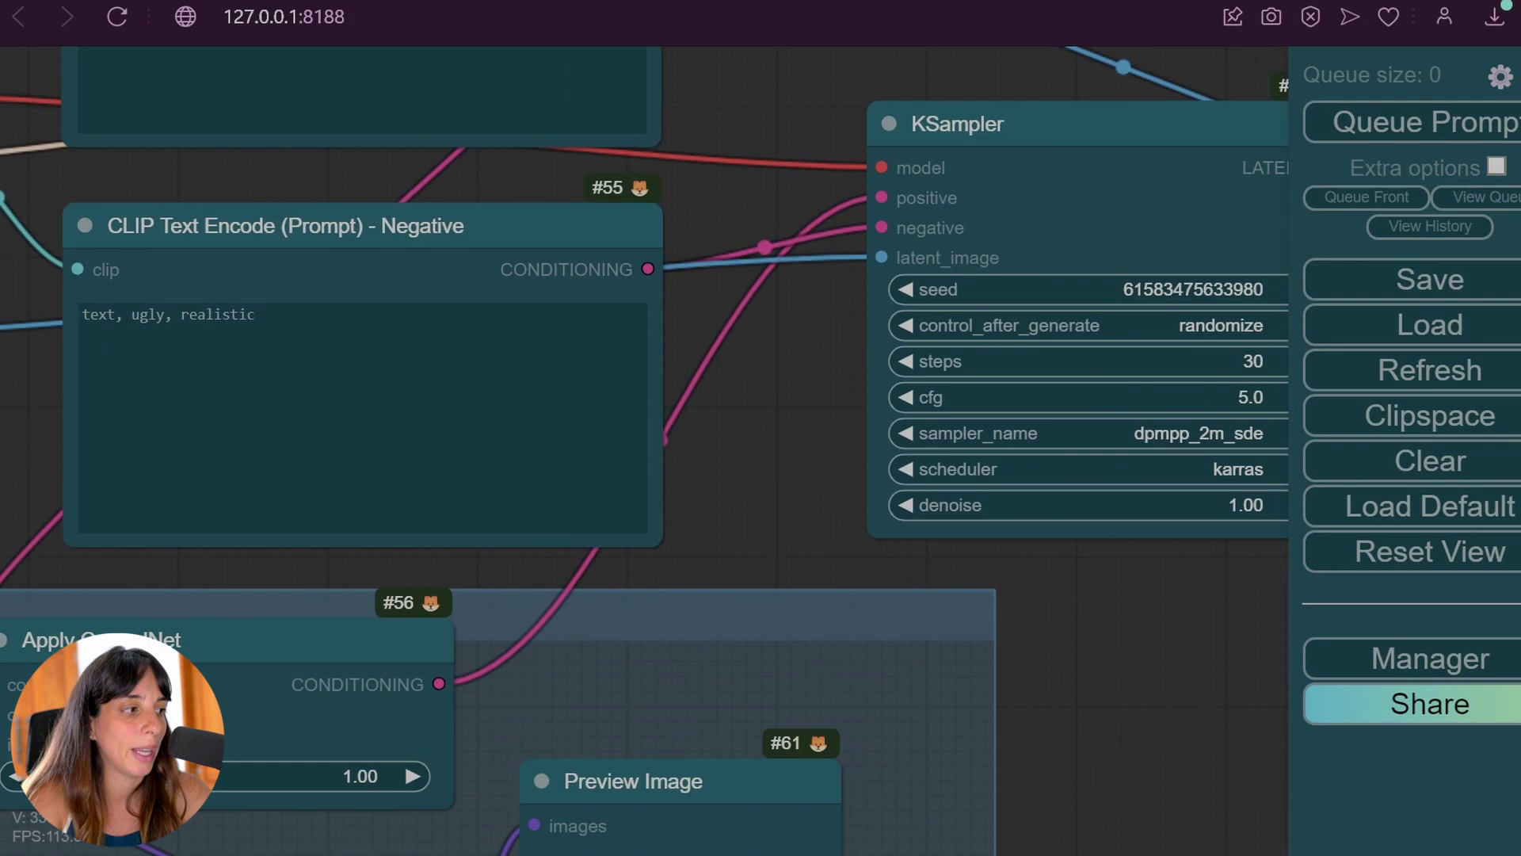
{"action": "left_click_drag", "start_coordinate": [287, 583], "coordinate": [538, 511]}
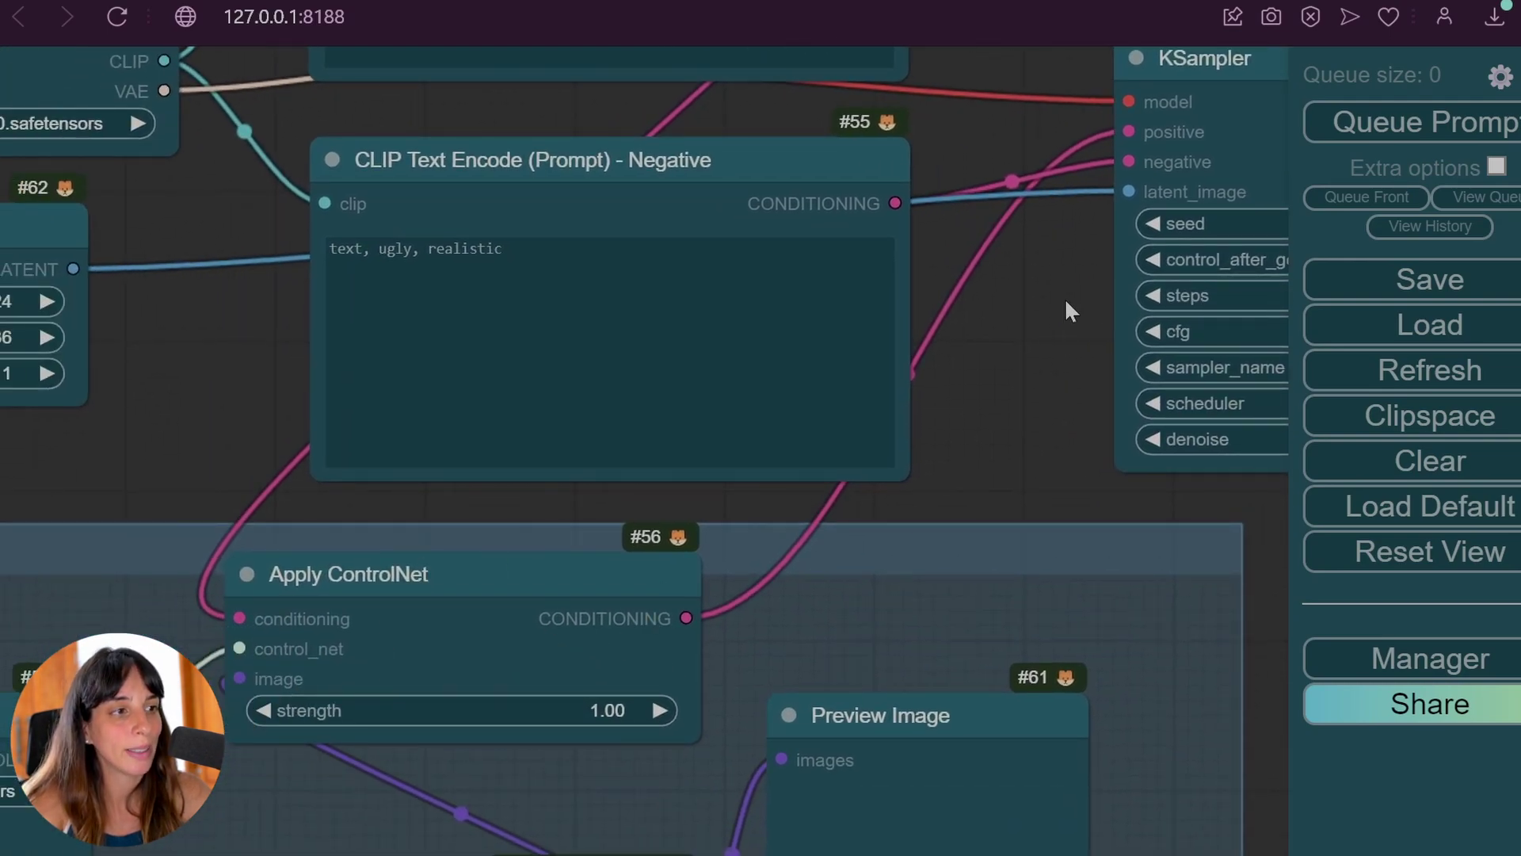
{"action": "left_click_drag", "start_coordinate": [1066, 305], "coordinate": [862, 515]}
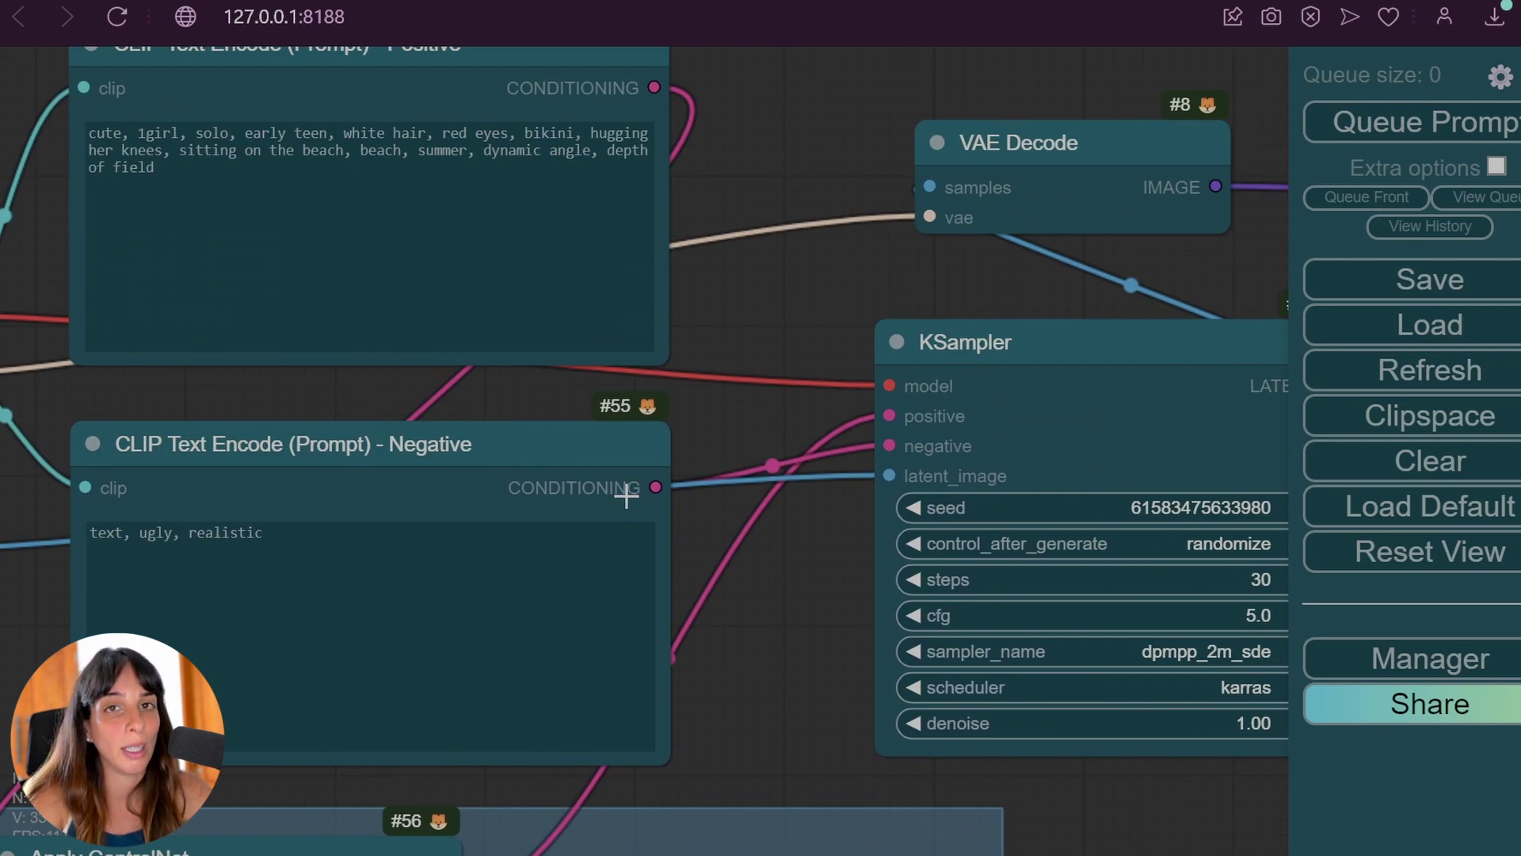
{"action": "left_click_drag", "start_coordinate": [842, 578], "coordinate": [1304, 502]}
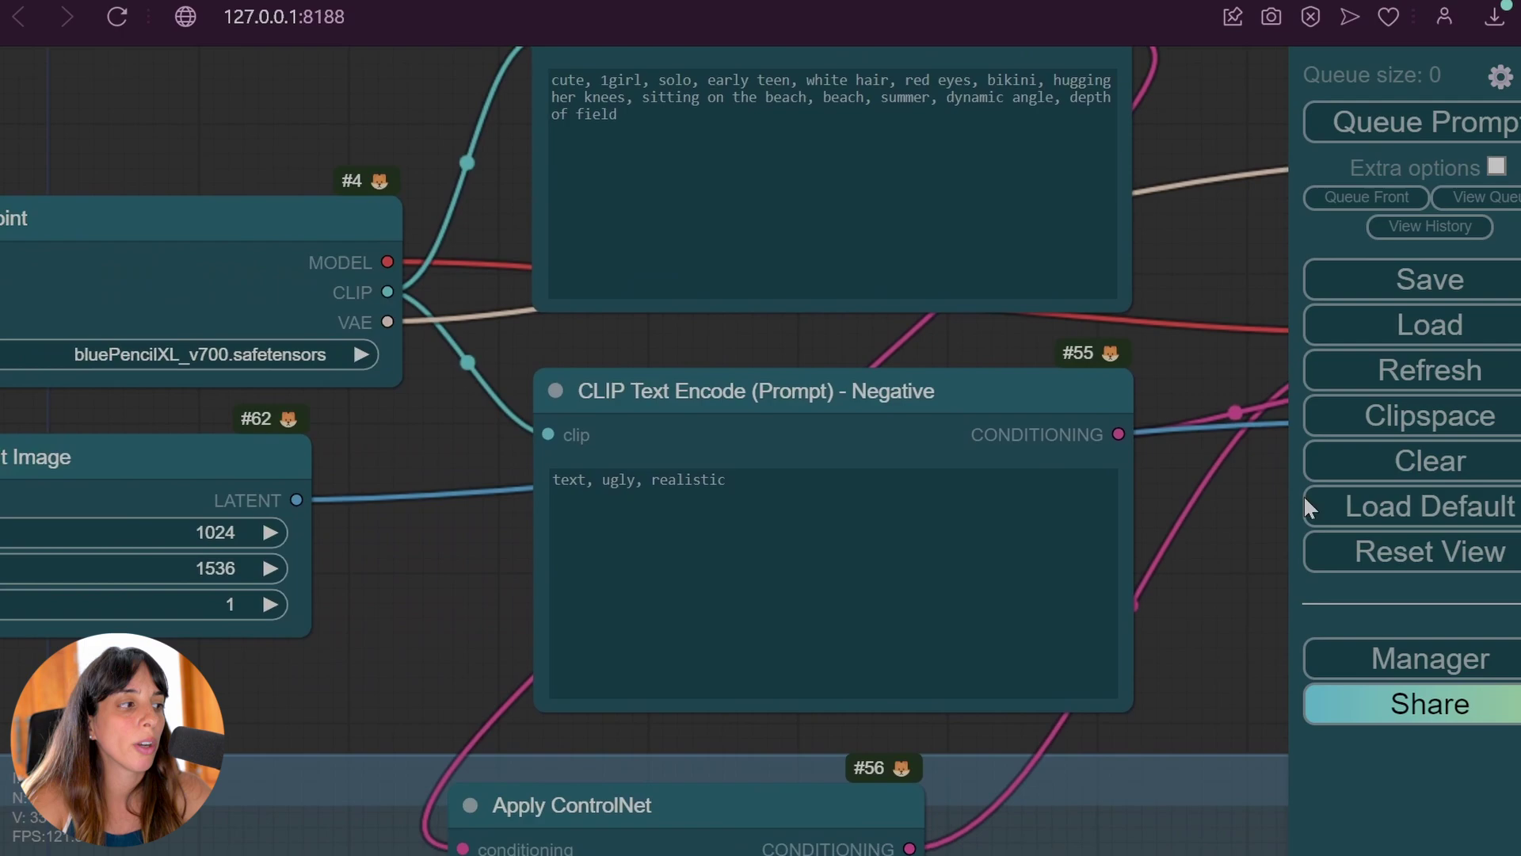
{"action": "left_click_drag", "start_coordinate": [743, 539], "coordinate": [903, 533]}
{"action": "left_click_drag", "start_coordinate": [667, 567], "coordinate": [907, 572]}
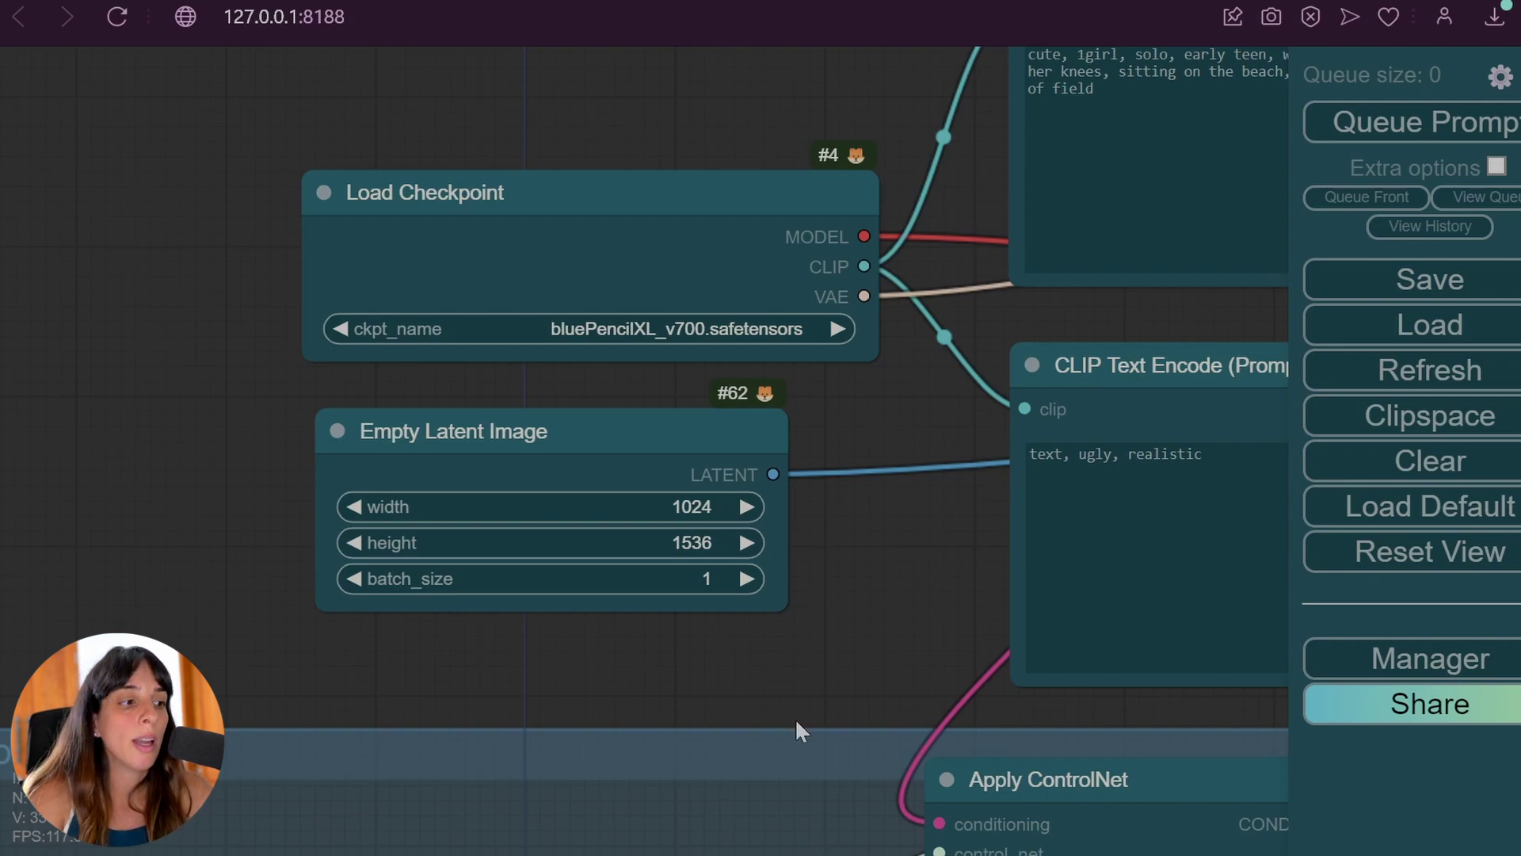
Pan past Load Image and the checkpoint nodes to KSampler, VAE Decode and Save Image.
{"action": "left_click_drag", "start_coordinate": [796, 716], "coordinate": [977, 4]}
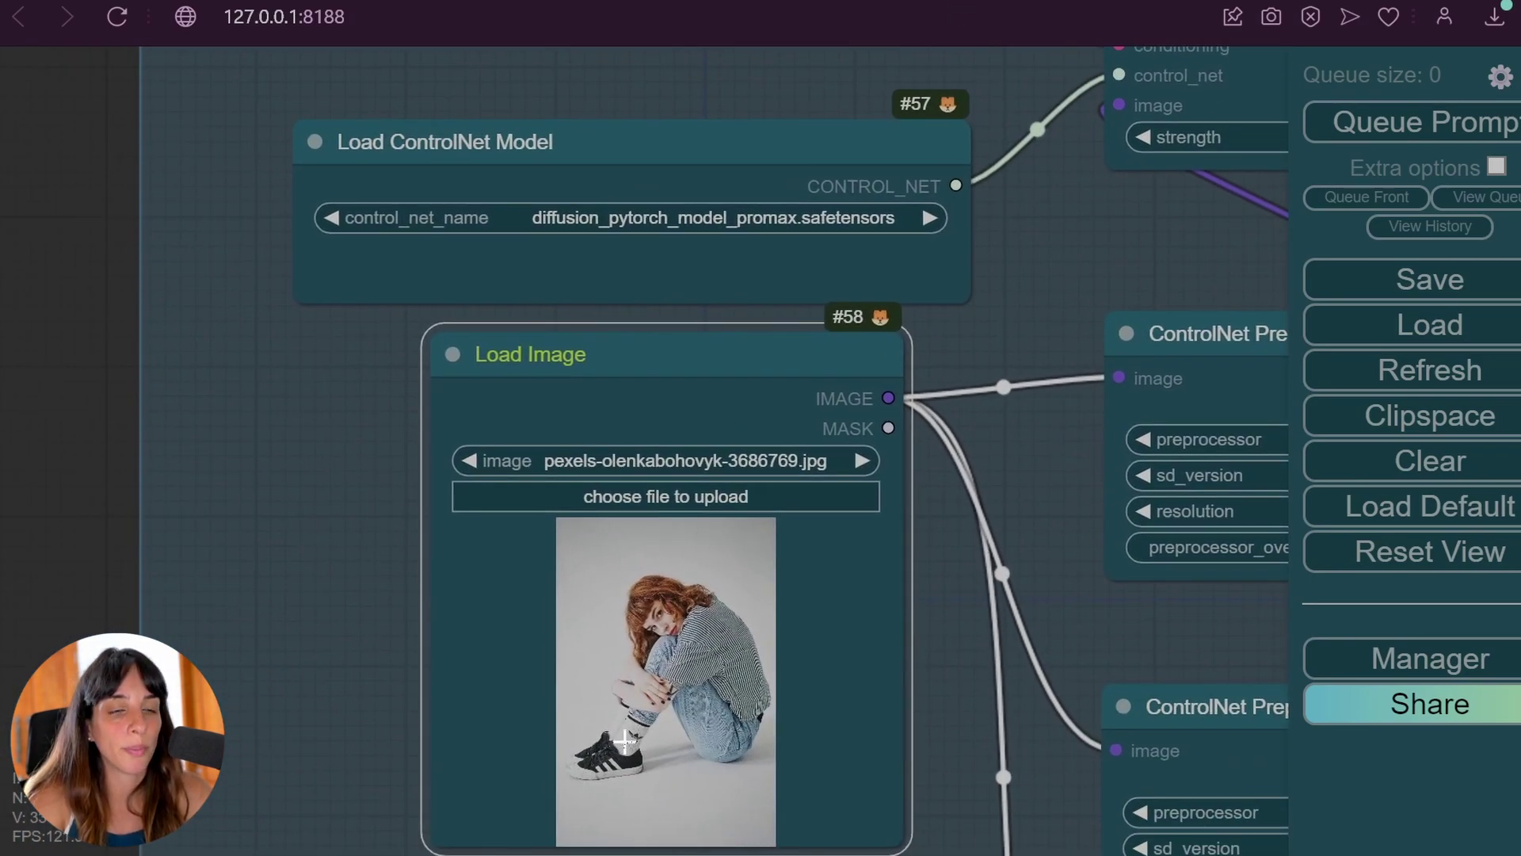
{"action": "left_click_drag", "start_coordinate": [1089, 254], "coordinate": [515, 757]}
{"action": "left_click_drag", "start_coordinate": [1212, 431], "coordinate": [397, 640]}
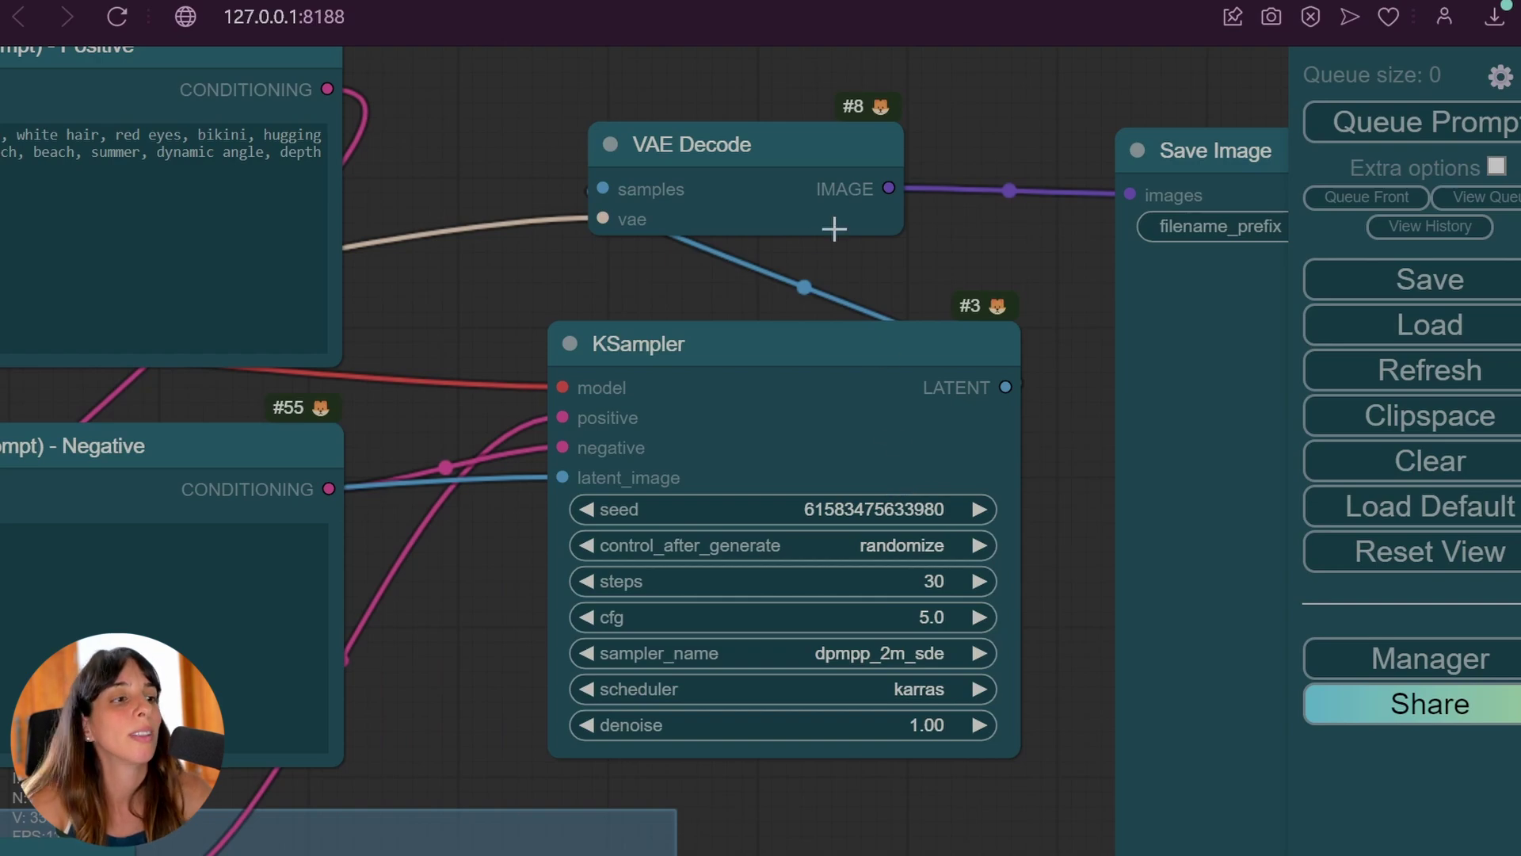
Drag the VAE Decode node up and right, away from the KSampler.
{"action": "left_click_drag", "start_coordinate": [1047, 258], "coordinate": [1000, 310]}
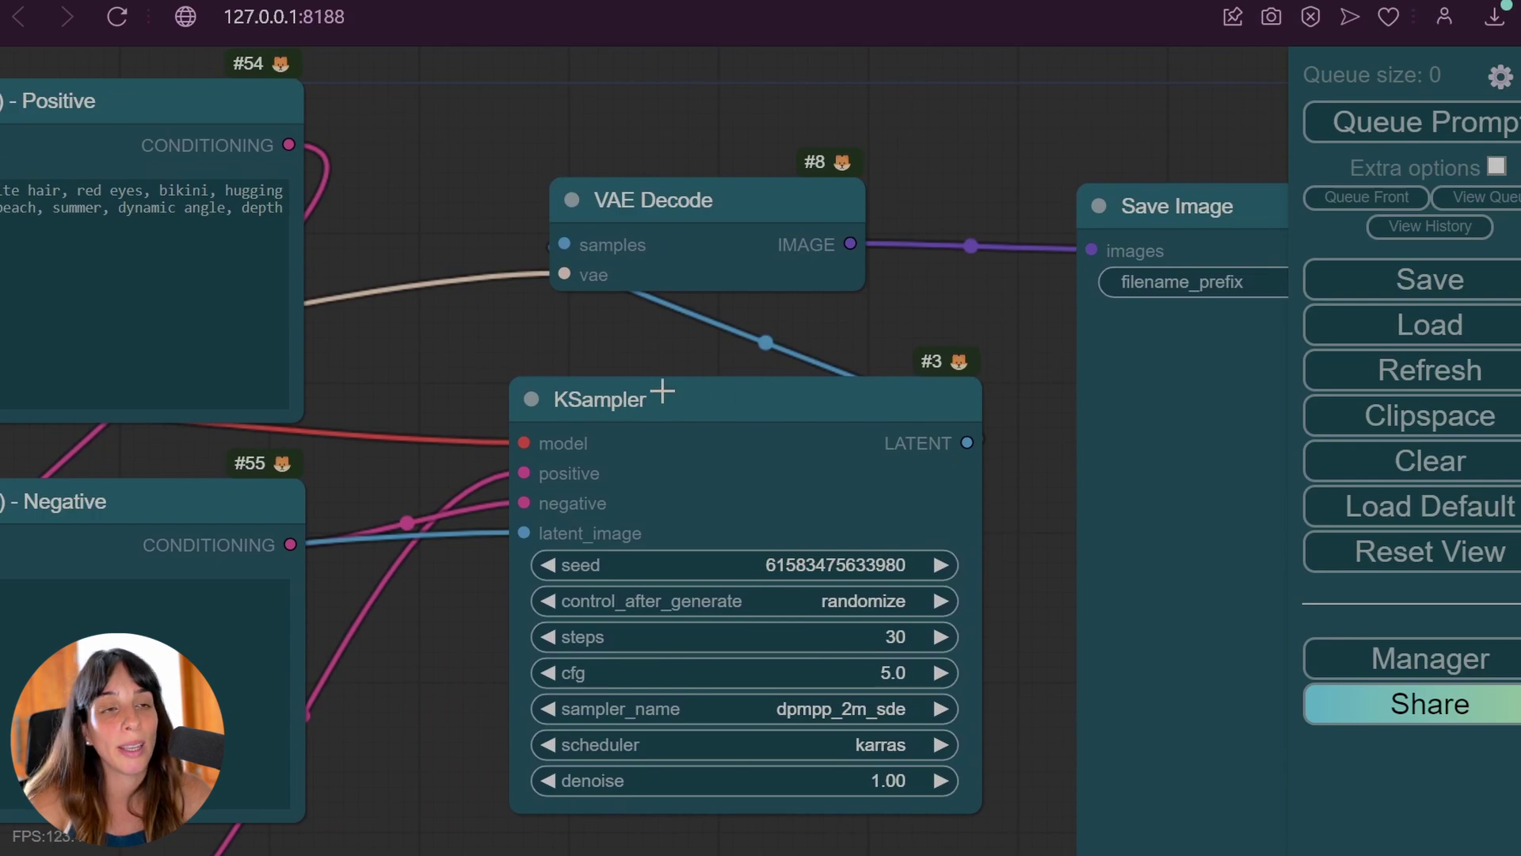
{"action": "left_click_drag", "start_coordinate": [978, 151], "coordinate": [942, 183]}
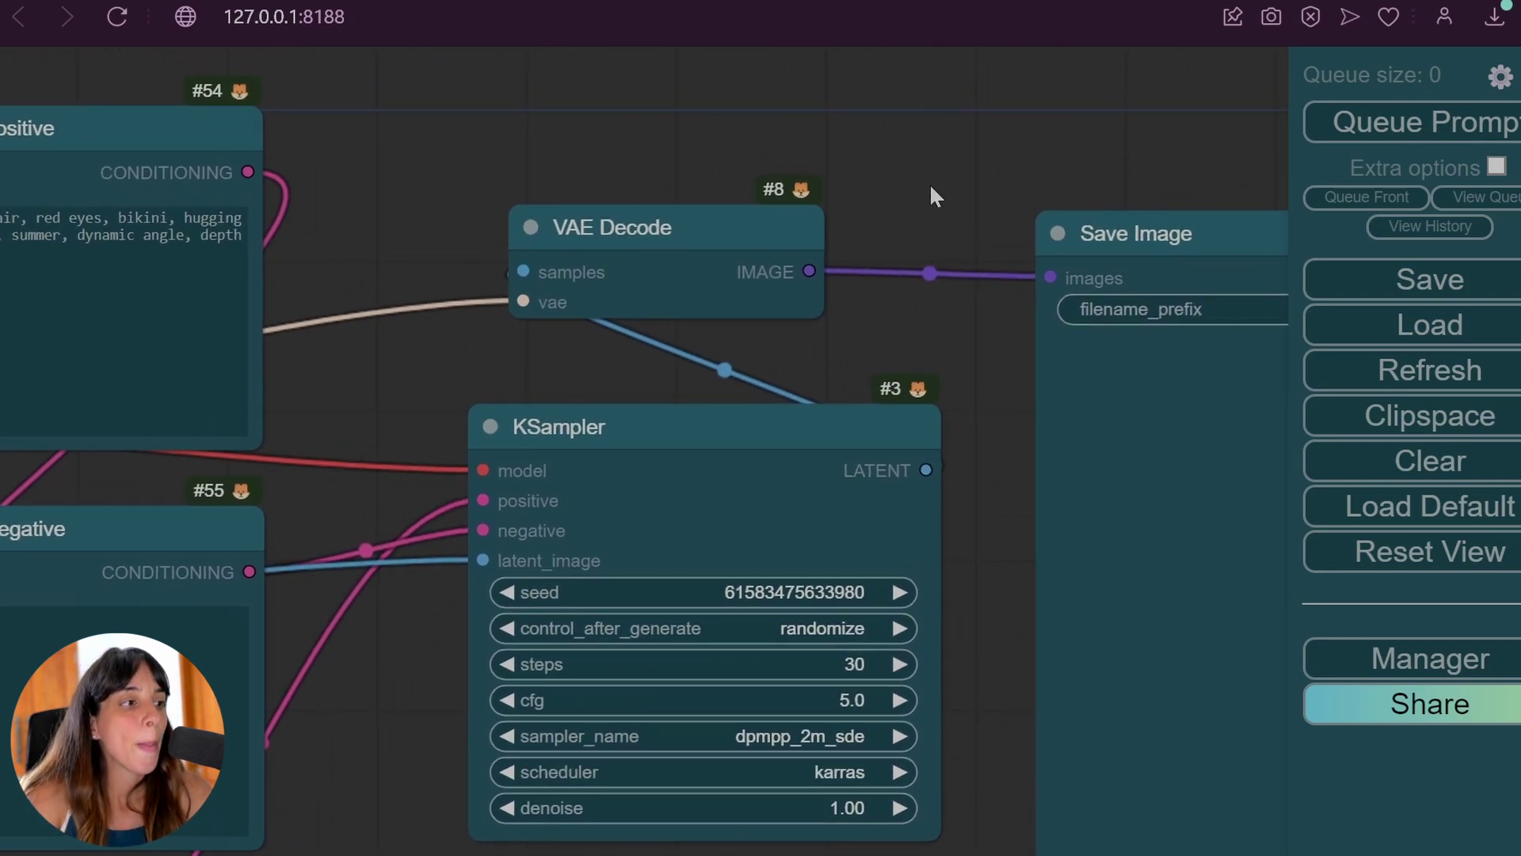
{"action": "left_click_drag", "start_coordinate": [703, 238], "coordinate": [762, 190]}
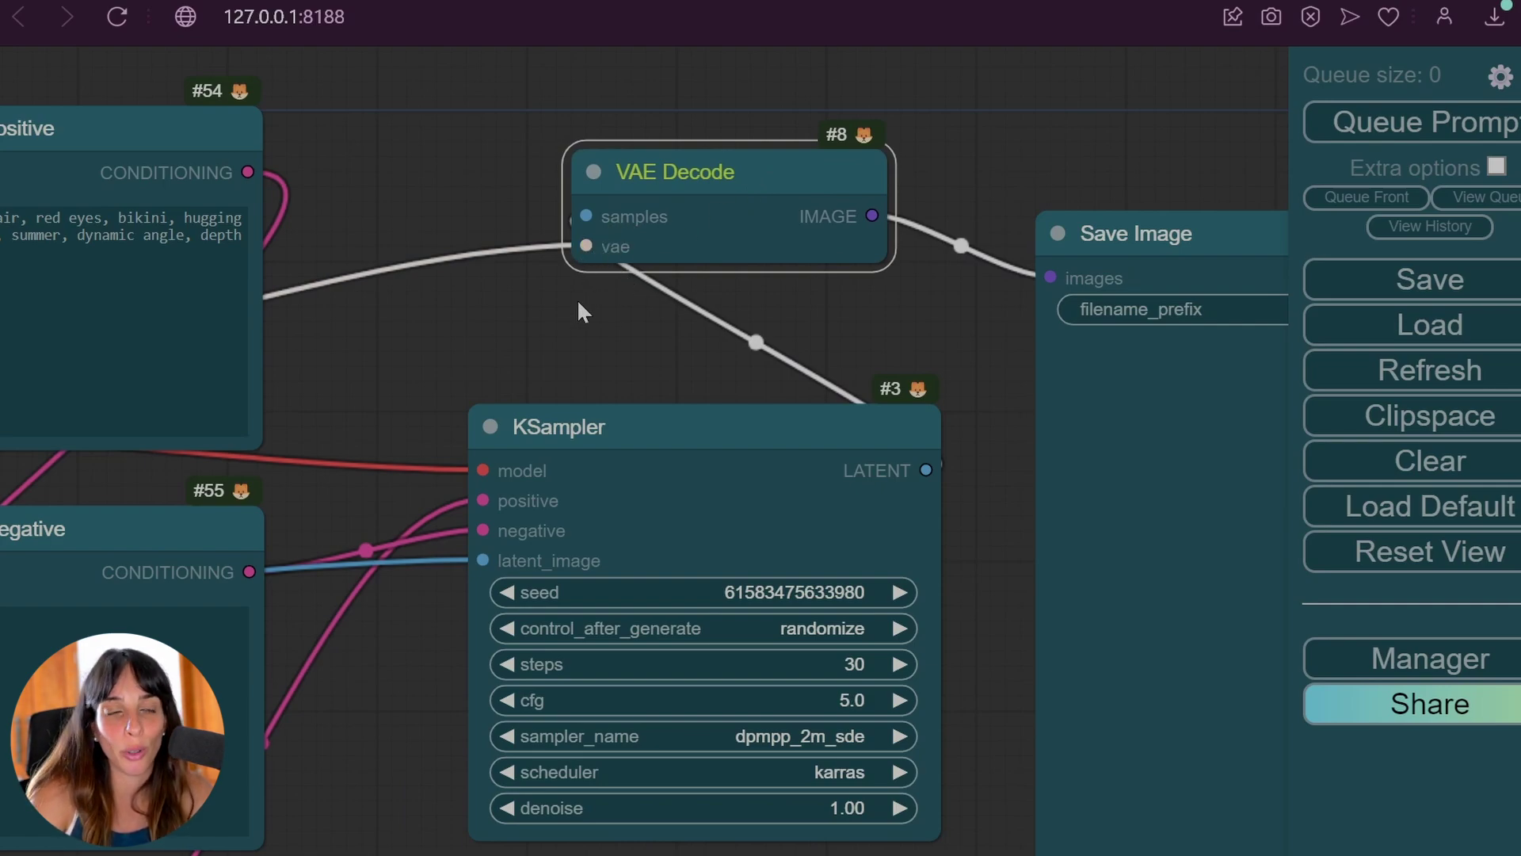
Pan across the prompts and checkpoint nodes, then zoom out to frame VAE Decode, KSampler and Save Image.
{"action": "left_click_drag", "start_coordinate": [397, 345], "coordinate": [1082, 321]}
{"action": "left_click_drag", "start_coordinate": [230, 541], "coordinate": [615, 487]}
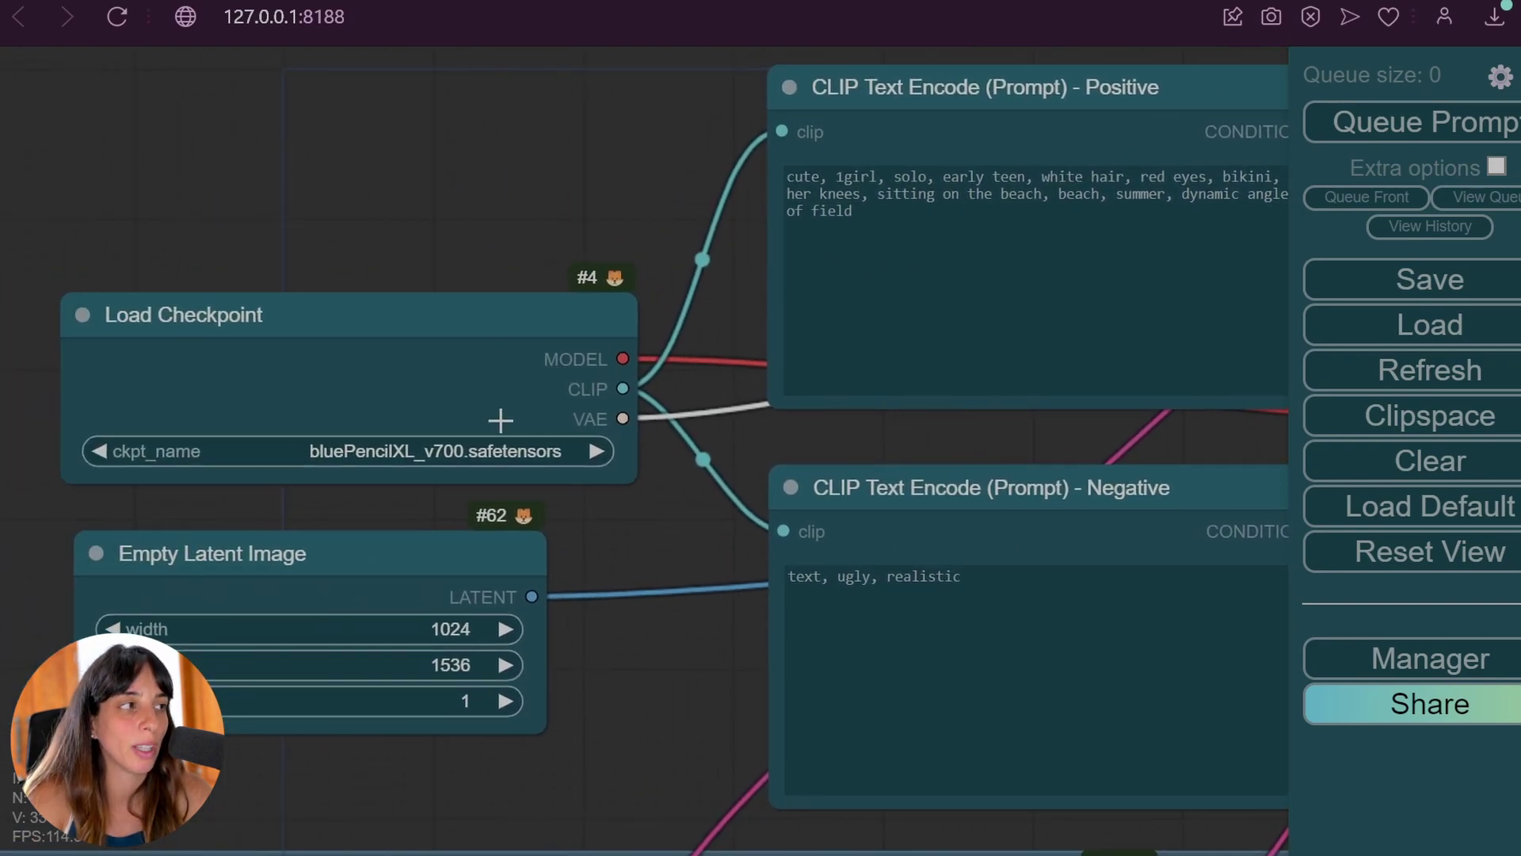
{"action": "left_click_drag", "start_coordinate": [590, 390], "coordinate": [76, 190]}
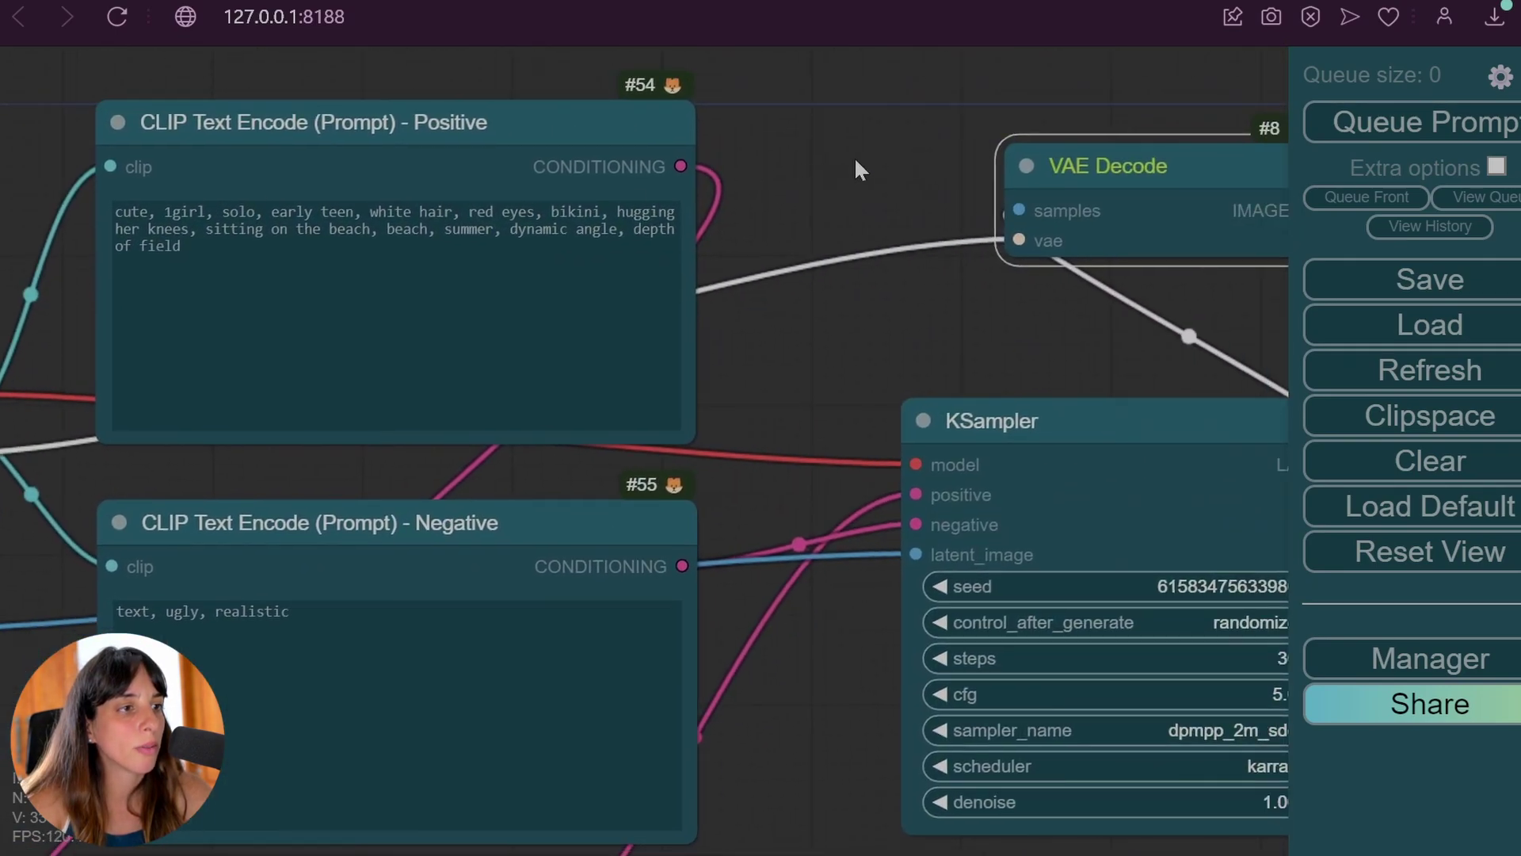
{"action": "left_click_drag", "start_coordinate": [856, 168], "coordinate": [4, 107]}
{"action": "left_click_drag", "start_coordinate": [587, 352], "coordinate": [552, 285]}
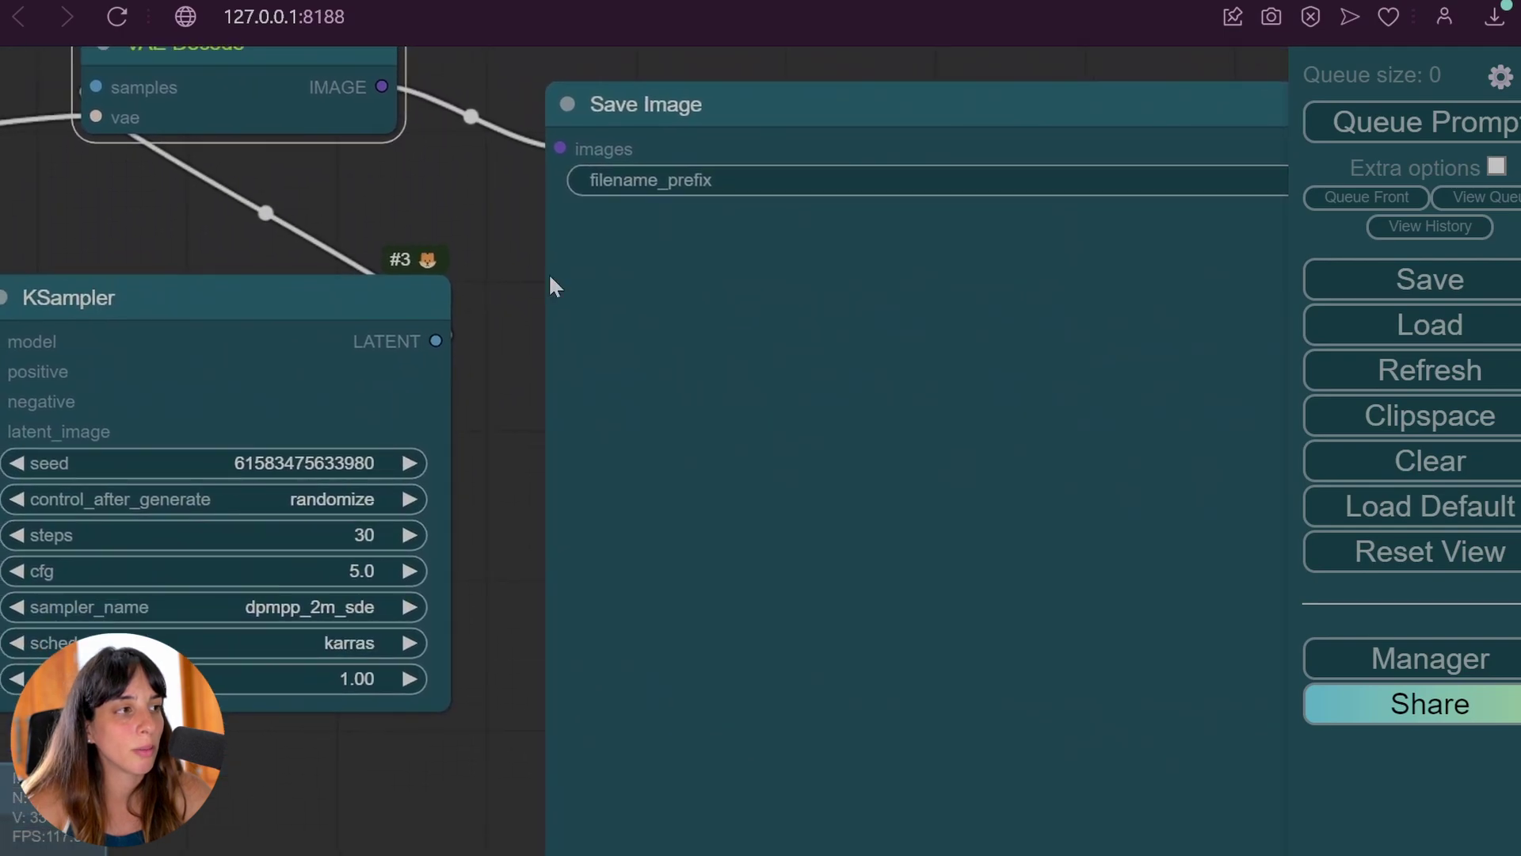
{"action": "left_click_drag", "start_coordinate": [467, 199], "coordinate": [224, 96]}
{"action": "scroll", "coordinate": [515, 325], "scroll_direction": "down", "scroll_amount": 2}
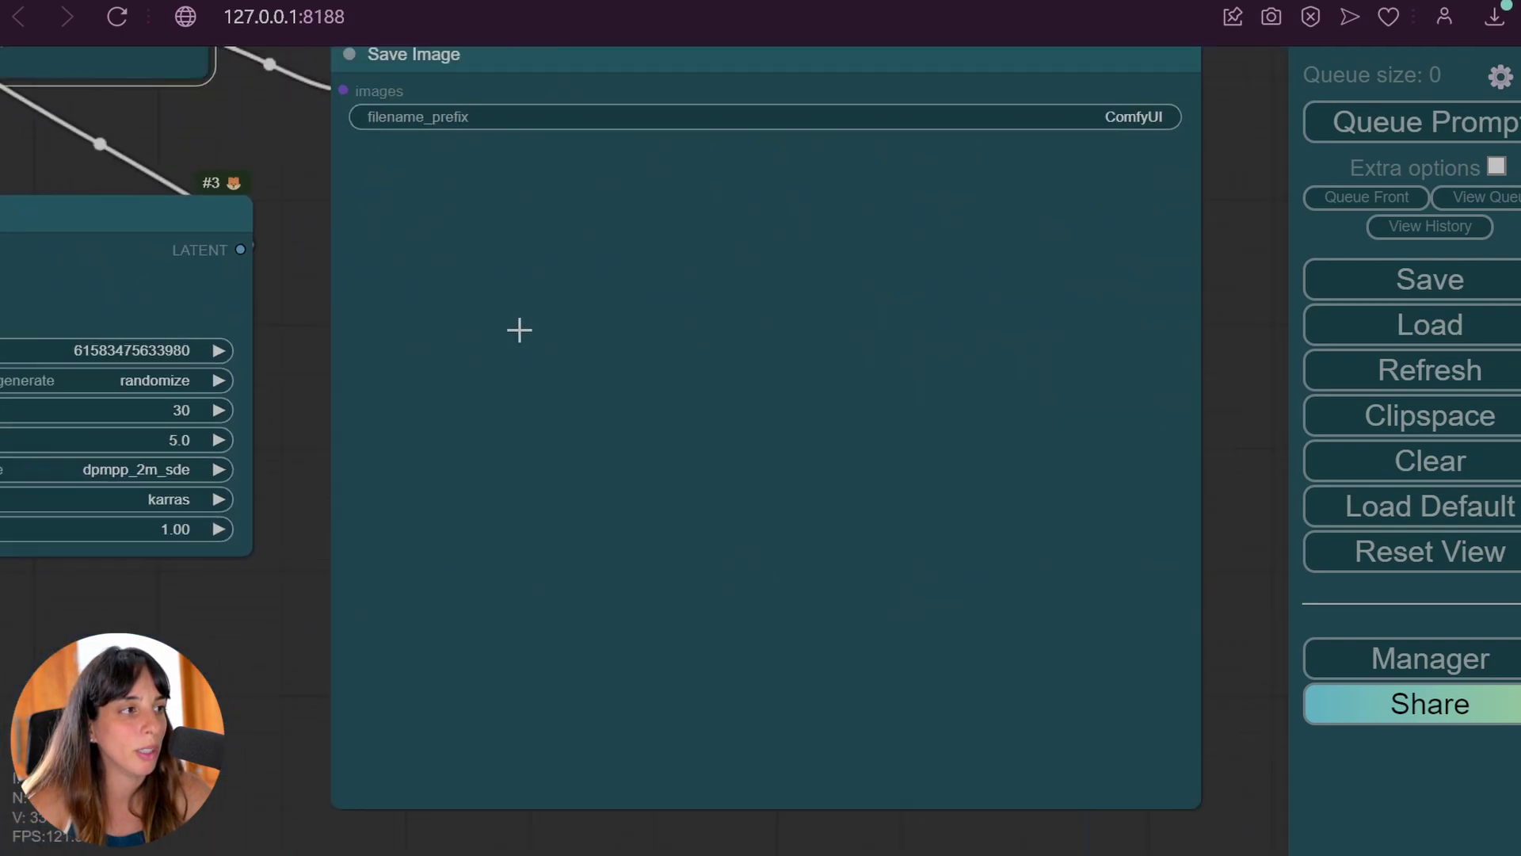
{"action": "scroll", "coordinate": [519, 330], "scroll_direction": "down", "scroll_amount": 2}
{"action": "left_click_drag", "start_coordinate": [629, 119], "coordinate": [729, 147]}
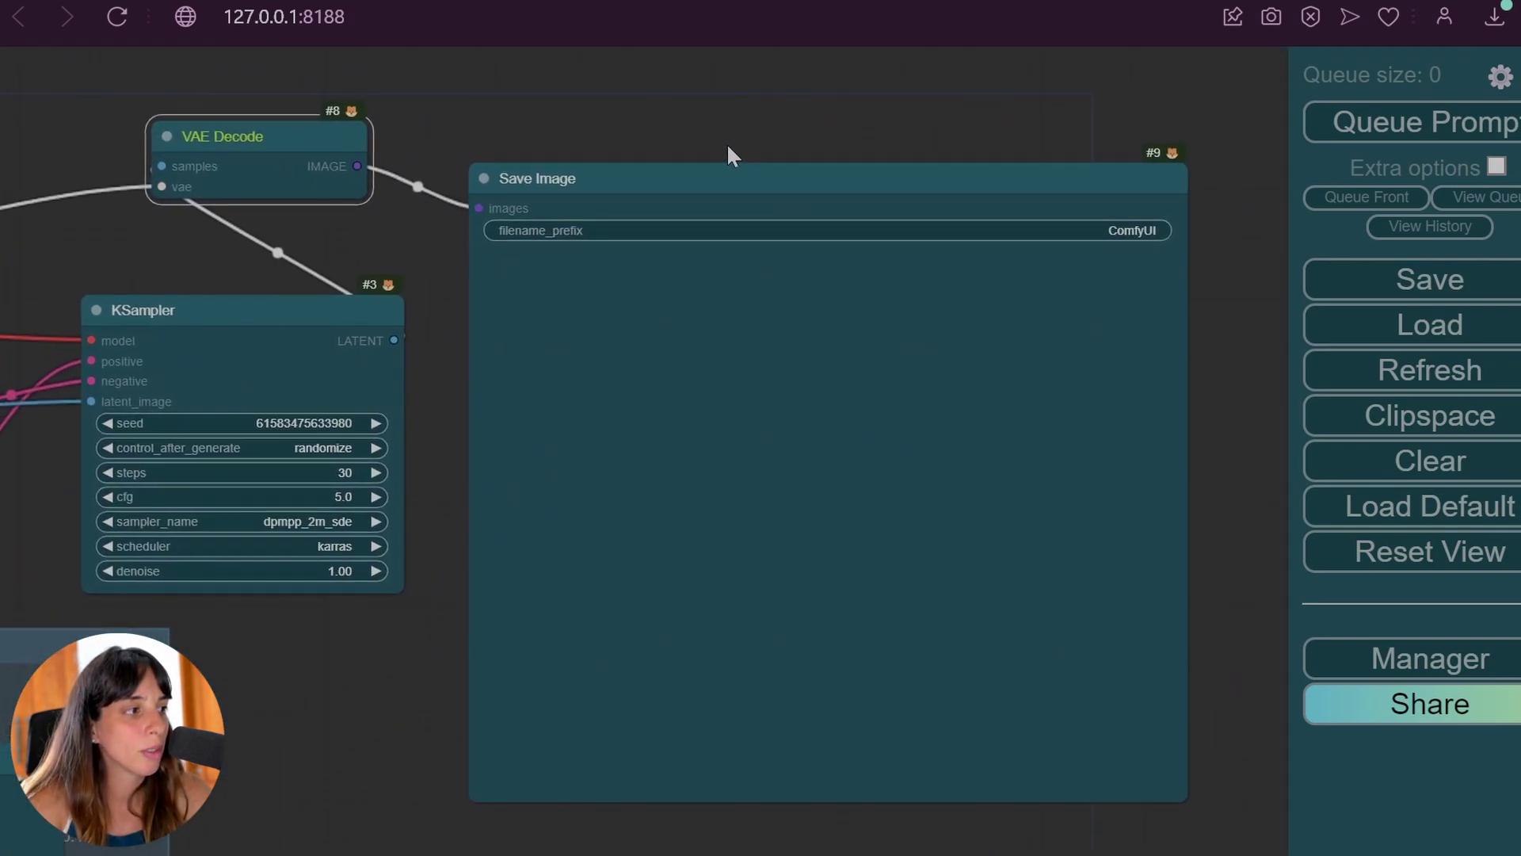
Queue the prompt and pan to the ControlNet preprocessors' openpose, lineart and scribble previews.
{"action": "left_click", "coordinate": [1420, 125]}
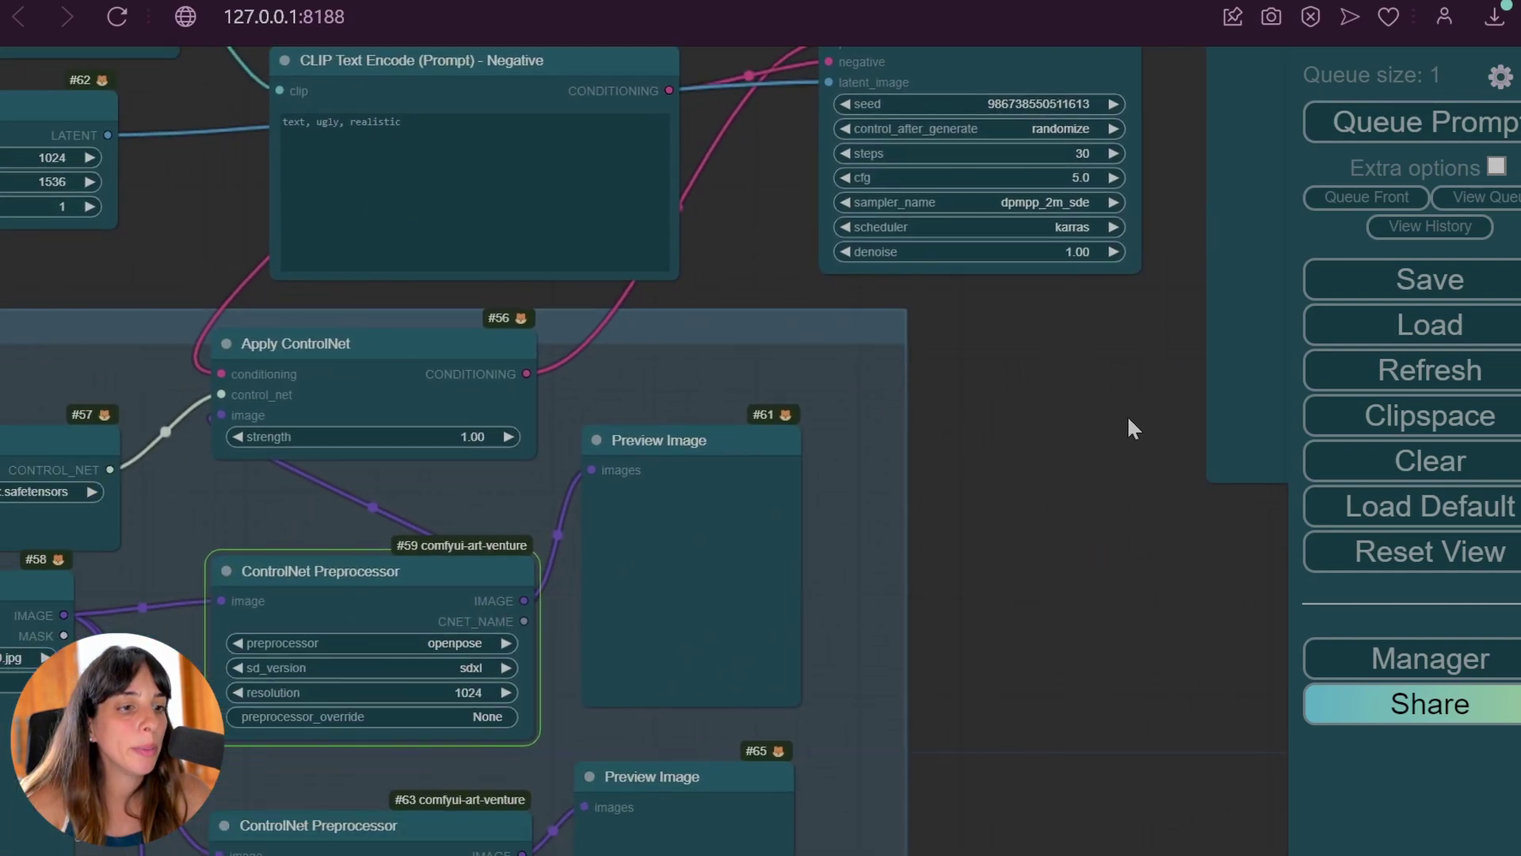
{"action": "left_click_drag", "start_coordinate": [1131, 428], "coordinate": [1206, 301]}
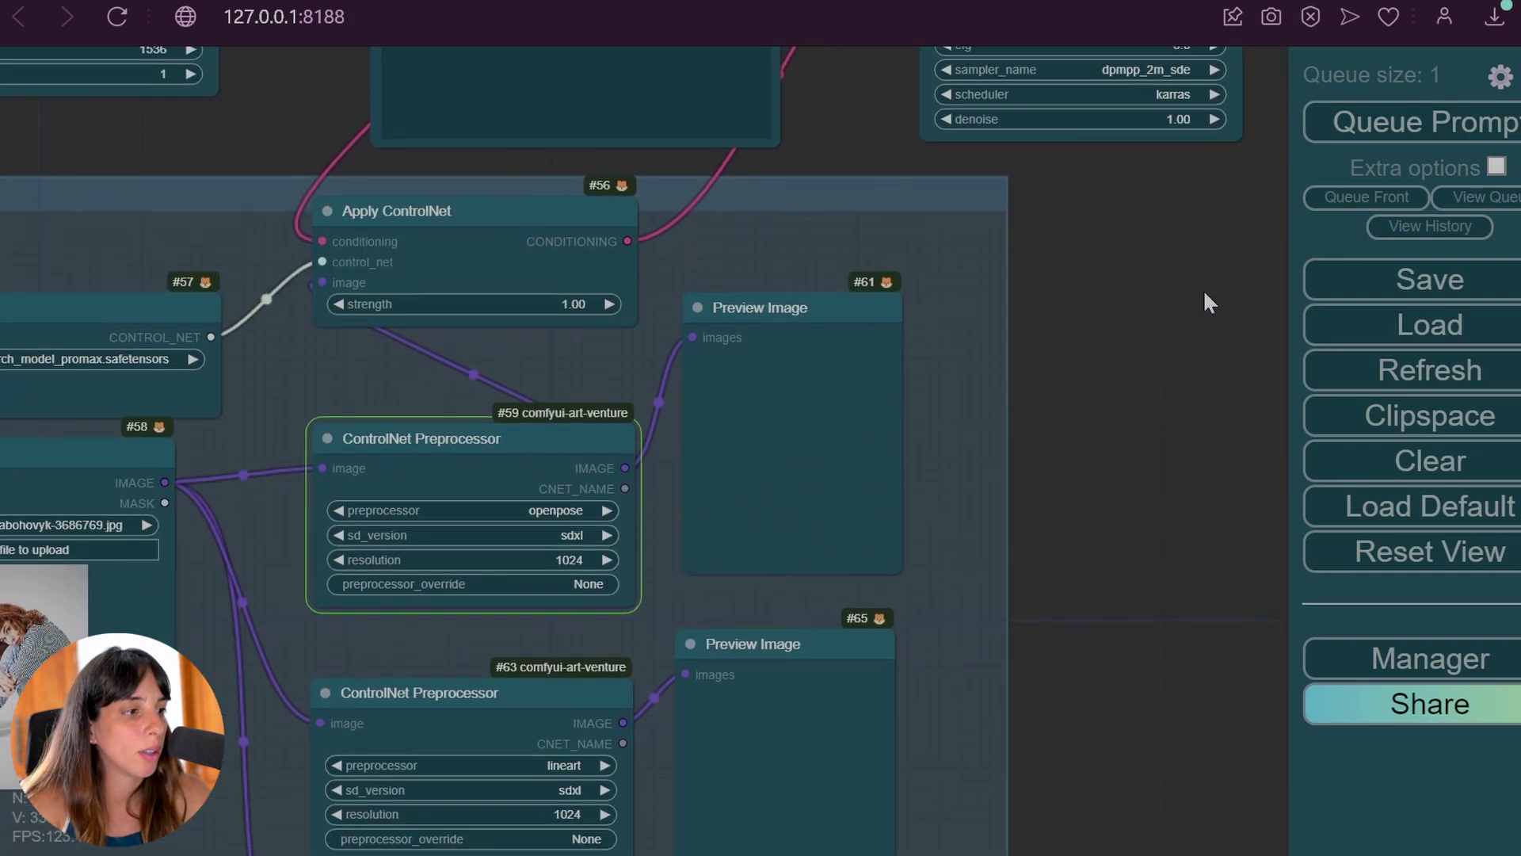
{"action": "scroll", "coordinate": [1206, 303], "scroll_direction": "down", "scroll_amount": 5}
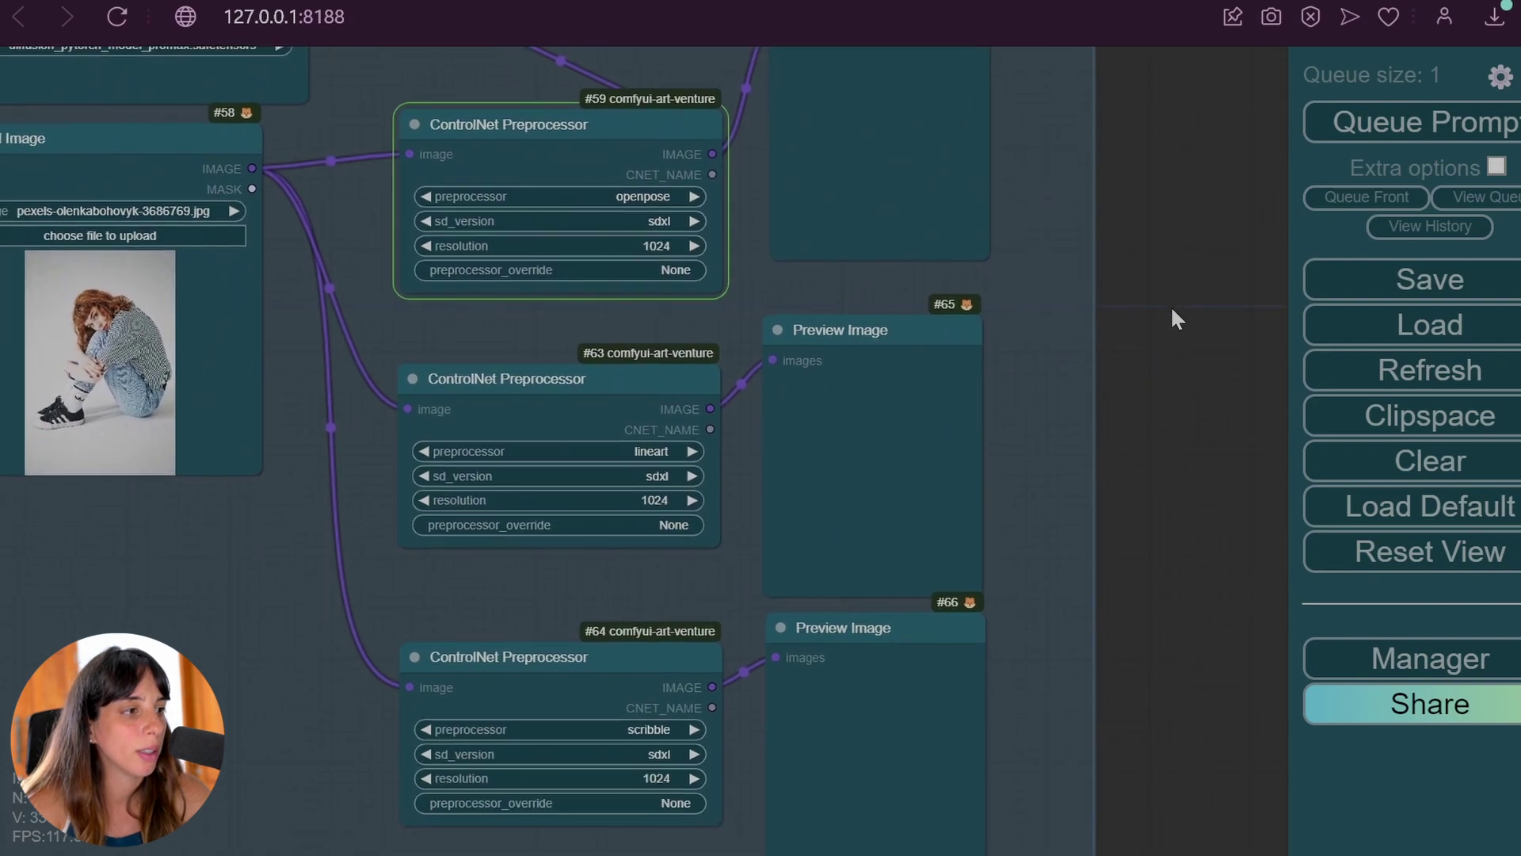
{"action": "left_click_drag", "start_coordinate": [1171, 306], "coordinate": [1177, 375]}
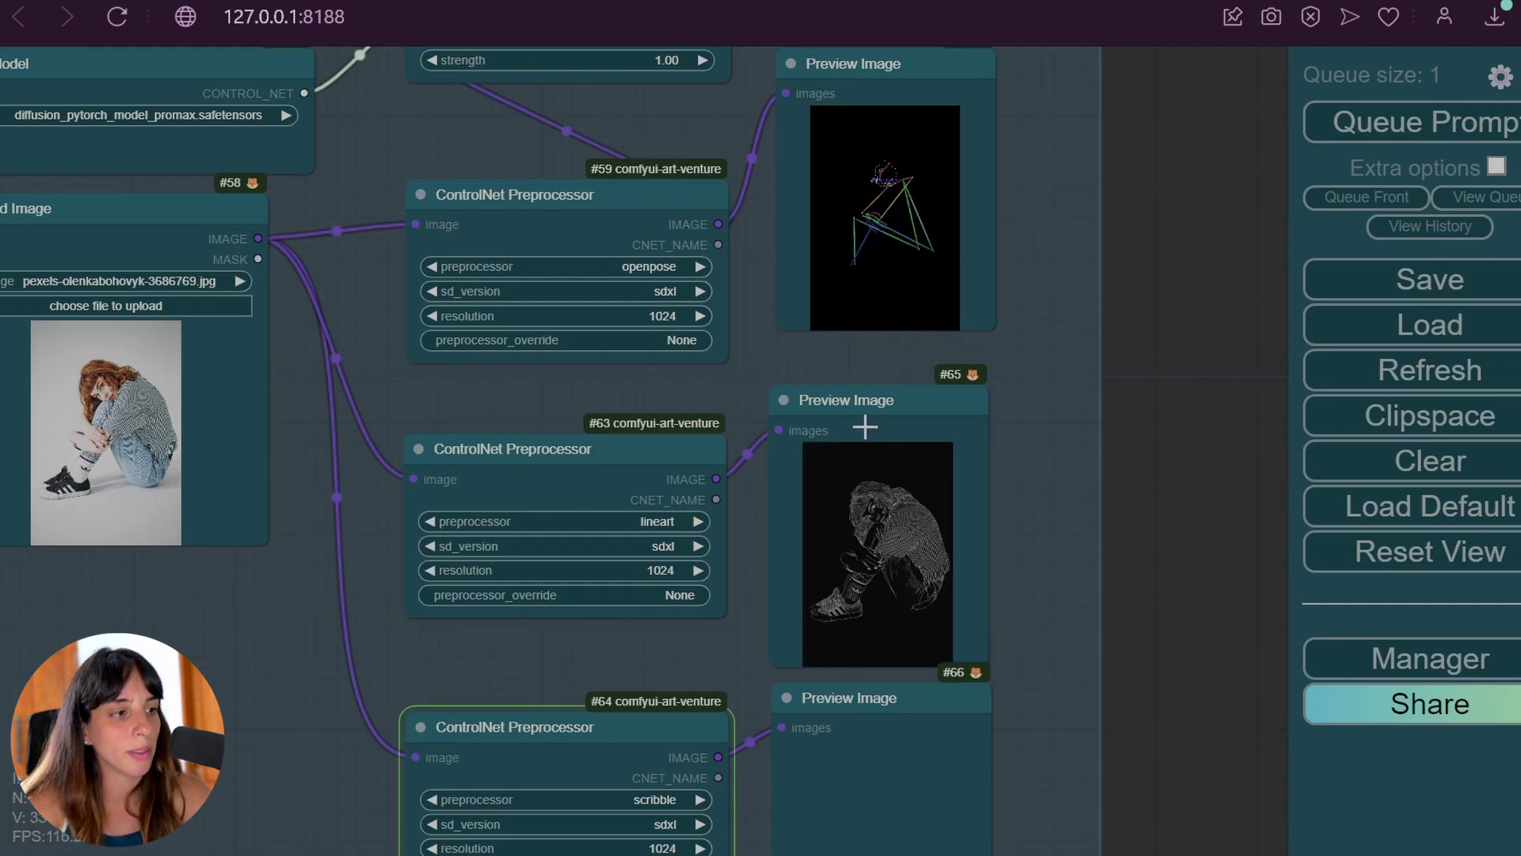
{"action": "mouse_move", "coordinate": [1126, 612]}
{"action": "left_mouse_down"}
{"action": "mouse_move", "coordinate": [1157, 573]}
{"action": "mouse_move", "coordinate": [1189, 402]}
{"action": "mouse_move", "coordinate": [1240, 778]}
{"action": "left_mouse_up"}
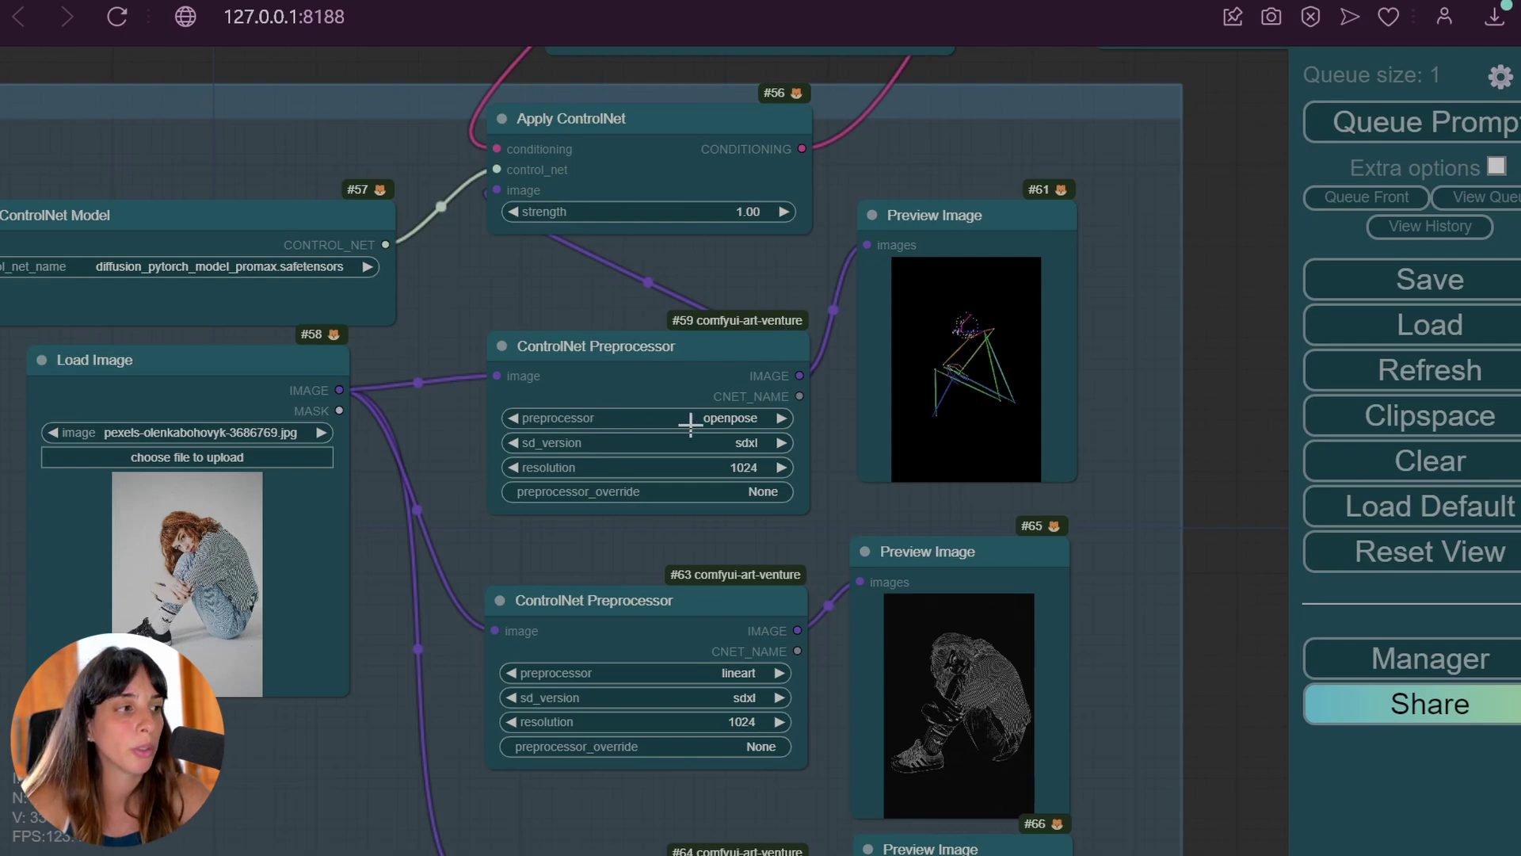
Browse node #59's preprocessor options, keep openpose, and bring up the ComfyUI Manager menu.
{"action": "left_click", "coordinate": [744, 420]}
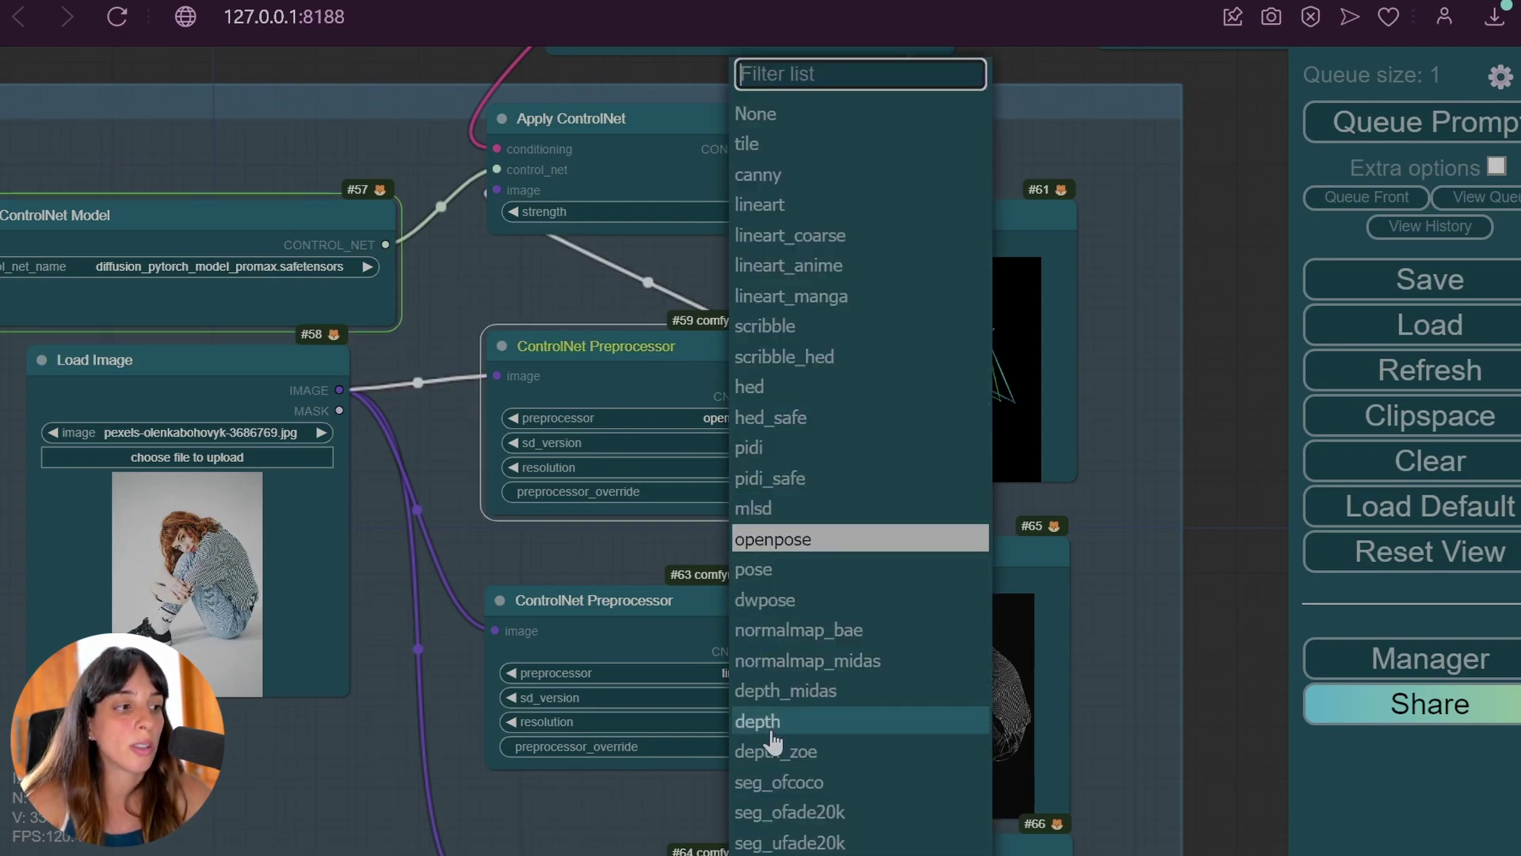
{"action": "scroll", "coordinate": [761, 737], "scroll_direction": "up", "scroll_amount": 2}
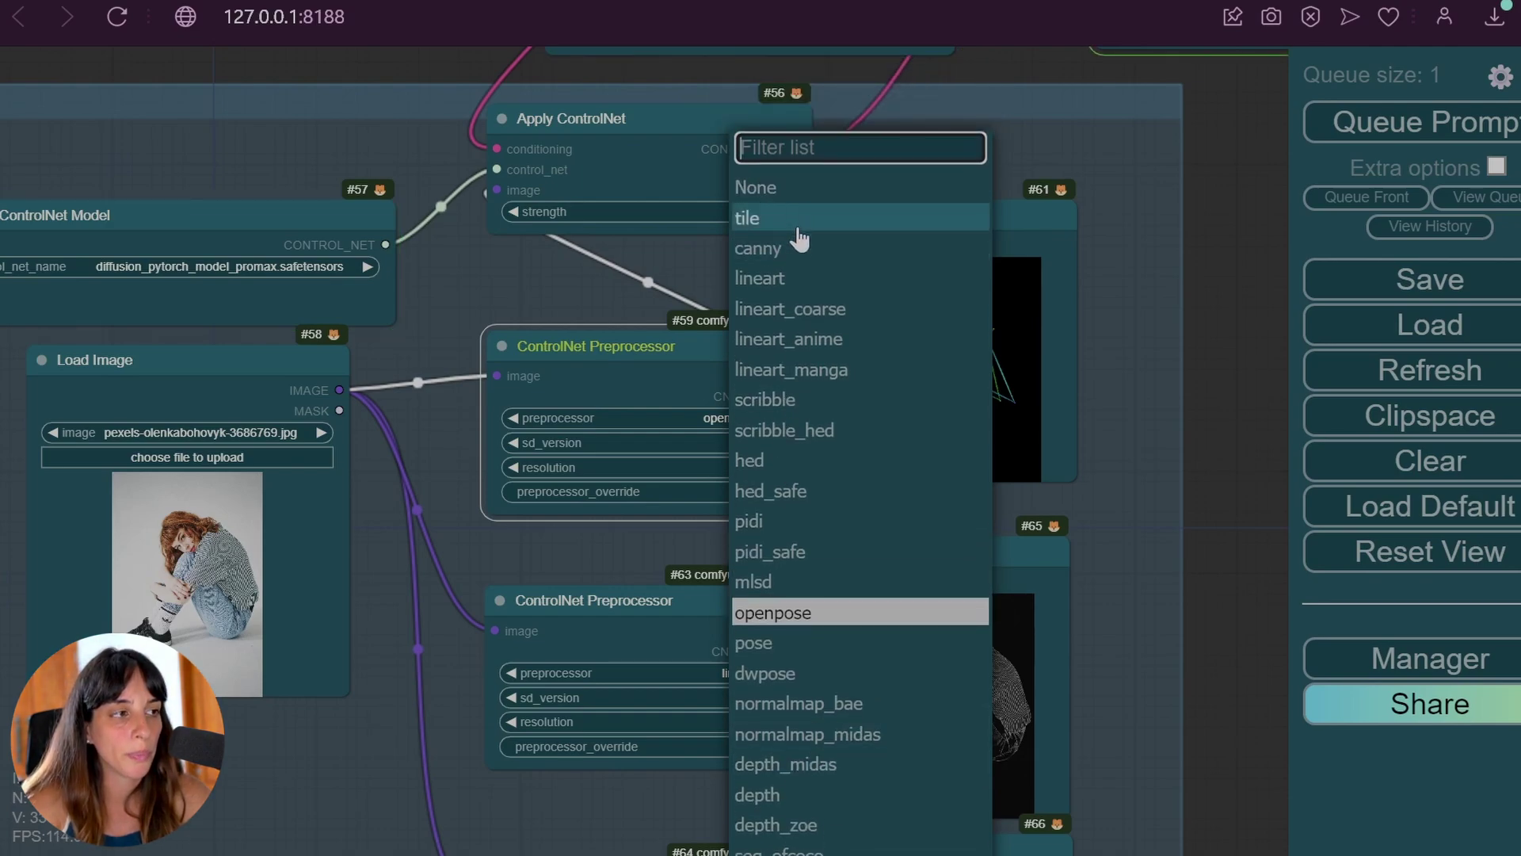
{"action": "scroll", "coordinate": [824, 725], "scroll_direction": "down", "scroll_amount": 5}
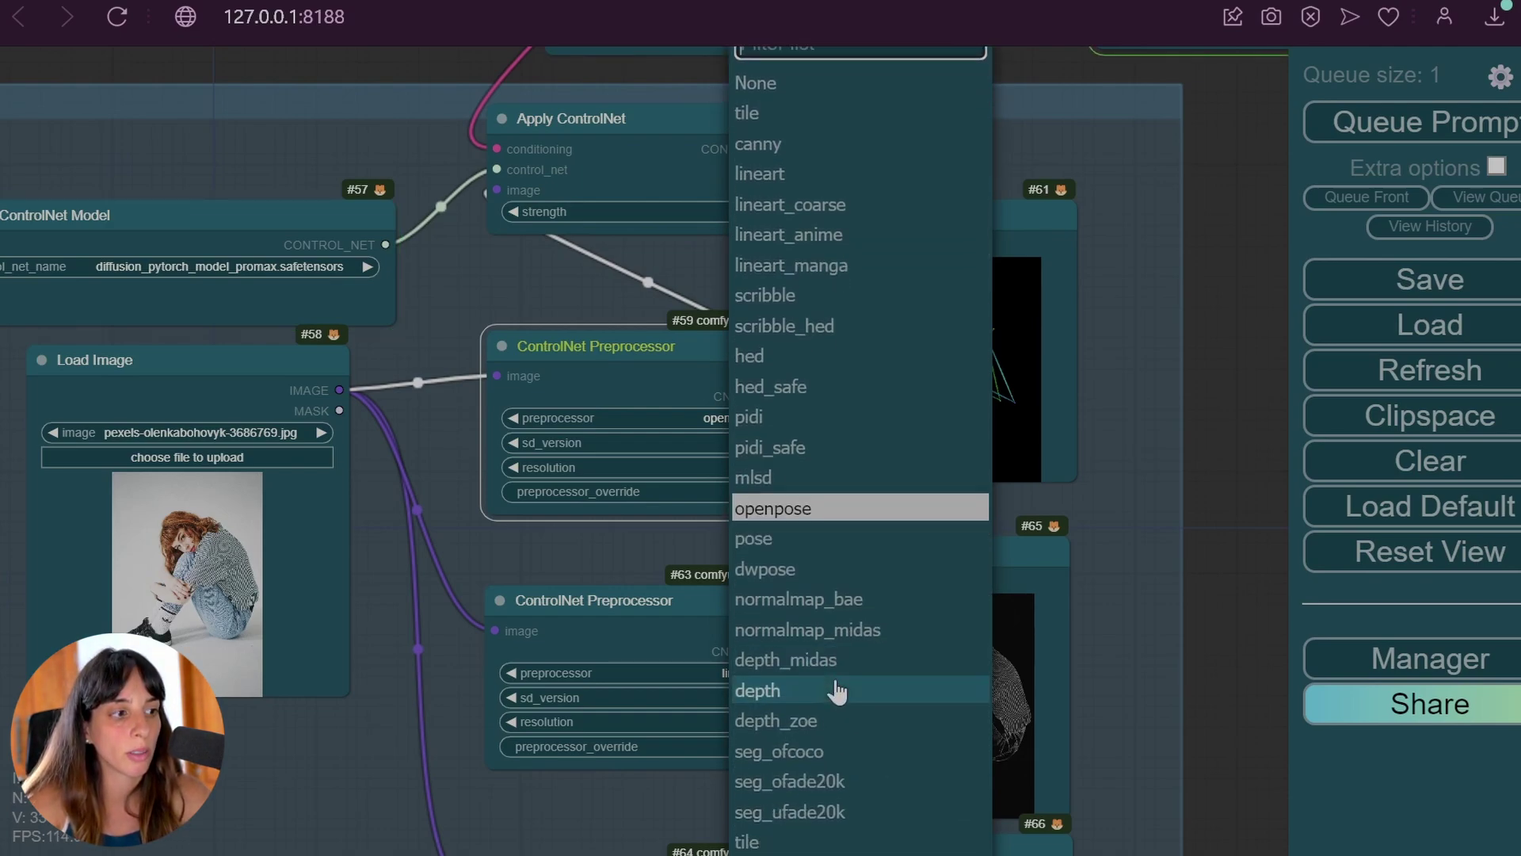
{"action": "scroll", "coordinate": [832, 396], "scroll_direction": "up", "scroll_amount": 2}
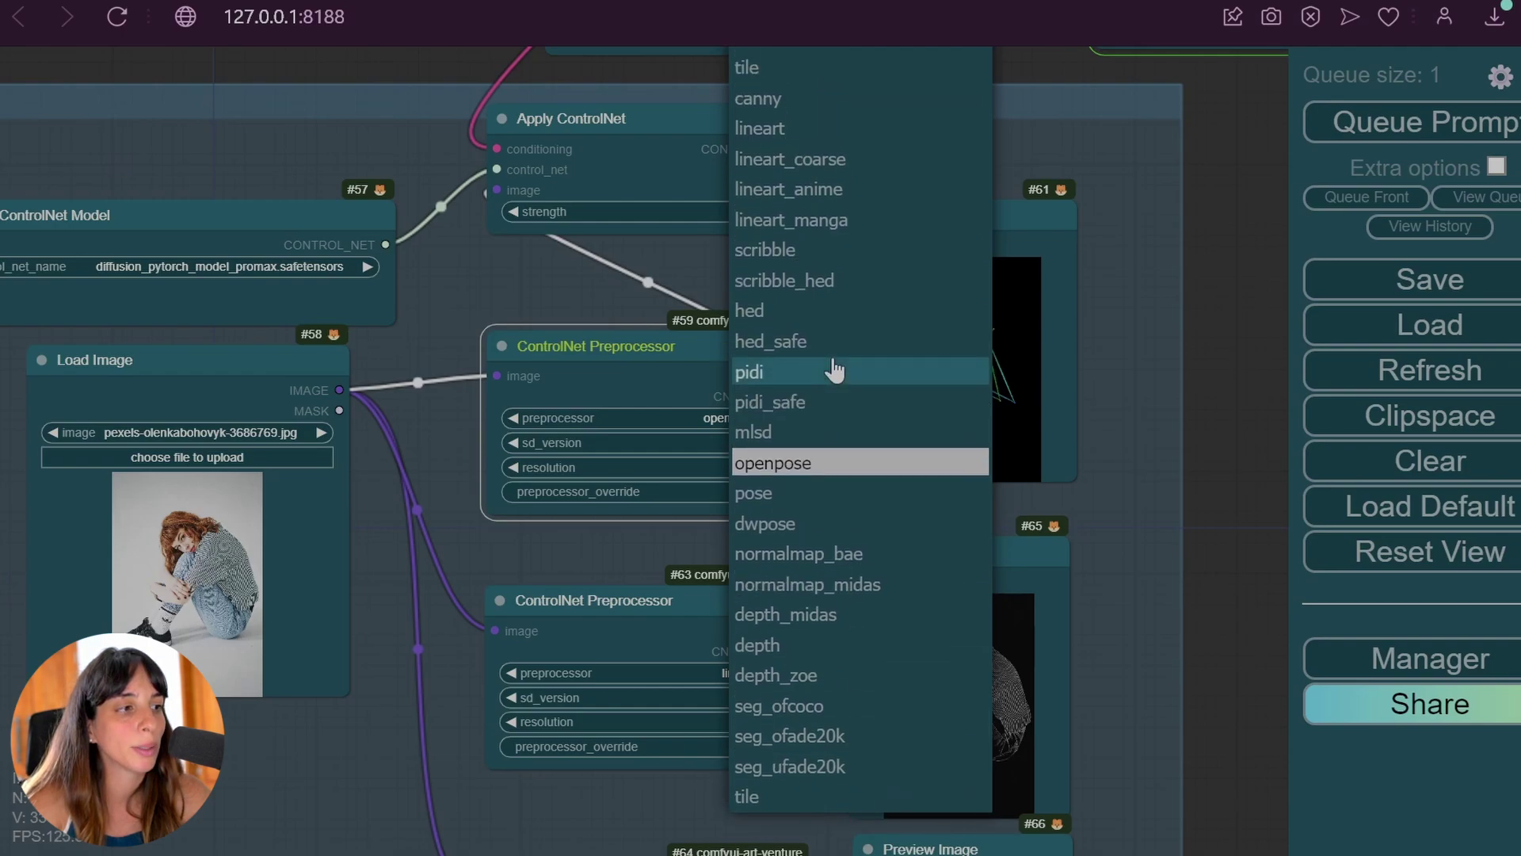
{"action": "scroll", "coordinate": [812, 387], "scroll_direction": "up", "scroll_amount": 2}
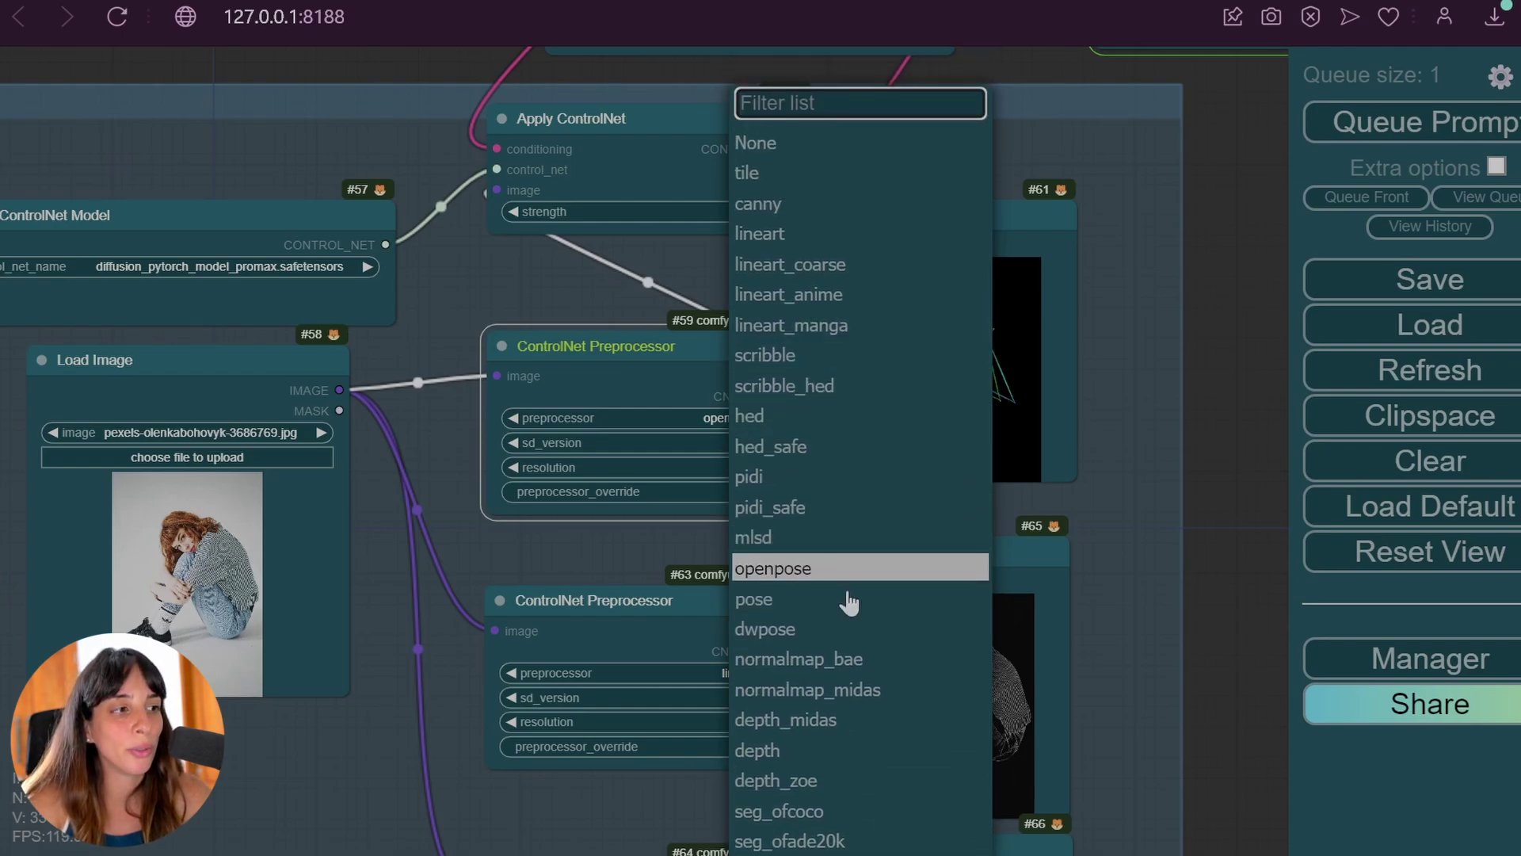
{"action": "left_click", "coordinate": [580, 268]}
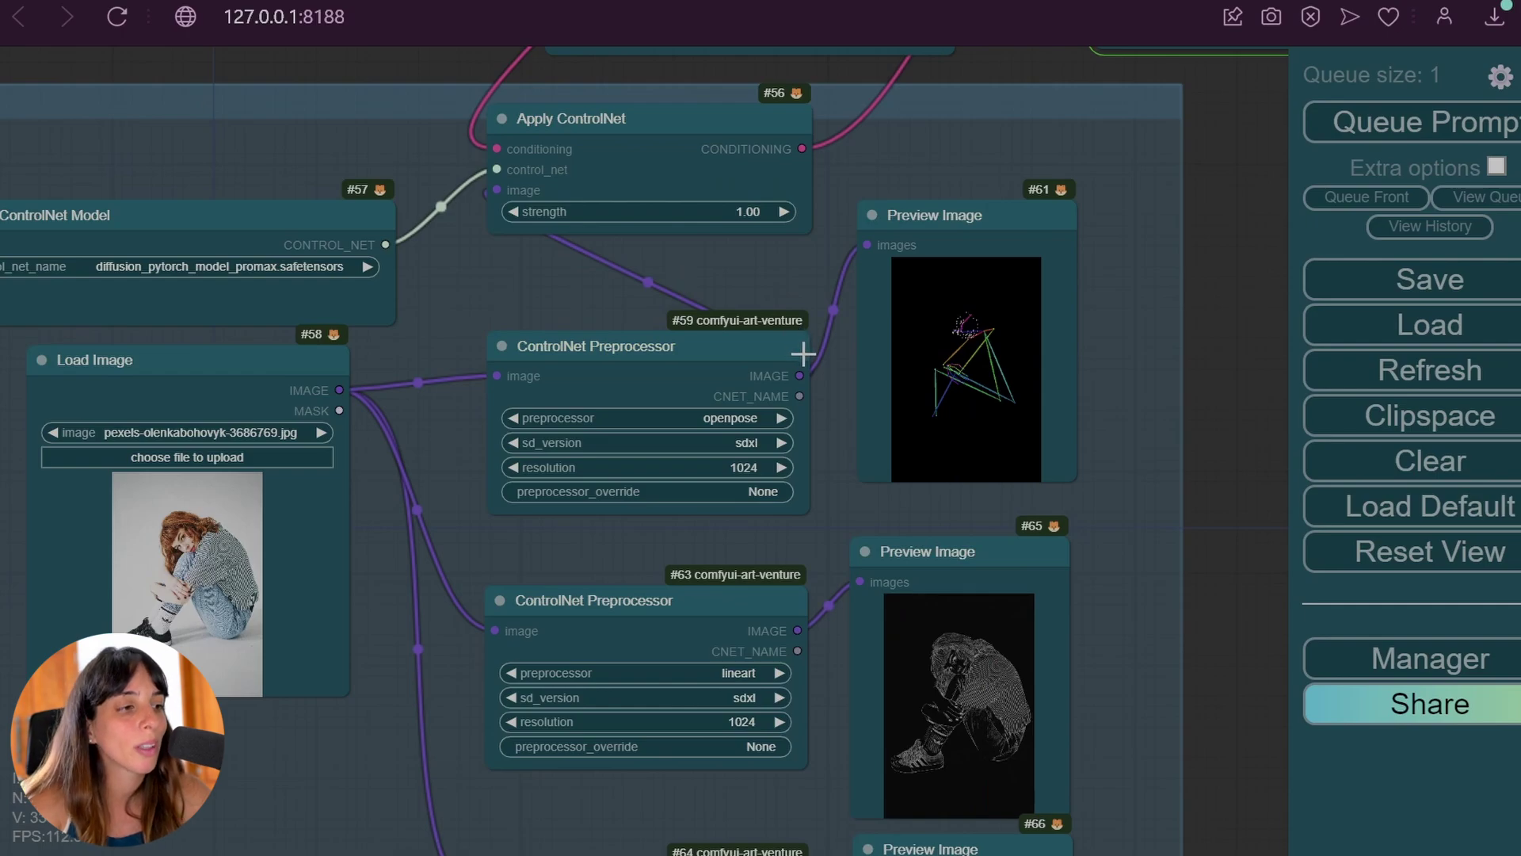
{"action": "left_click", "coordinate": [1381, 671]}
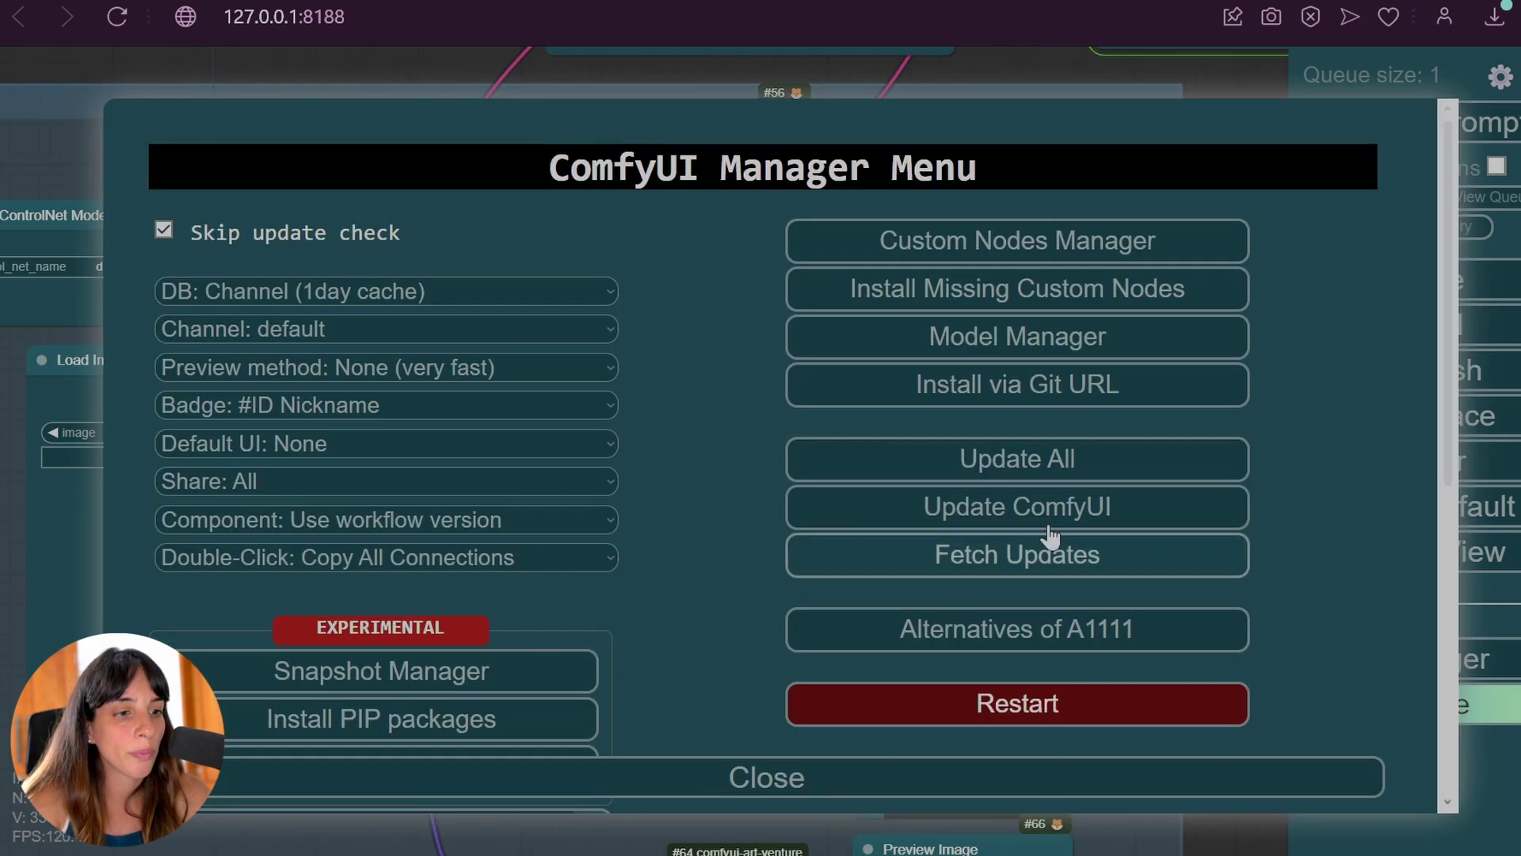
List the installed custom nodes in the Custom Nodes Manager, then close the Manager.
{"action": "left_click", "coordinate": [953, 247]}
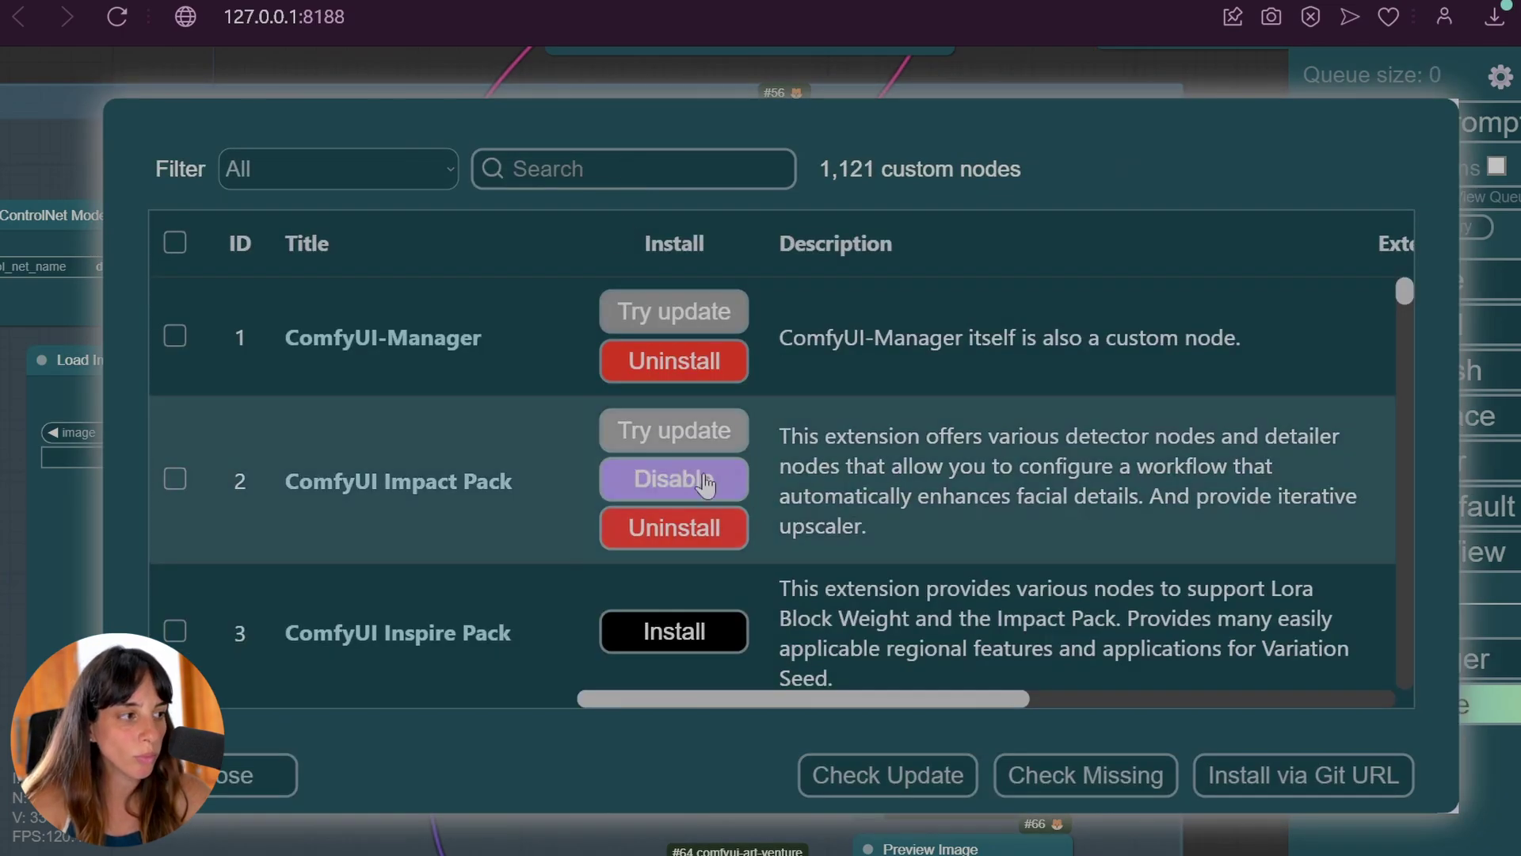
{"action": "scroll", "coordinate": [911, 464], "scroll_direction": "down", "scroll_amount": 2}
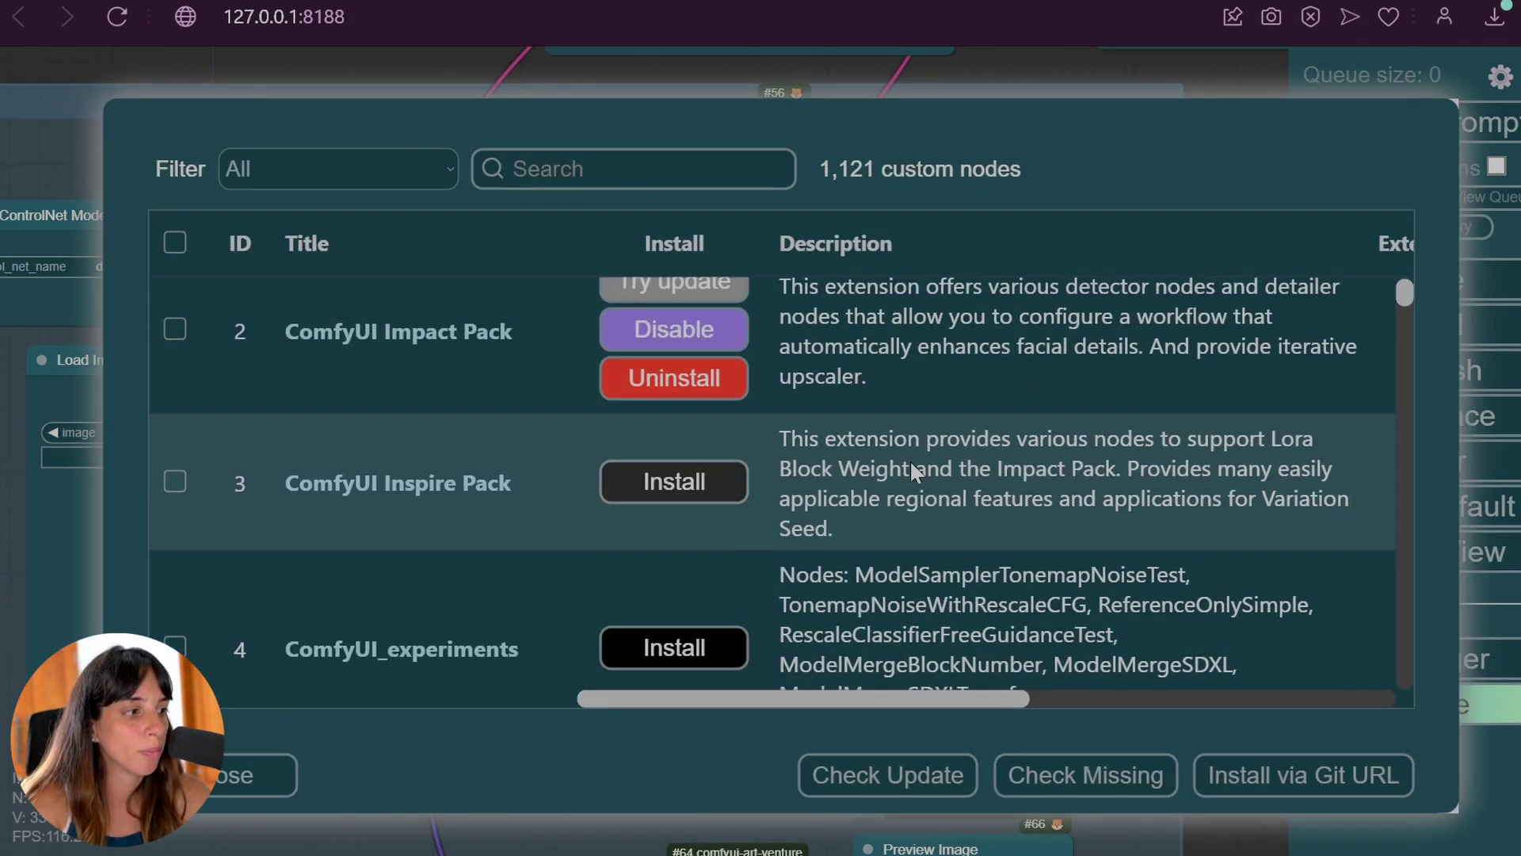
{"action": "scroll", "coordinate": [910, 459], "scroll_direction": "down", "scroll_amount": 3}
{"action": "left_click", "coordinate": [338, 169]}
{"action": "left_click", "coordinate": [333, 261]}
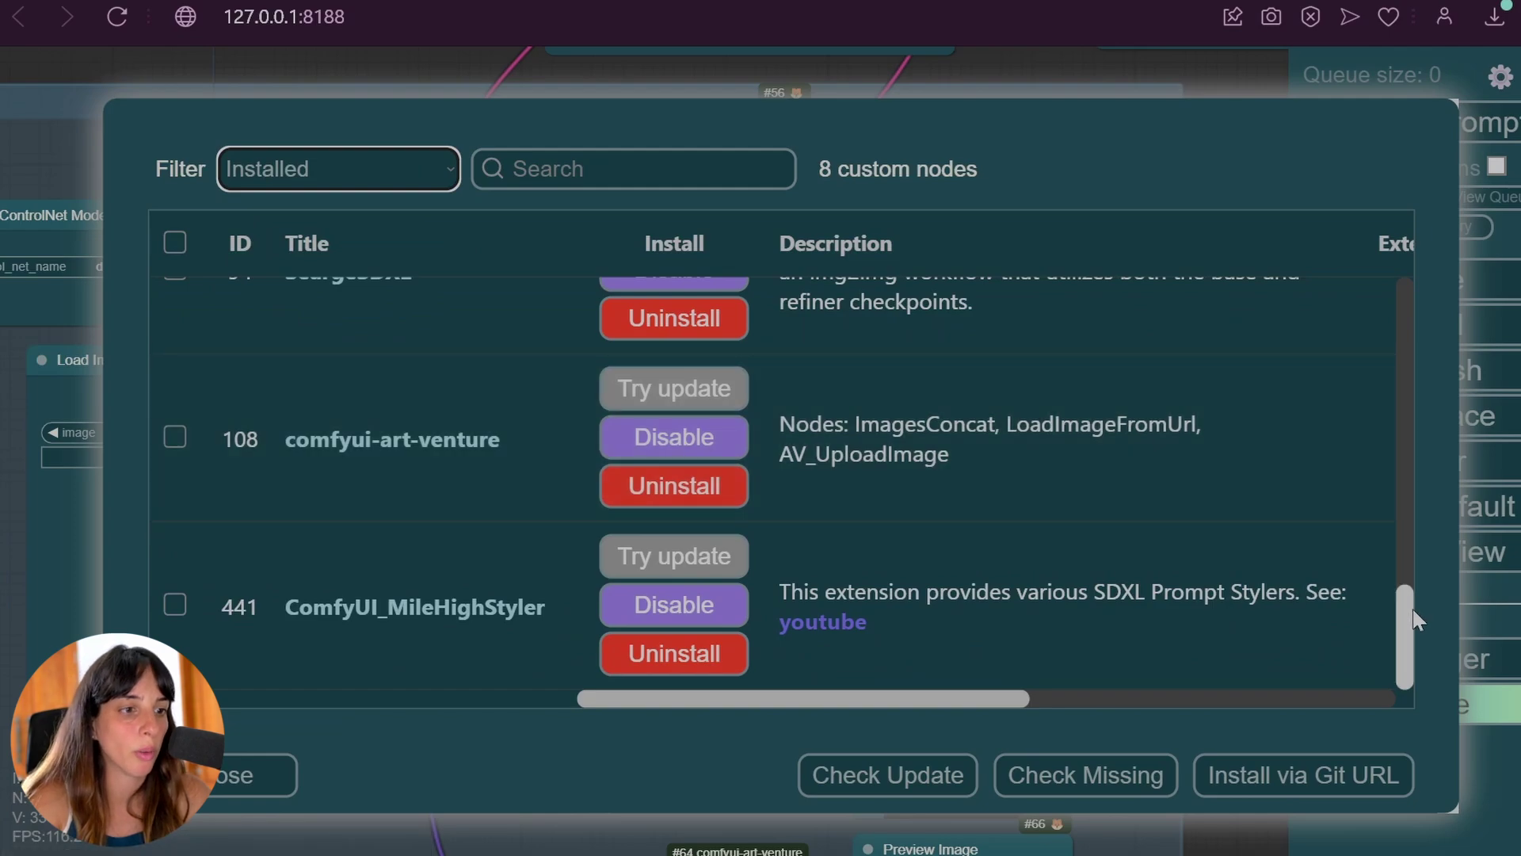
{"action": "left_click_drag", "start_coordinate": [1399, 615], "coordinate": [1404, 365]}
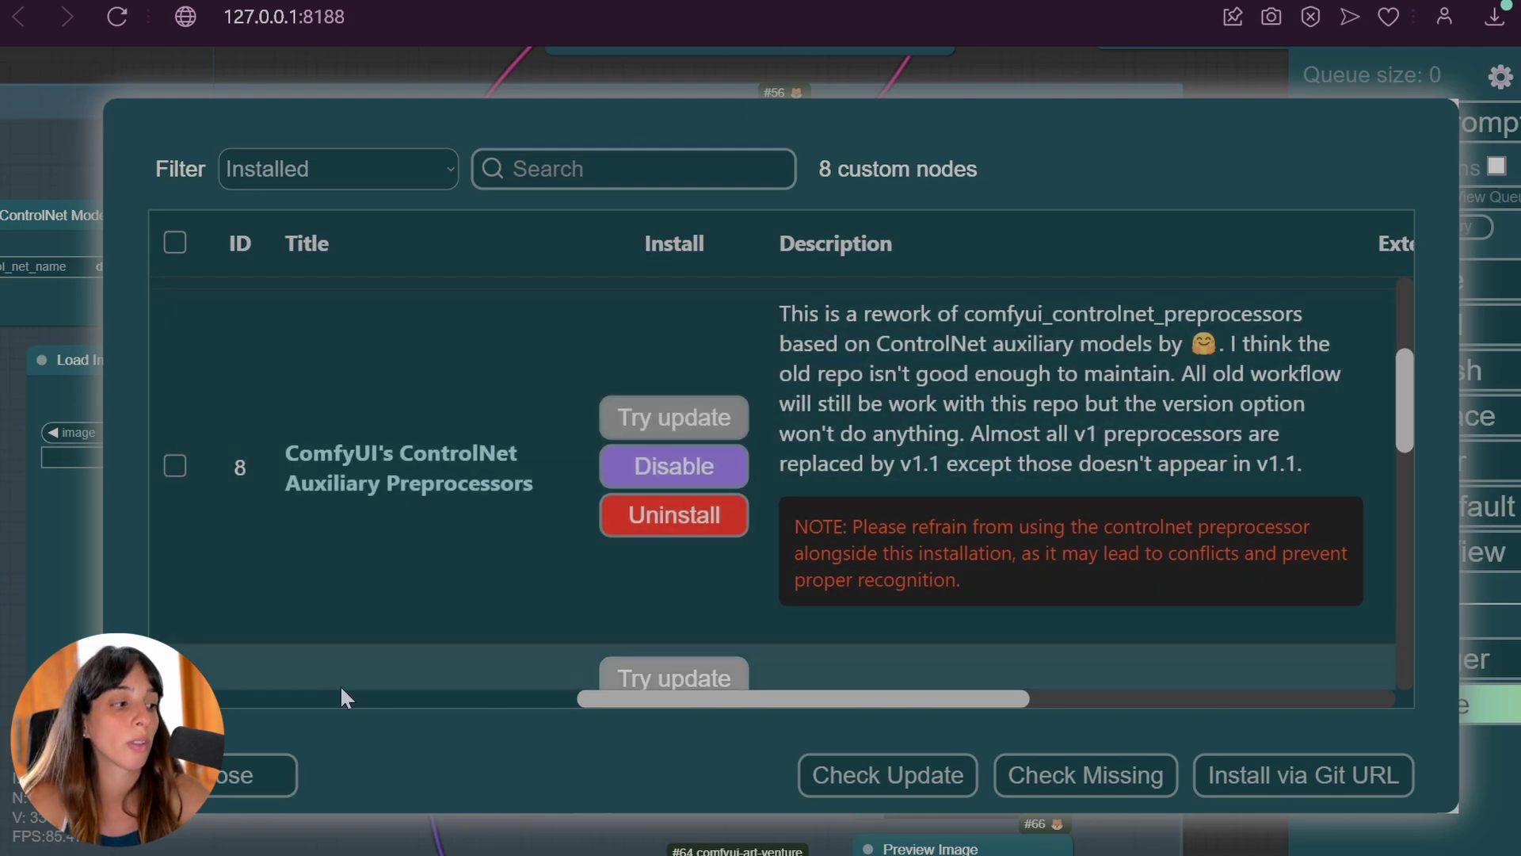
{"action": "left_click", "coordinate": [272, 780]}
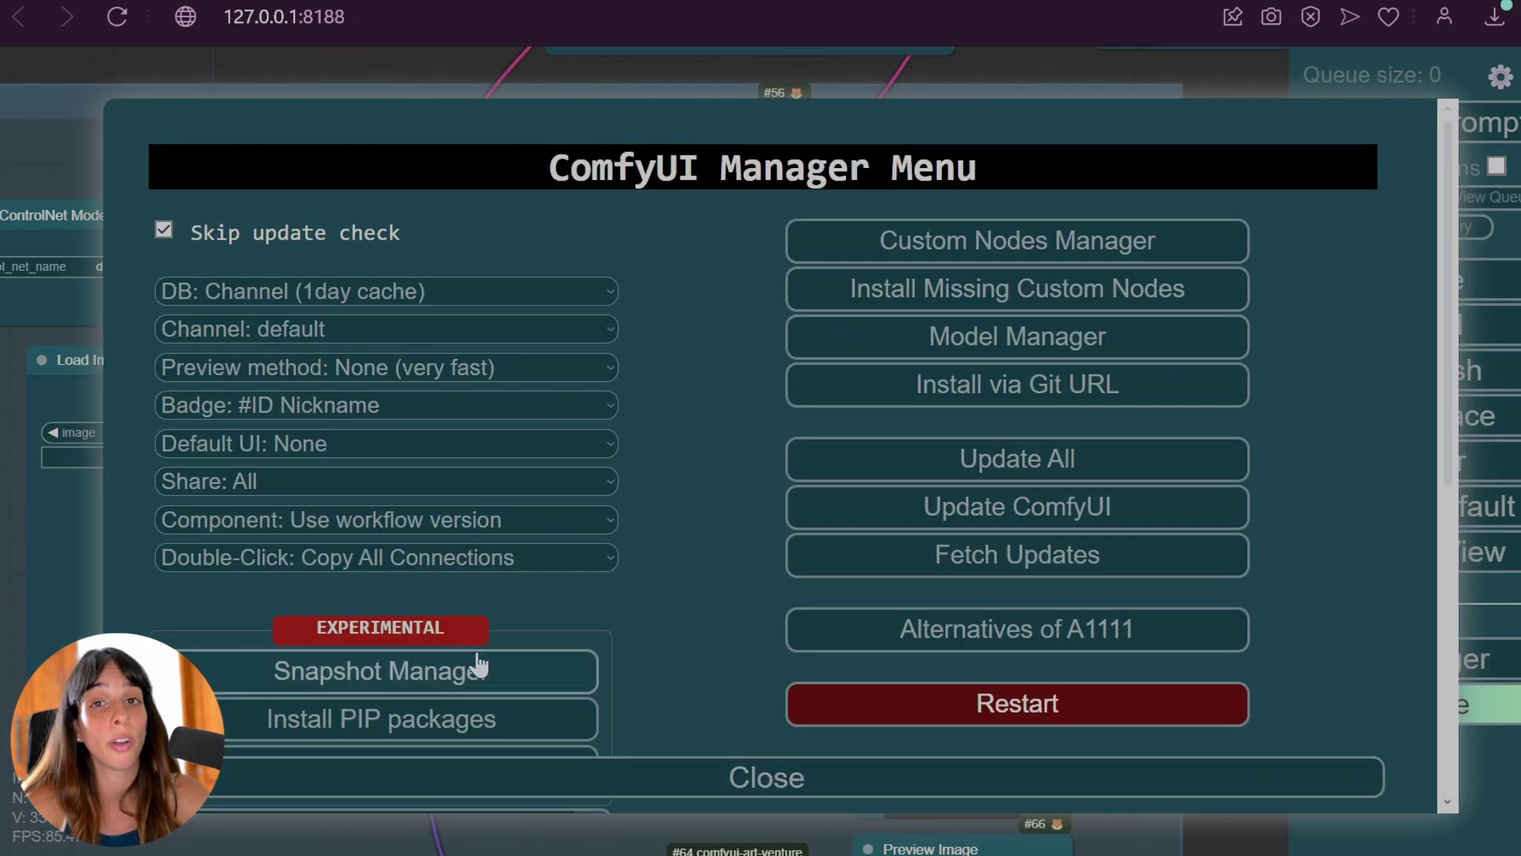
{"action": "left_click", "coordinate": [717, 778]}
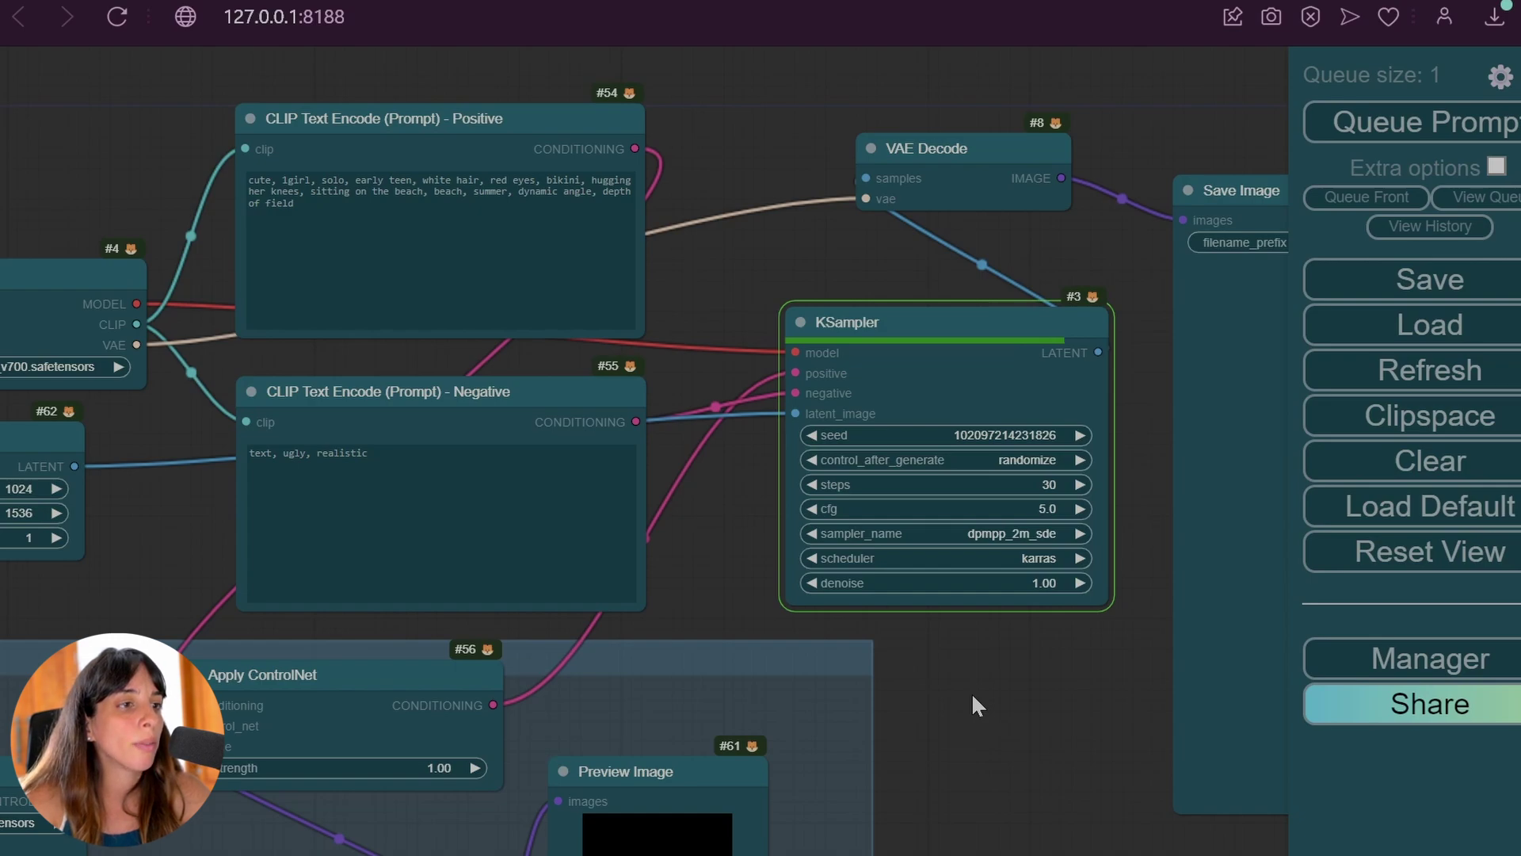
Pan to the Save Image node to view the white-haired anime girl on the beach.
{"action": "left_click_drag", "start_coordinate": [1063, 691], "coordinate": [1237, 705]}
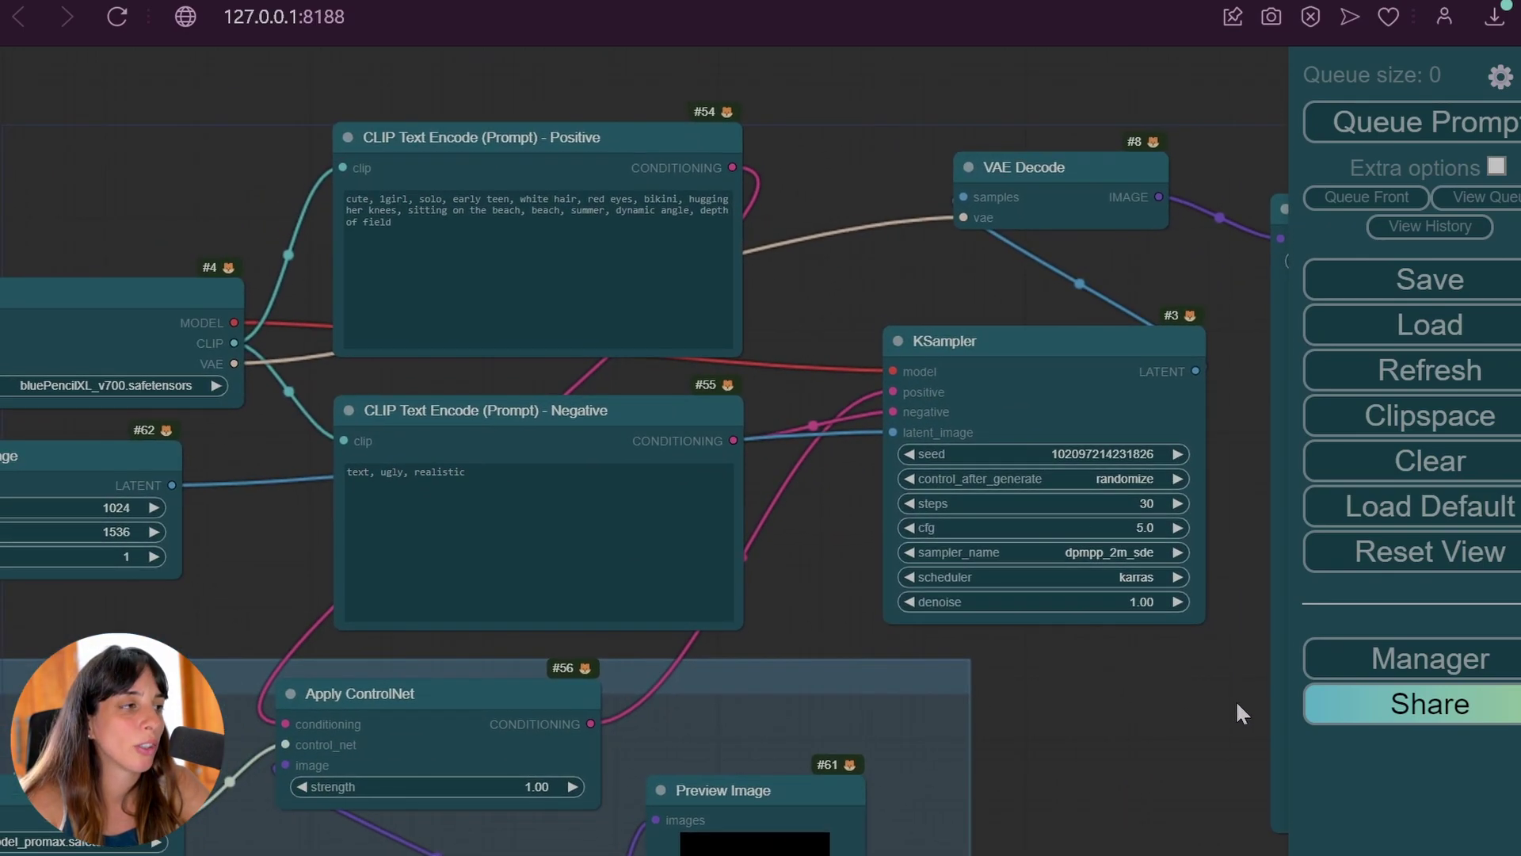
{"action": "left_click_drag", "start_coordinate": [884, 250], "coordinate": [155, 201]}
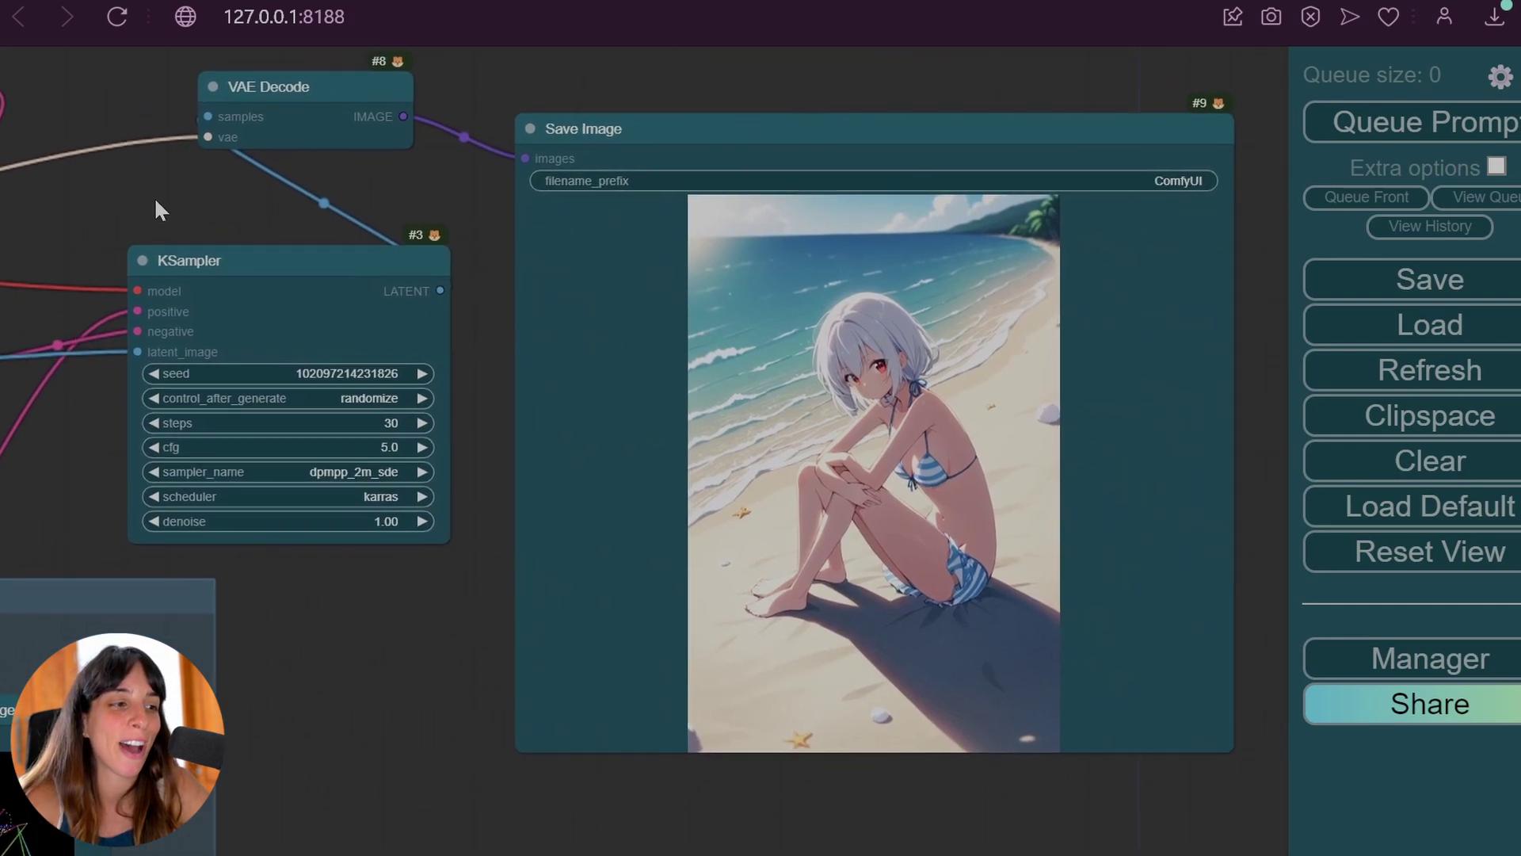
{"action": "scroll", "coordinate": [174, 190], "scroll_direction": "left", "scroll_amount": 5}
{"action": "scroll", "coordinate": [174, 190], "scroll_direction": "down", "scroll_amount": 4}
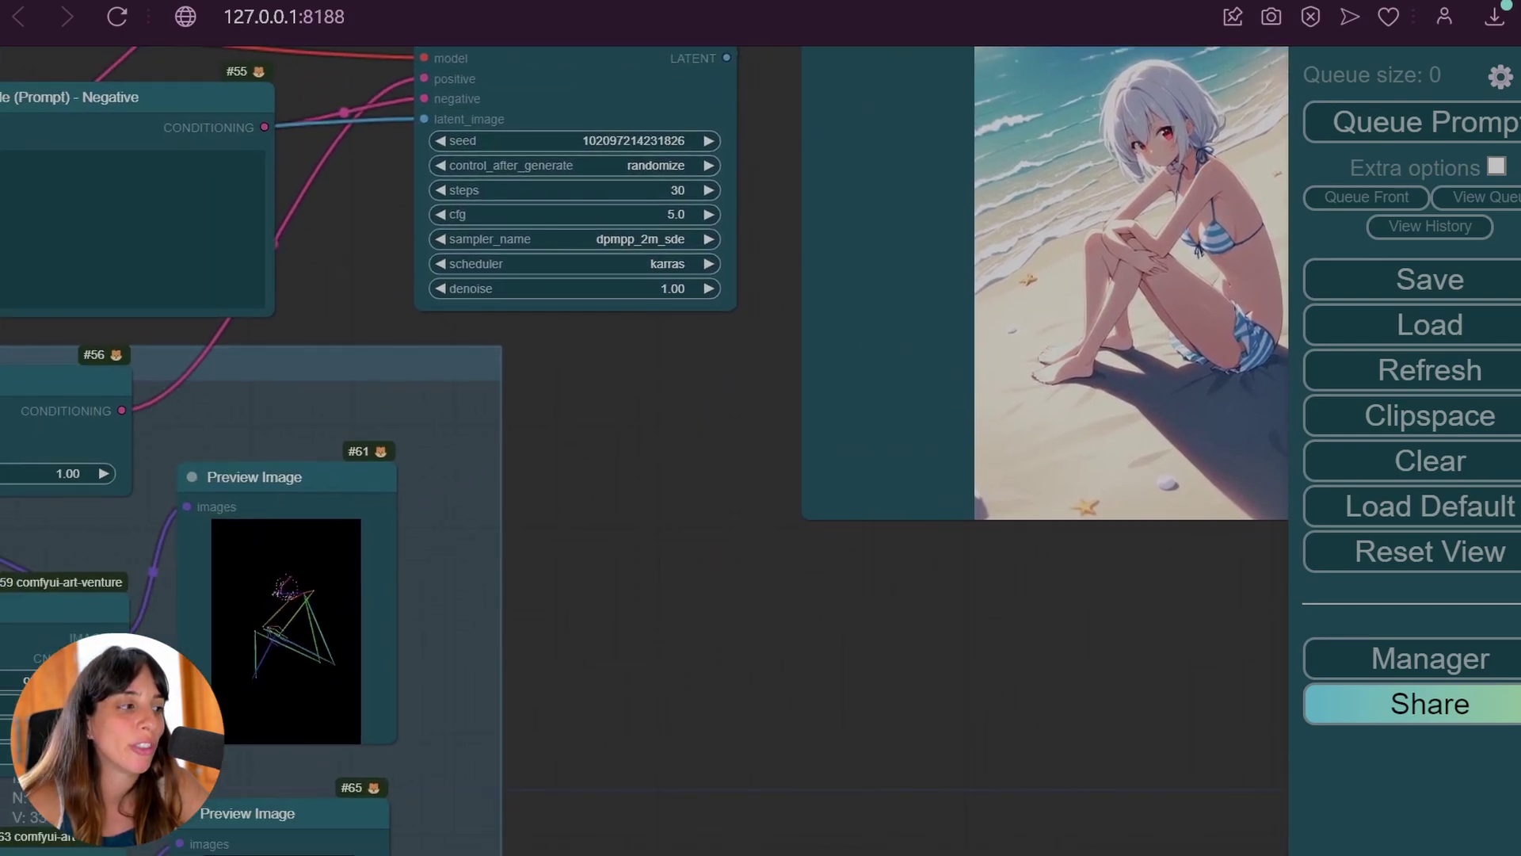